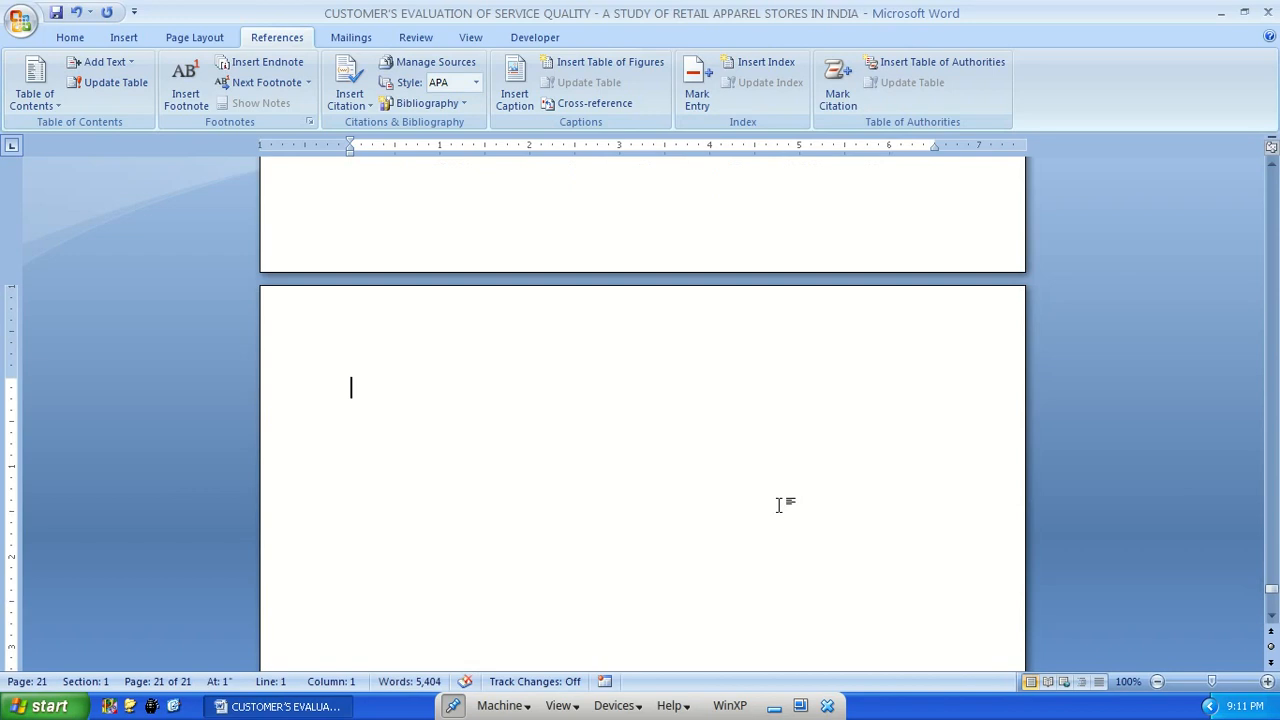
Add the headings "Author Index" and "Subject Index" on the blank last page, leaving empty lines between them
{"action": "type", "text": "Author Index"}
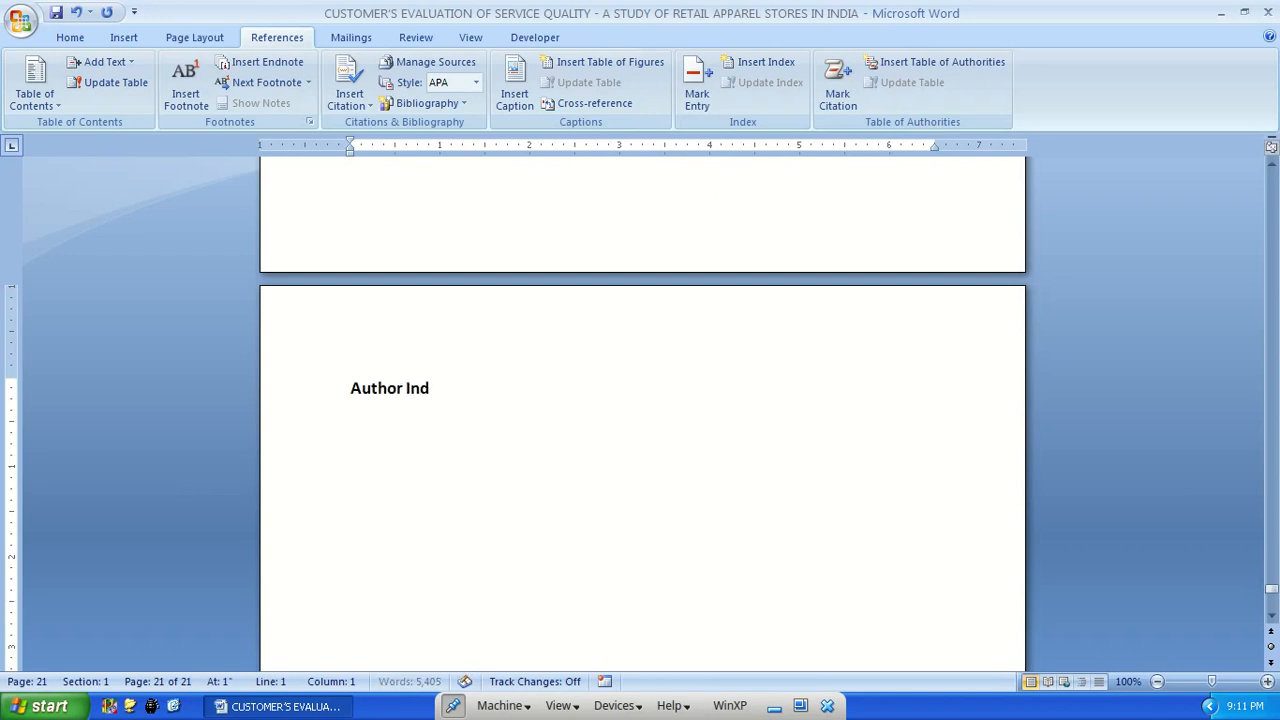
{"action": "key", "text": "Return"}
{"action": "key", "text": "Return"}
{"action": "key", "text": "Return"}
{"action": "key", "text": "Return"}
{"action": "type", "text": "Subject Index"}
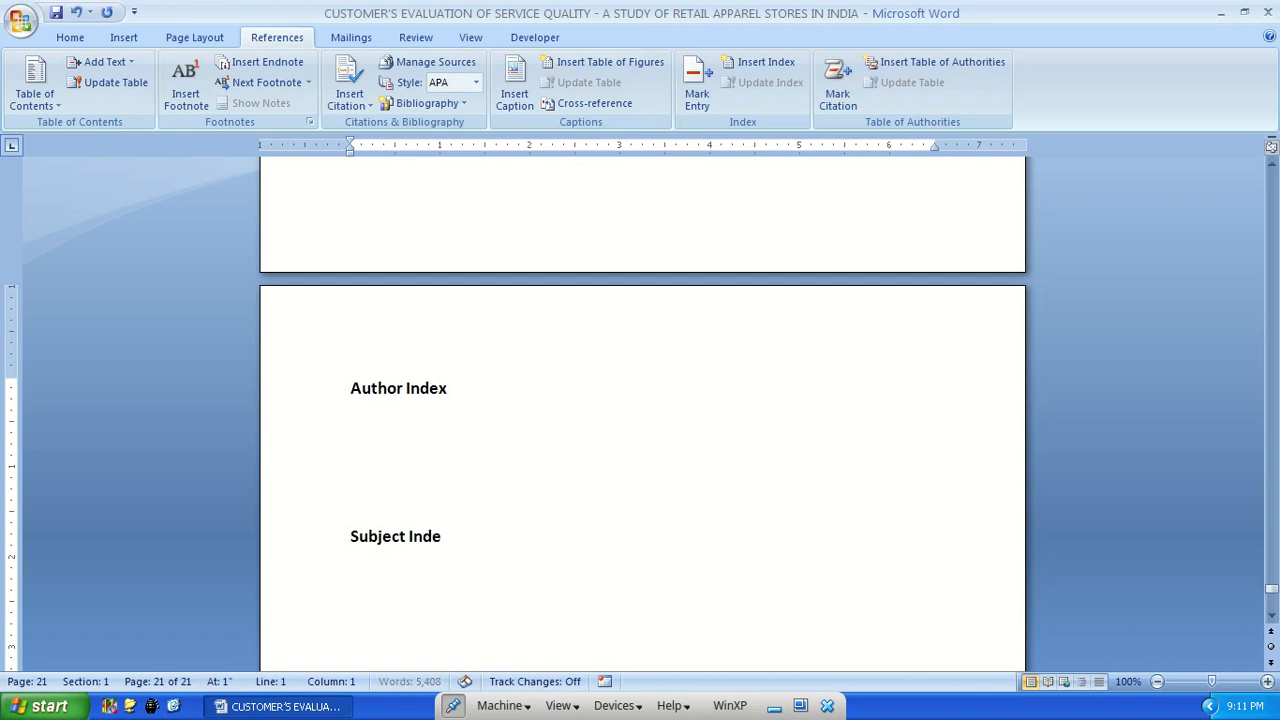
{"action": "left_click", "coordinate": [351, 425]}
Mark all occurrences of "Retail" in the document as index entries, using the word in the Introduction
{"action": "key", "text": "ctrl+Home"}
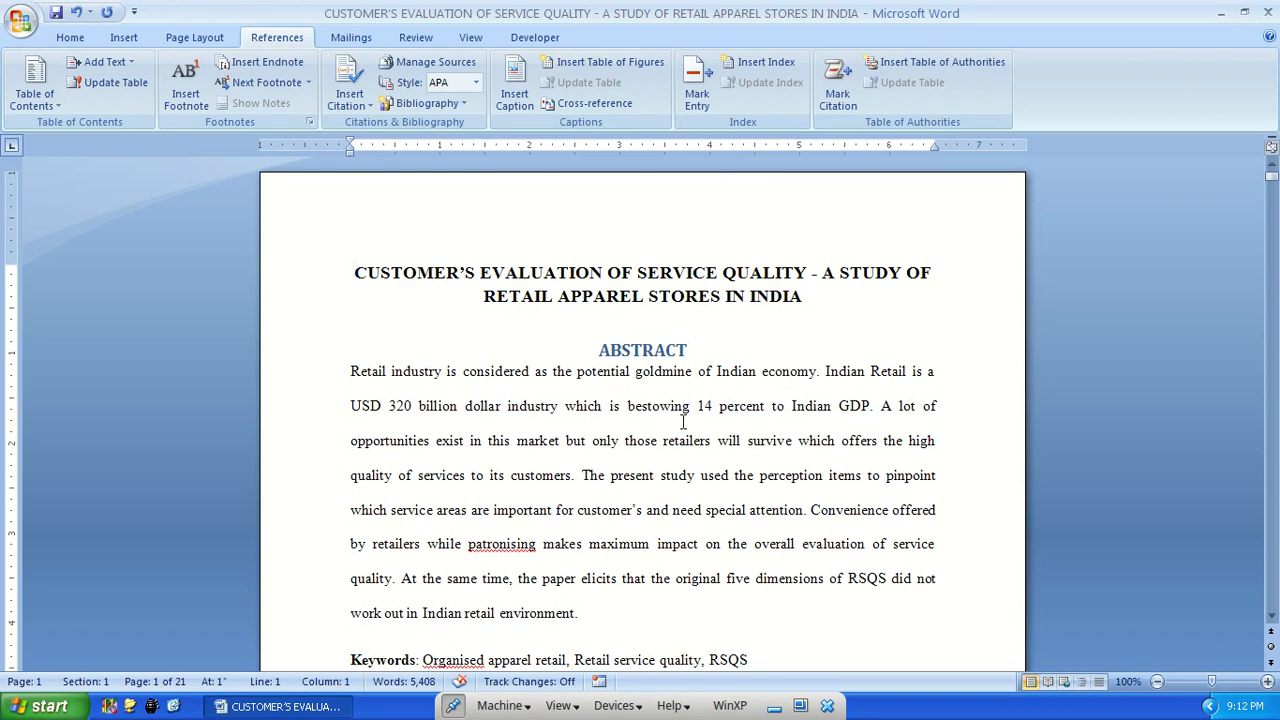
{"action": "scroll", "coordinate": [683, 425], "scroll_direction": "down", "scroll_amount": 8}
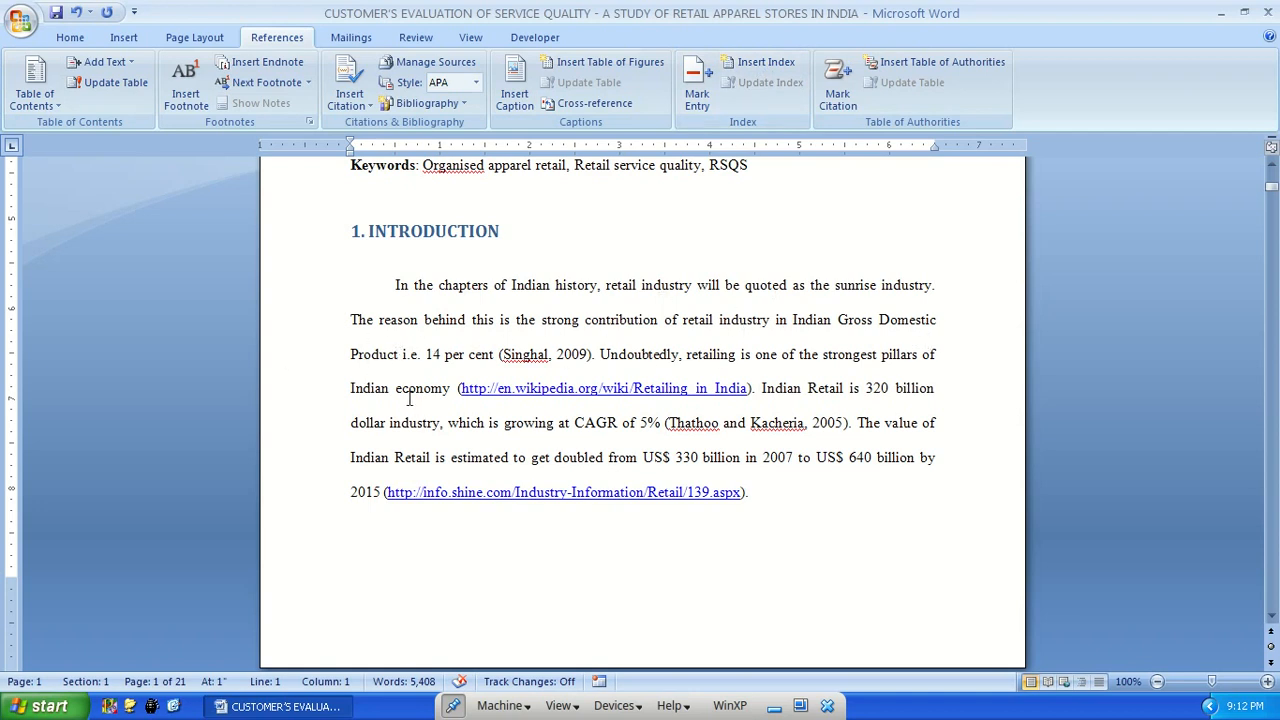
{"action": "double_click", "coordinate": [829, 390]}
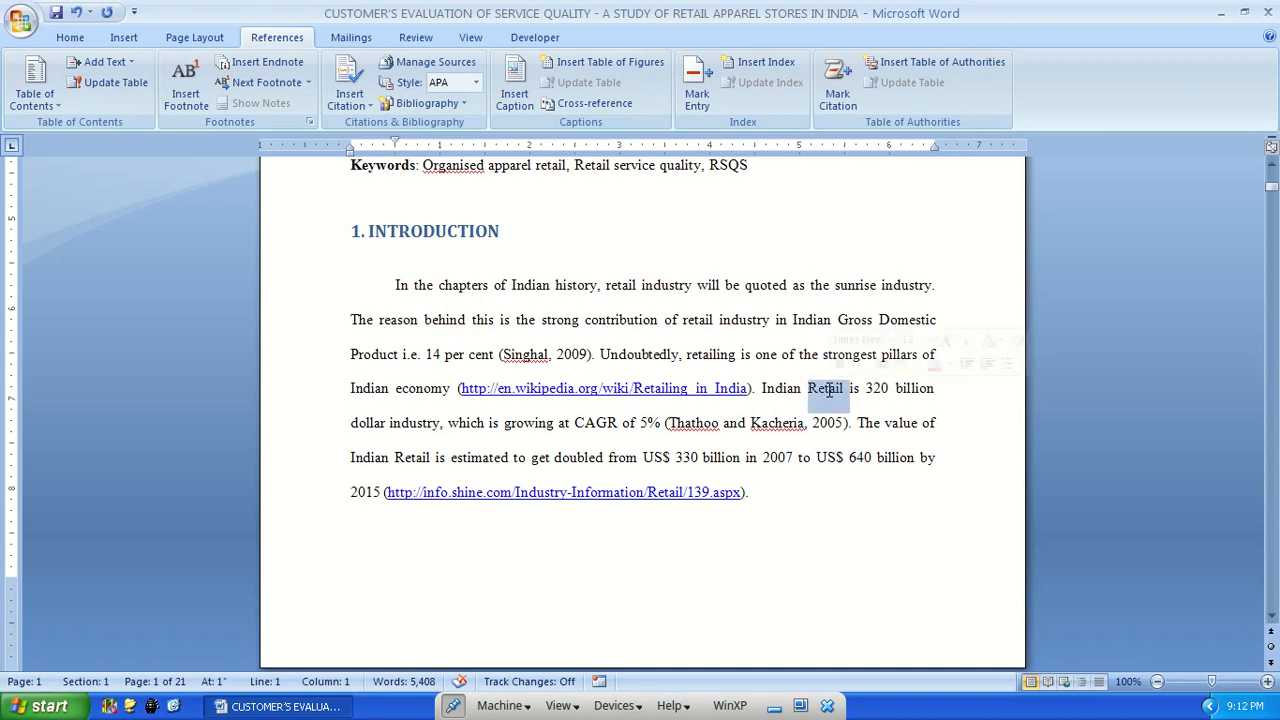
{"action": "left_click", "coordinate": [697, 92]}
{"action": "left_click_drag", "start_coordinate": [617, 194], "coordinate": [1083, 208]}
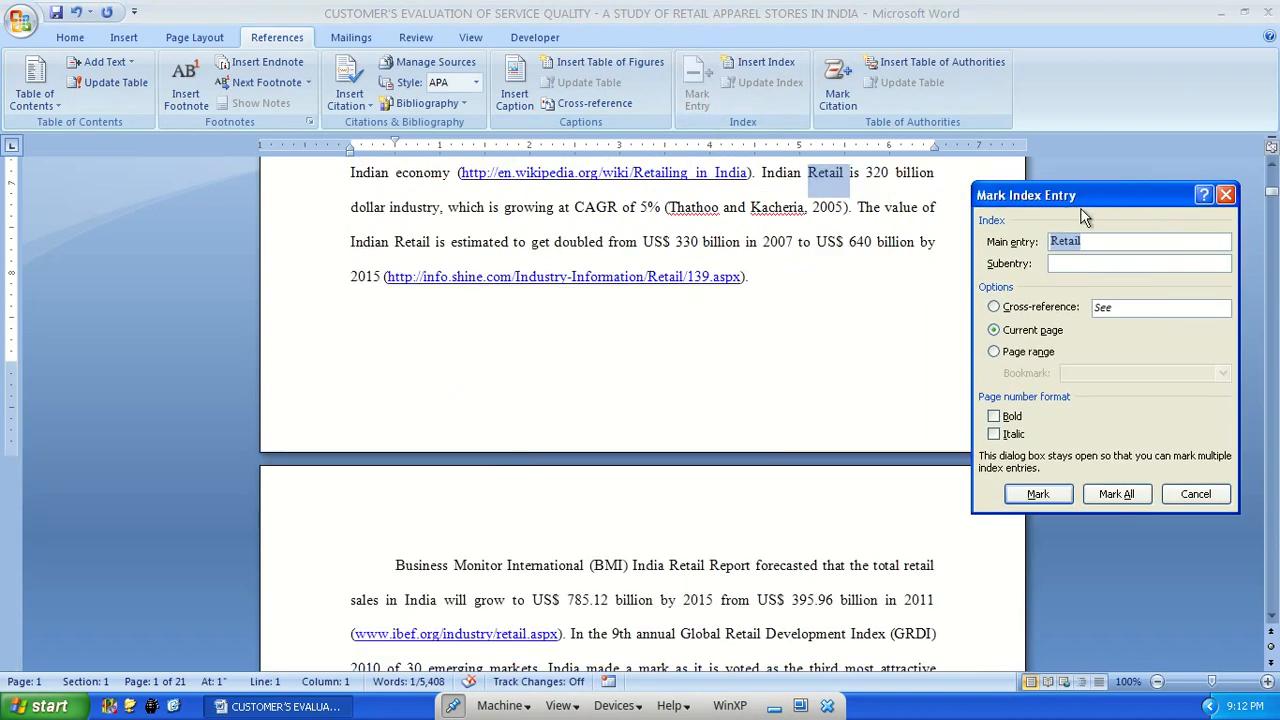
{"action": "left_click", "coordinate": [1116, 494]}
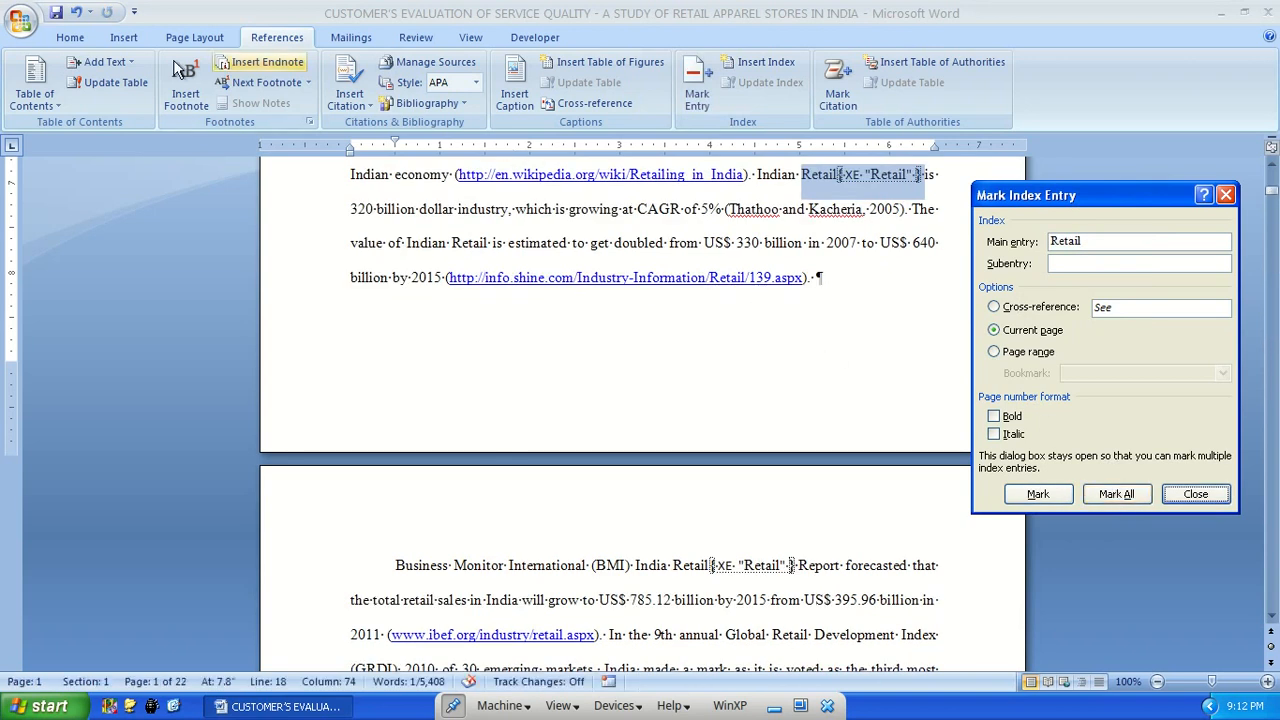
Examine the first page in print preview, enlarging the abstract to check how marked entries print, and close the preview
{"action": "left_click", "coordinate": [68, 37]}
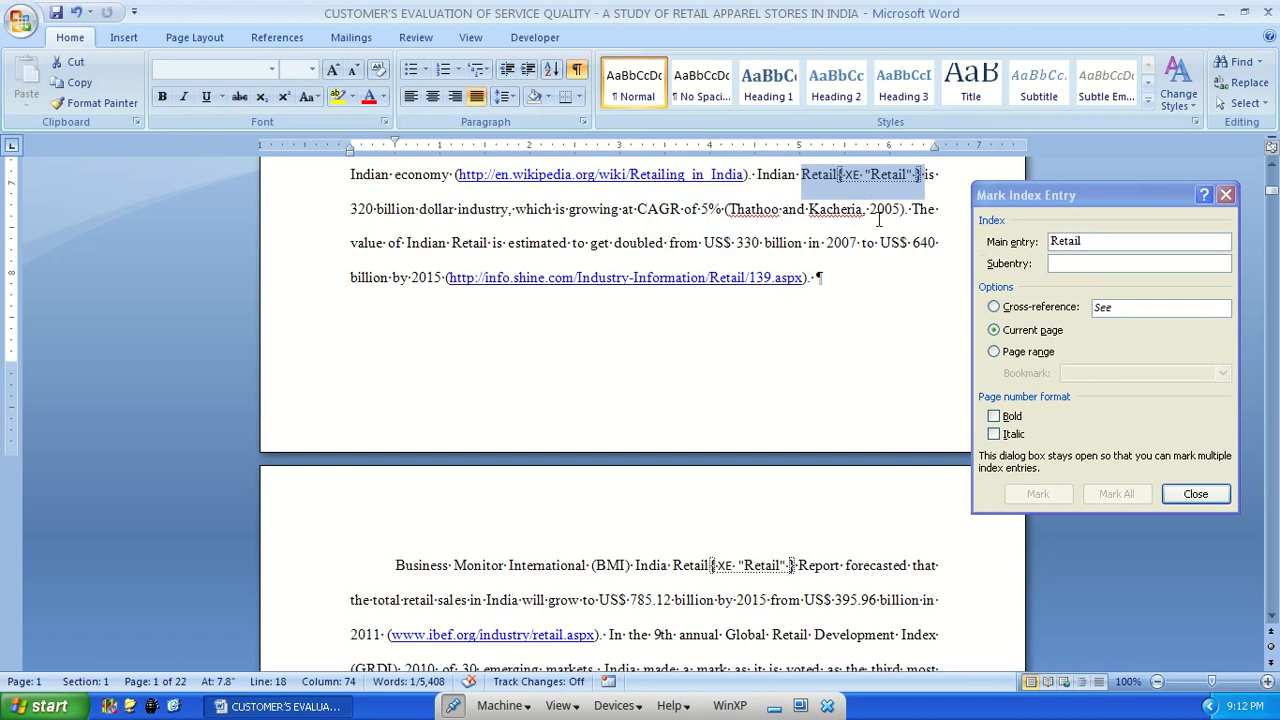
{"action": "scroll", "coordinate": [883, 215], "scroll_direction": "up", "scroll_amount": 2}
{"action": "scroll", "coordinate": [860, 310], "scroll_direction": "up", "scroll_amount": 15}
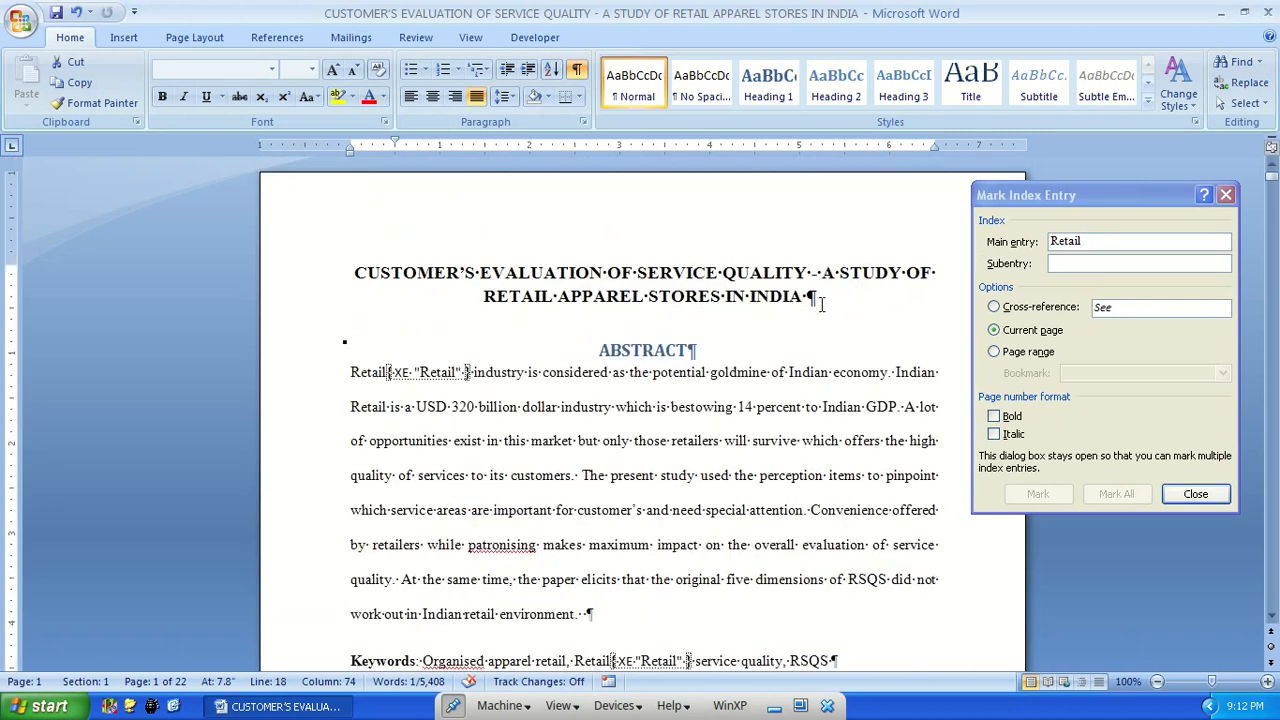
{"action": "left_click", "coordinate": [20, 22]}
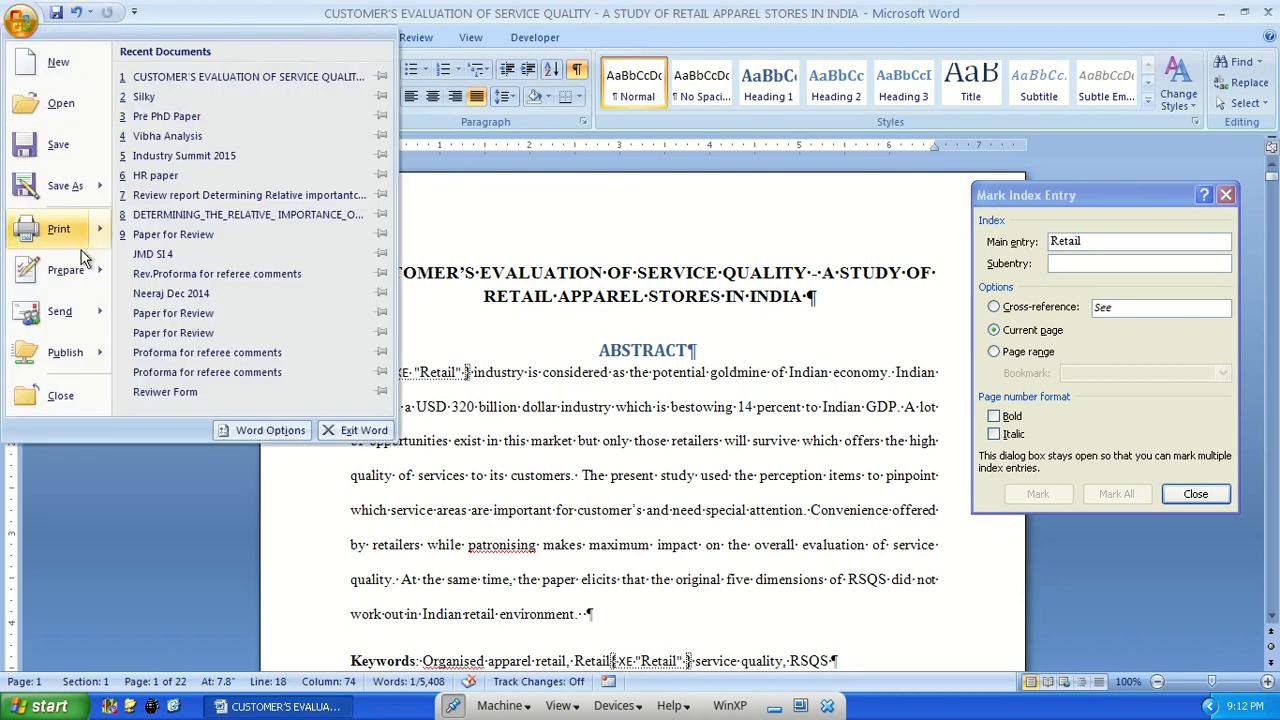
{"action": "mouse_move", "coordinate": [60, 229]}
{"action": "left_click", "coordinate": [190, 178]}
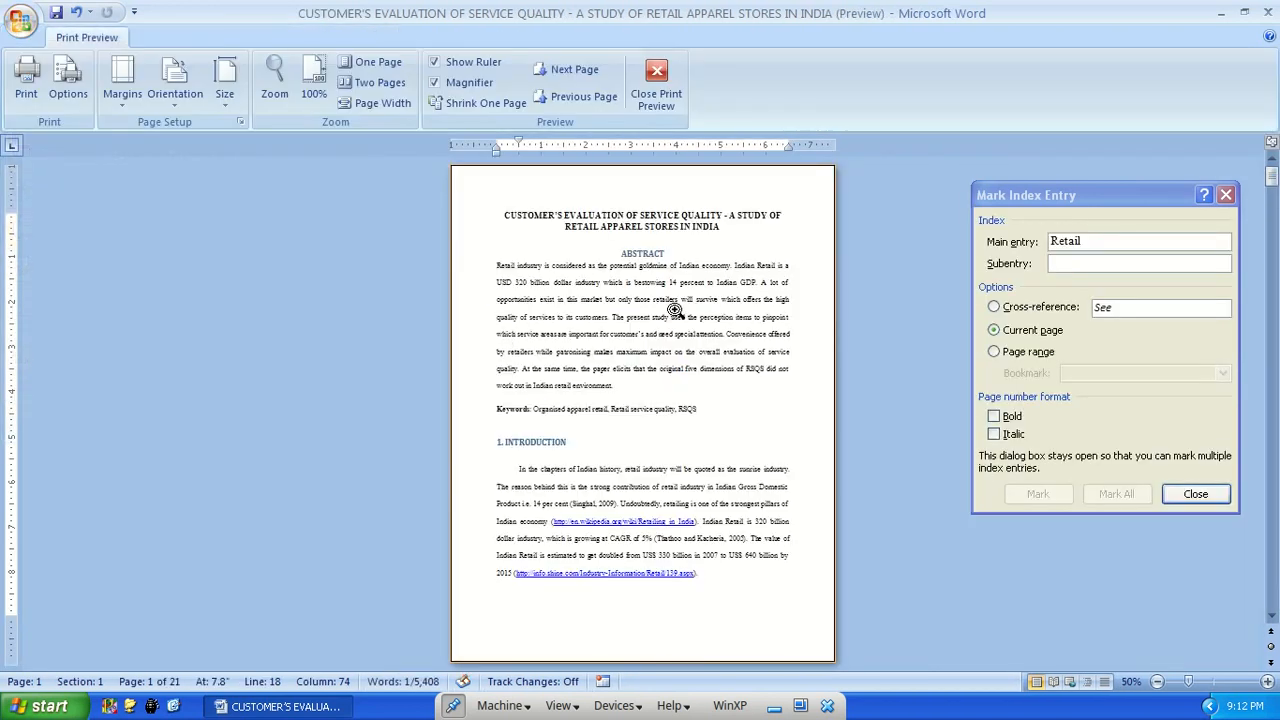
{"action": "left_click", "coordinate": [678, 310]}
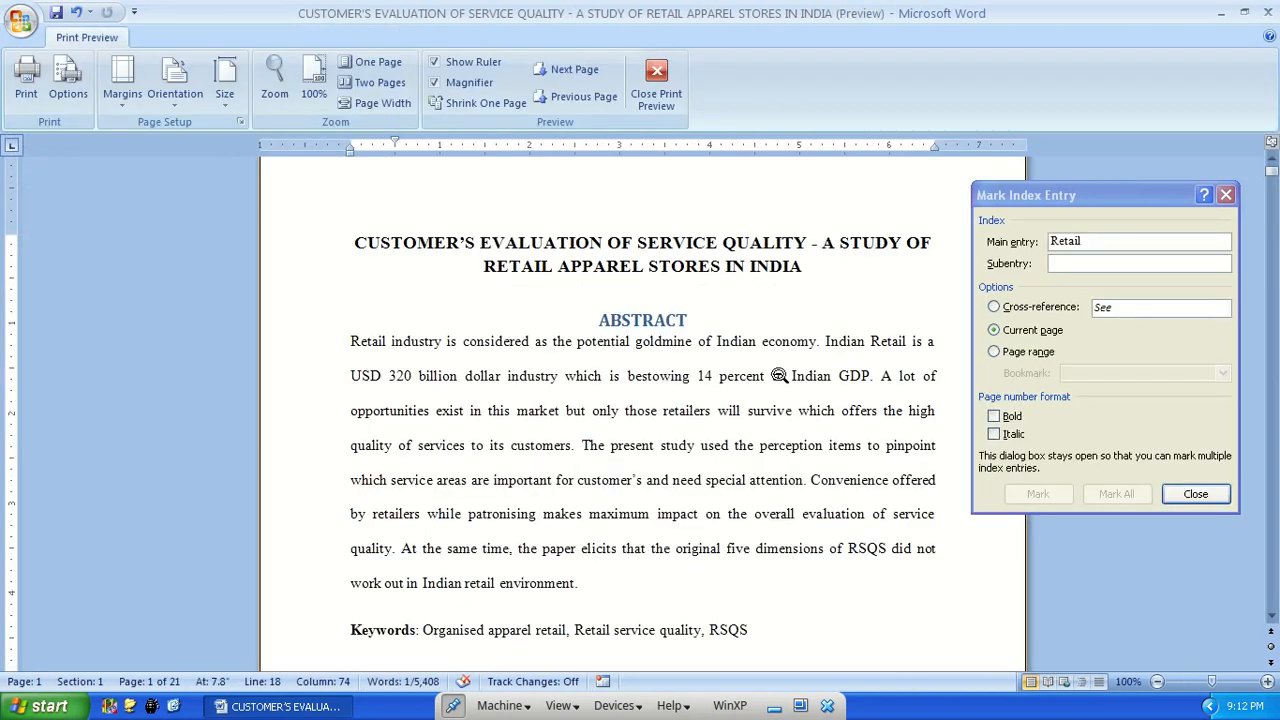
{"action": "left_click", "coordinate": [657, 97]}
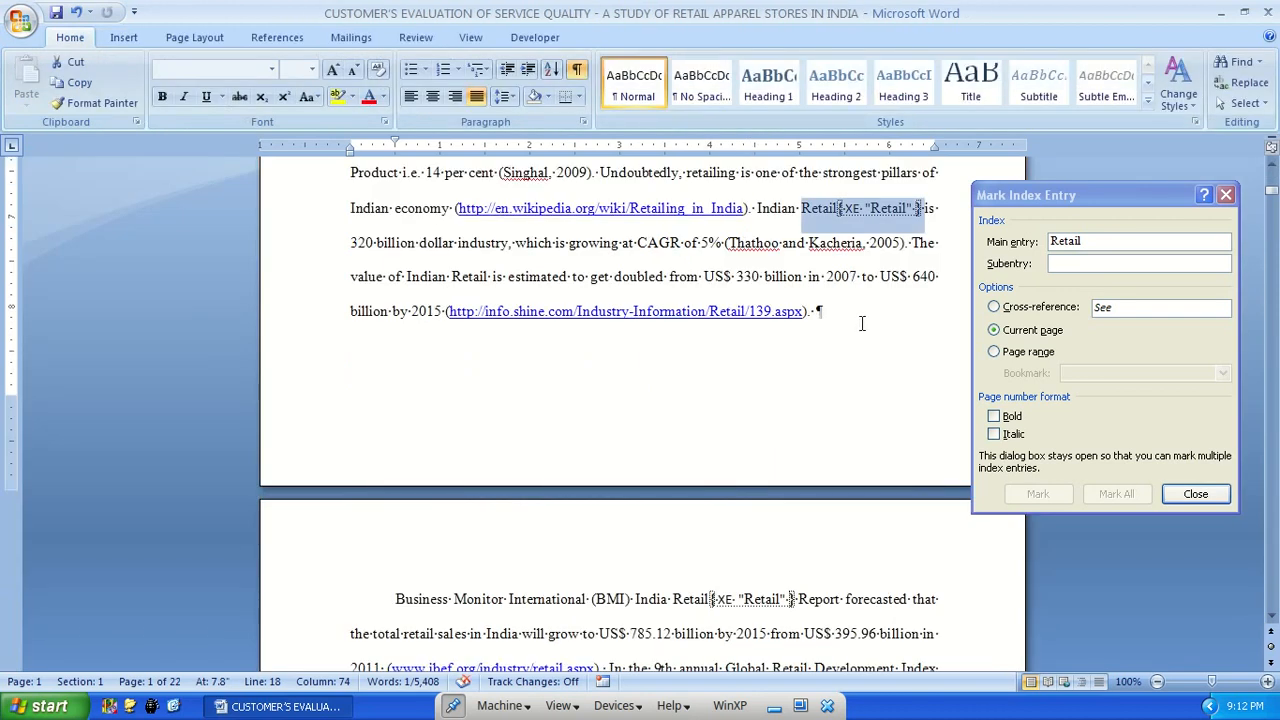
Mark all occurrences of "BMI" as index entries, using the abbreviation at the start of page 2
{"action": "scroll", "coordinate": [869, 320], "scroll_direction": "down", "scroll_amount": 3}
{"action": "scroll", "coordinate": [818, 347], "scroll_direction": "down", "scroll_amount": 1}
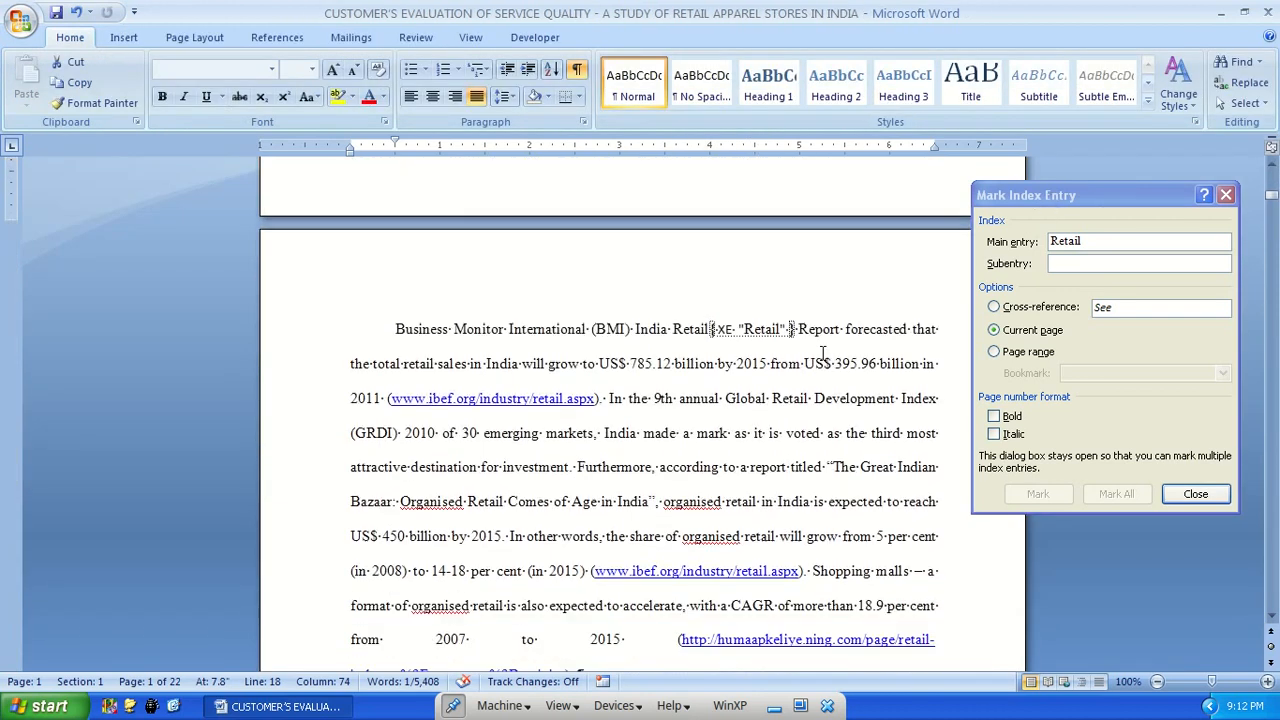
{"action": "double_click", "coordinate": [610, 330]}
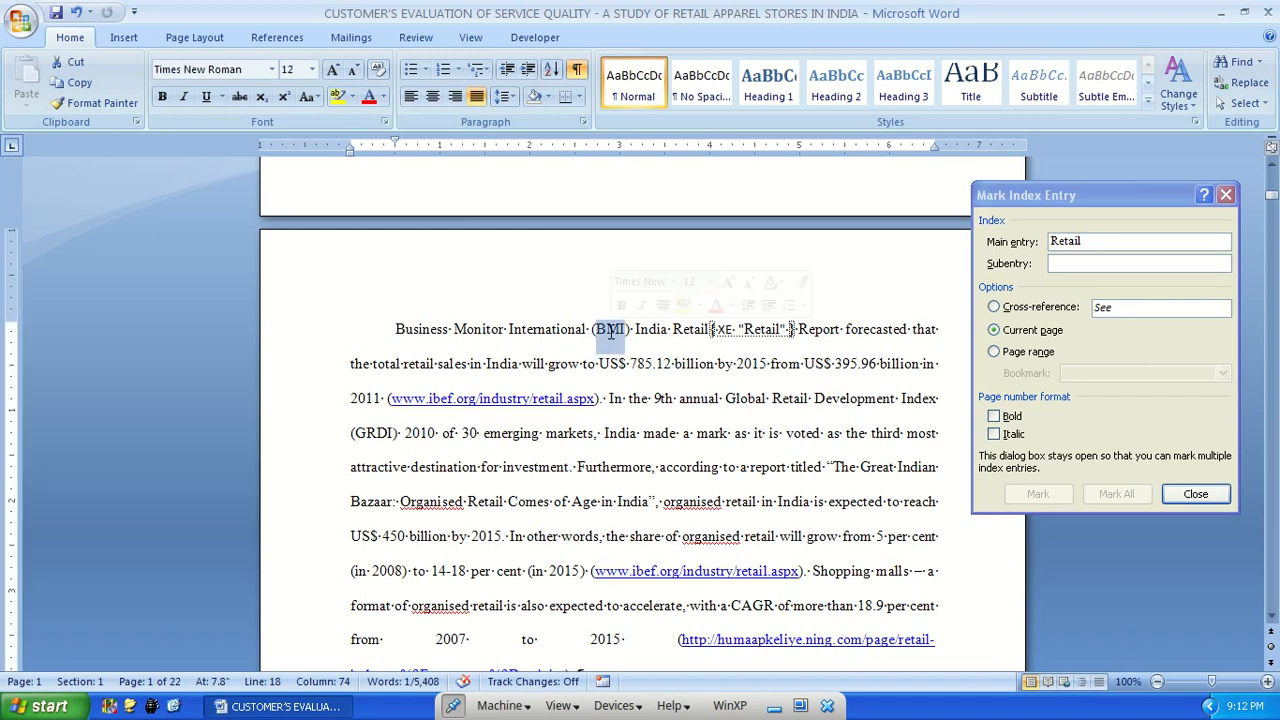
{"action": "left_click", "coordinate": [1060, 207]}
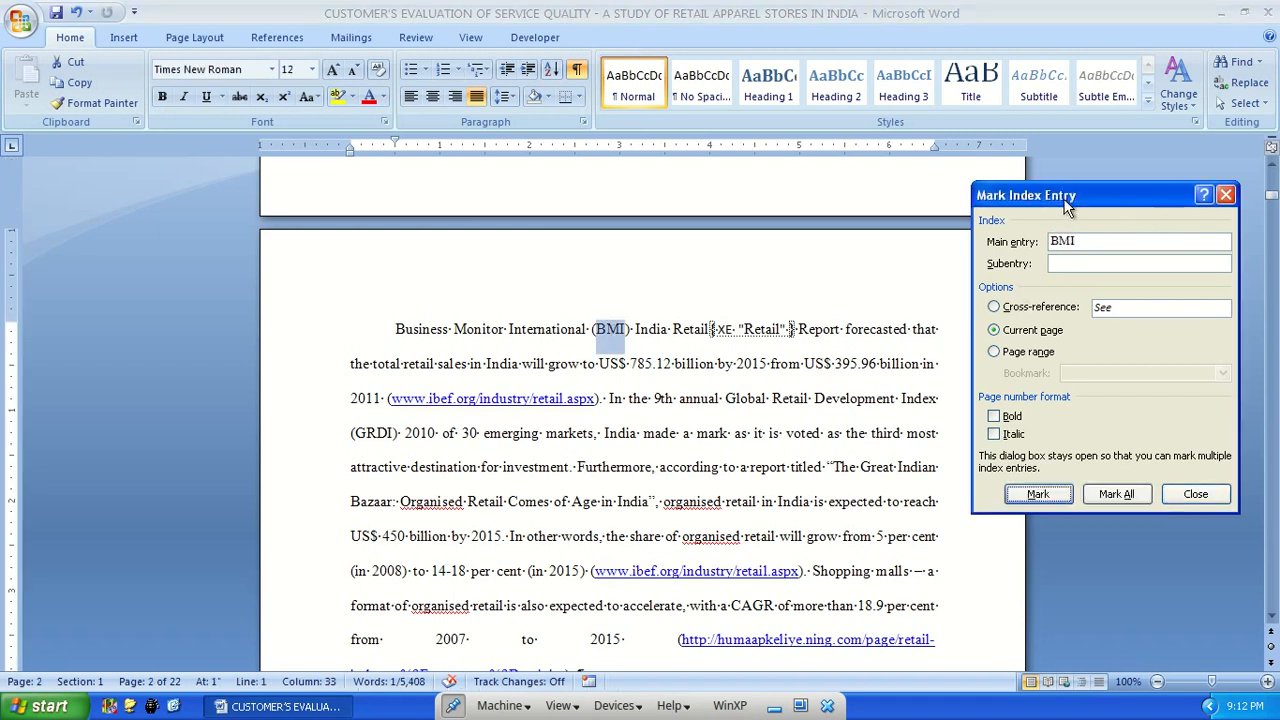
{"action": "left_click", "coordinate": [1117, 494]}
Mark all occurrences of "CAGR" as index entries, using the one in the paragraph about shopping malls
{"action": "scroll", "coordinate": [604, 475], "scroll_direction": "down", "scroll_amount": 2}
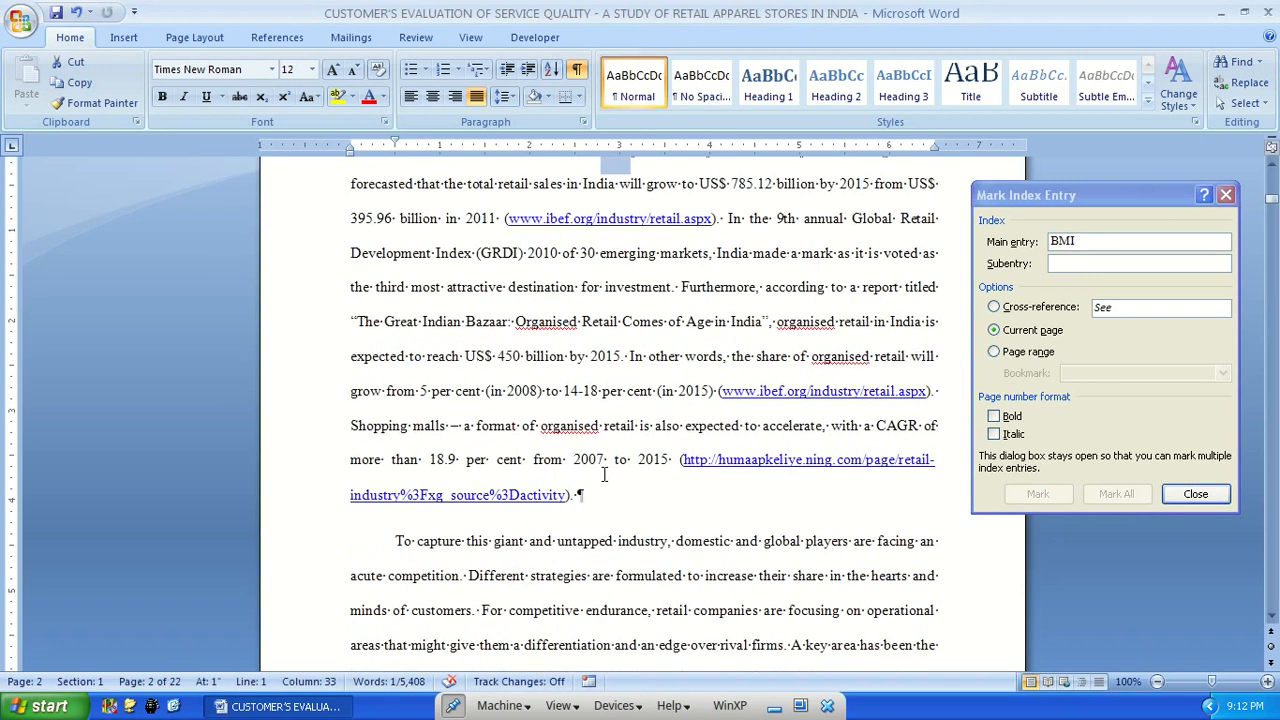
{"action": "double_click", "coordinate": [910, 430]}
{"action": "left_click", "coordinate": [1086, 197]}
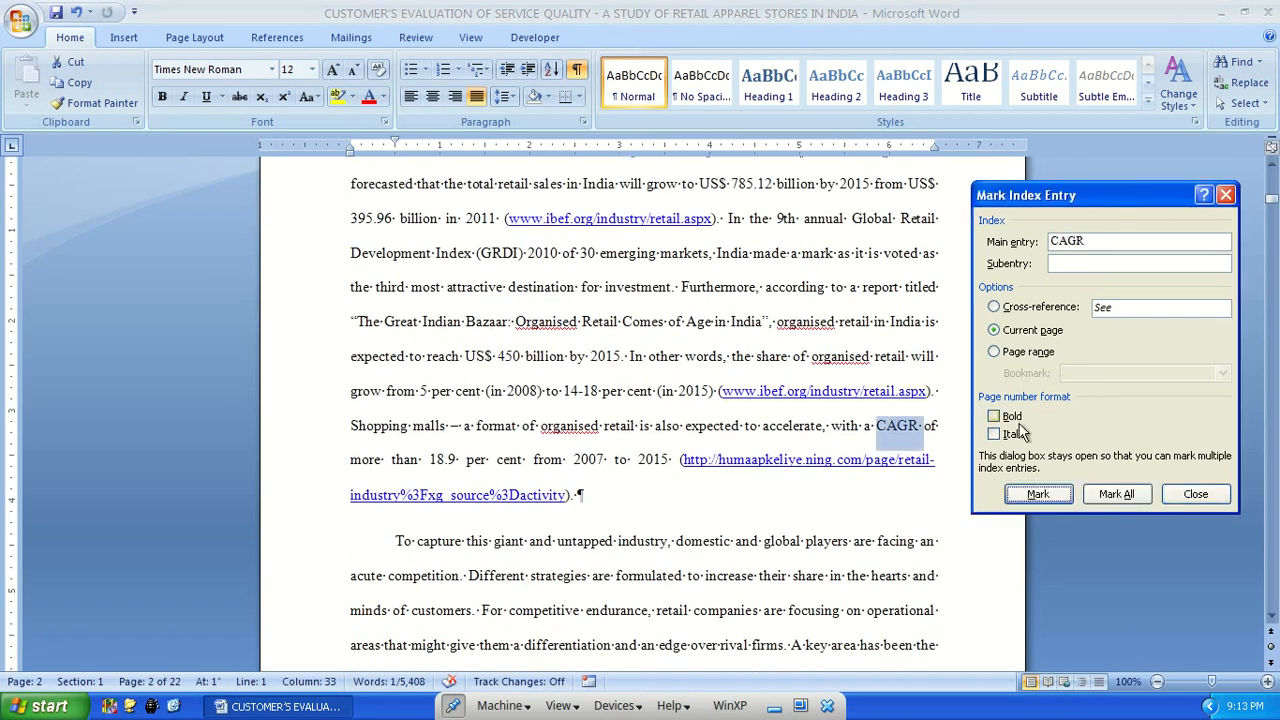
{"action": "left_click", "coordinate": [1115, 494]}
Mark all occurrences of "service quality" as index entries from section 2.1 and finish marking entries
{"action": "scroll", "coordinate": [540, 378], "scroll_direction": "down", "scroll_amount": 9}
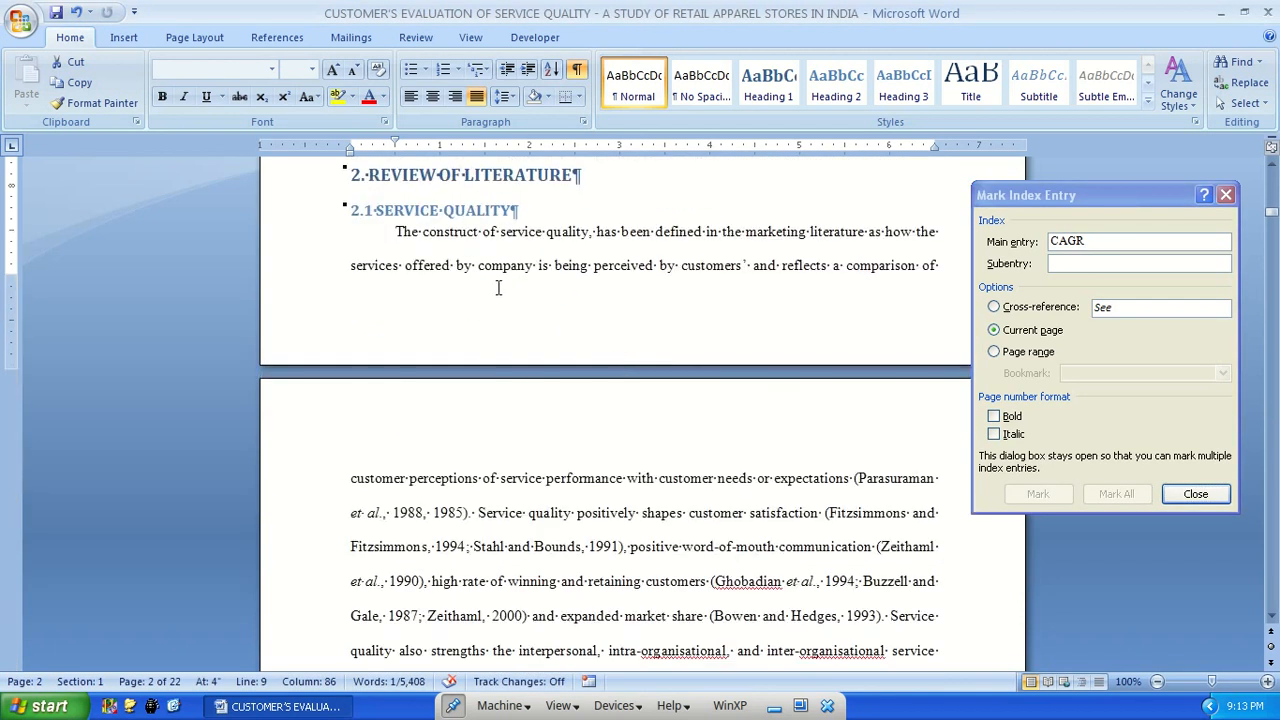
{"action": "left_click_drag", "start_coordinate": [497, 232], "coordinate": [589, 234]}
{"action": "left_click", "coordinate": [1026, 198]}
{"action": "left_click", "coordinate": [1117, 493]}
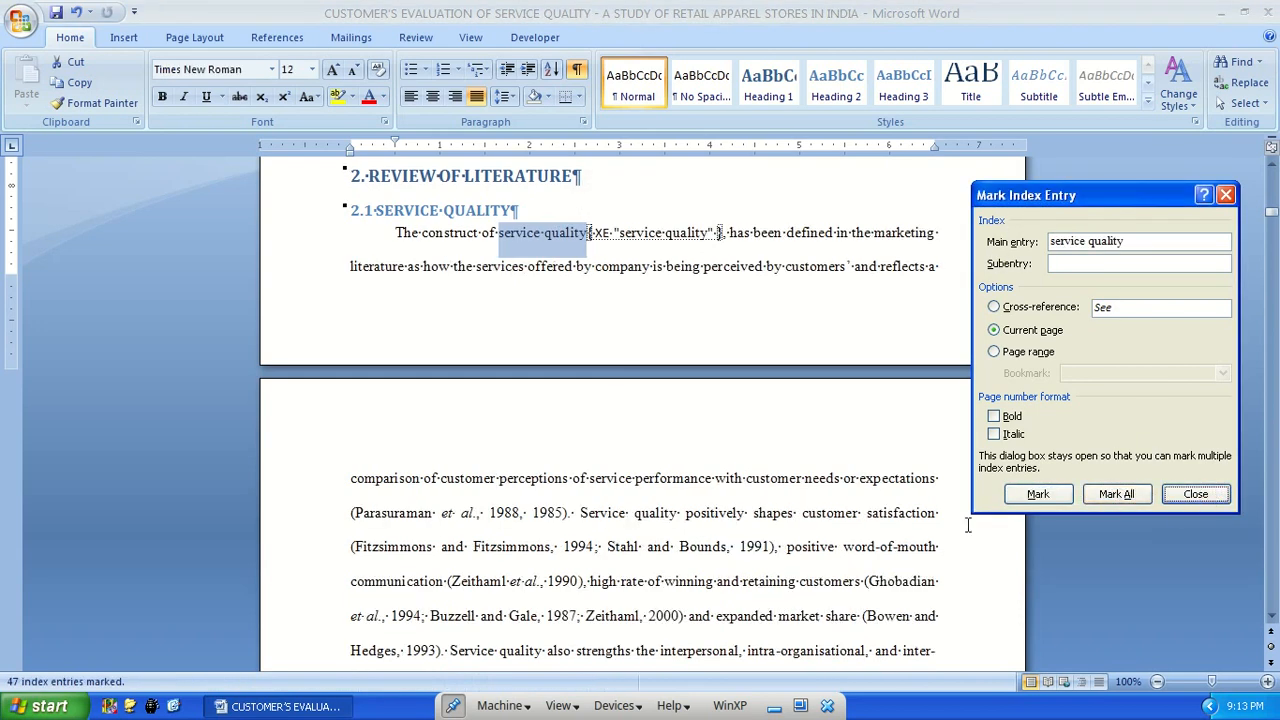
{"action": "left_click", "coordinate": [1196, 494]}
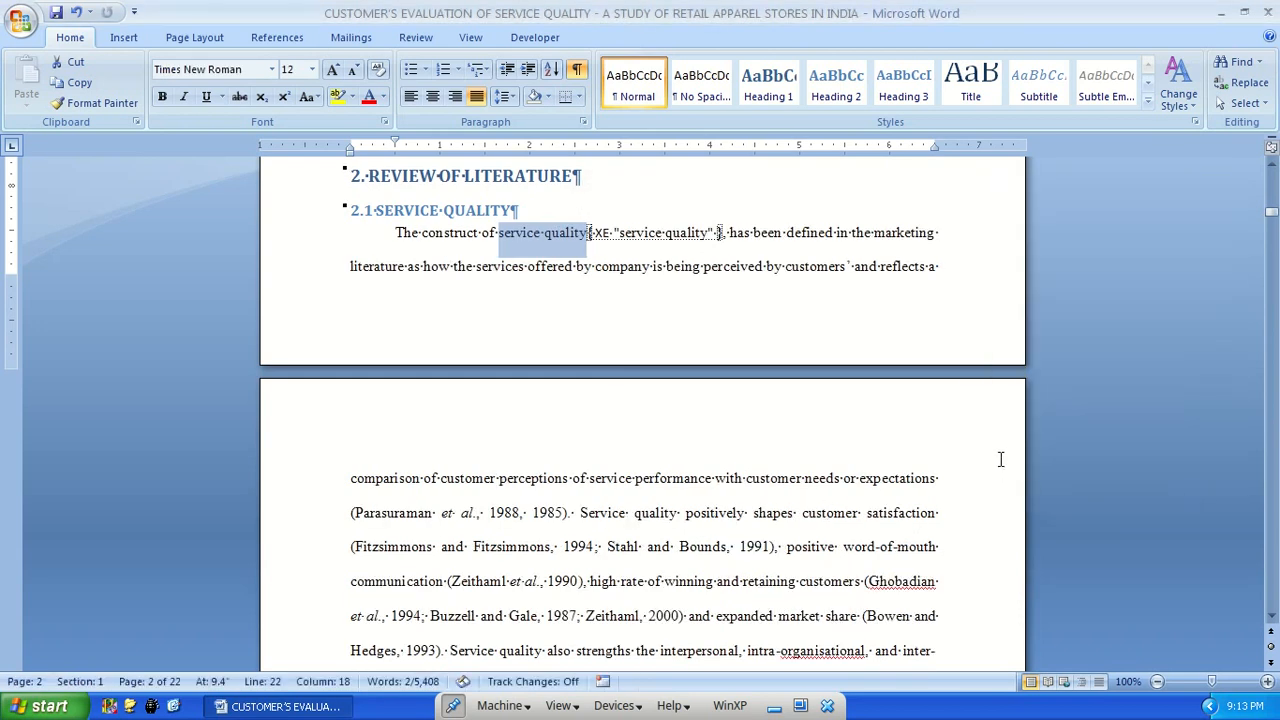
Add an empty line below the Subject Index heading at the end of the document
{"action": "key", "text": "ctrl+End"}
{"action": "scroll", "coordinate": [846, 460], "scroll_direction": "up", "scroll_amount": 2}
{"action": "scroll", "coordinate": [427, 380], "scroll_direction": "down", "scroll_amount": 1}
{"action": "key", "text": "Return"}
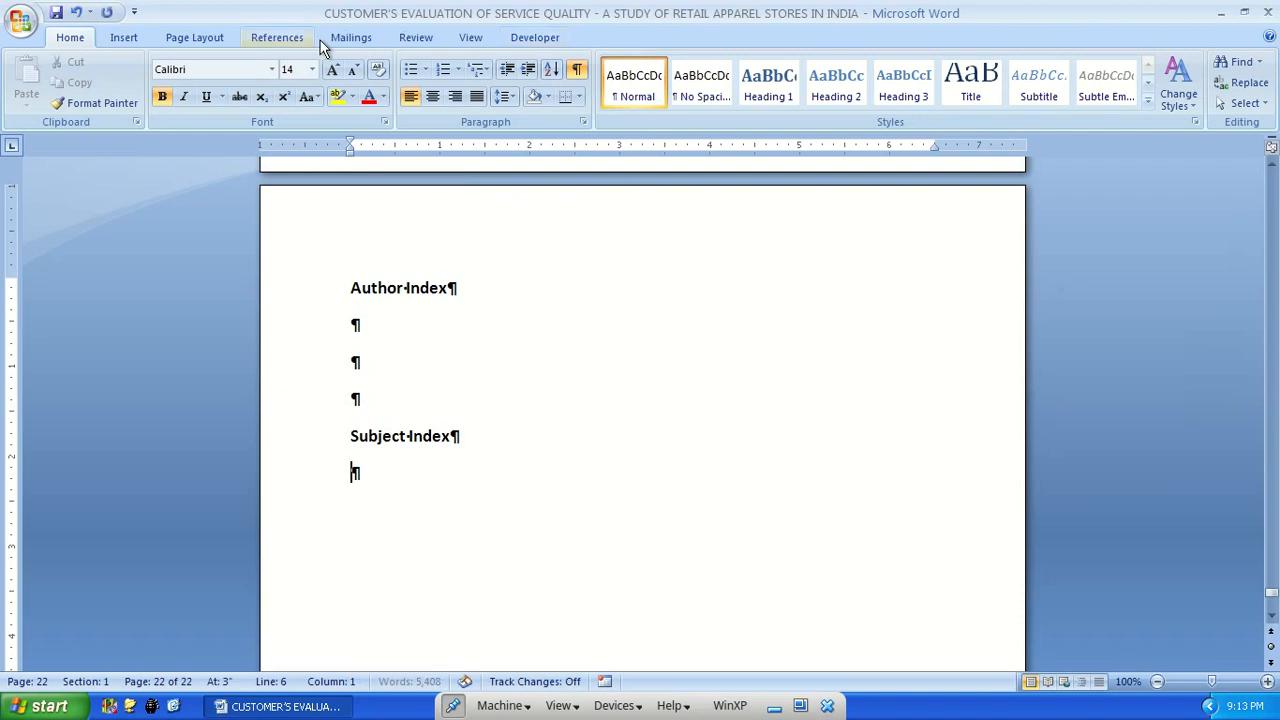
Set up a new index below the Subject Index heading with the Classic format
{"action": "left_click", "coordinate": [292, 38]}
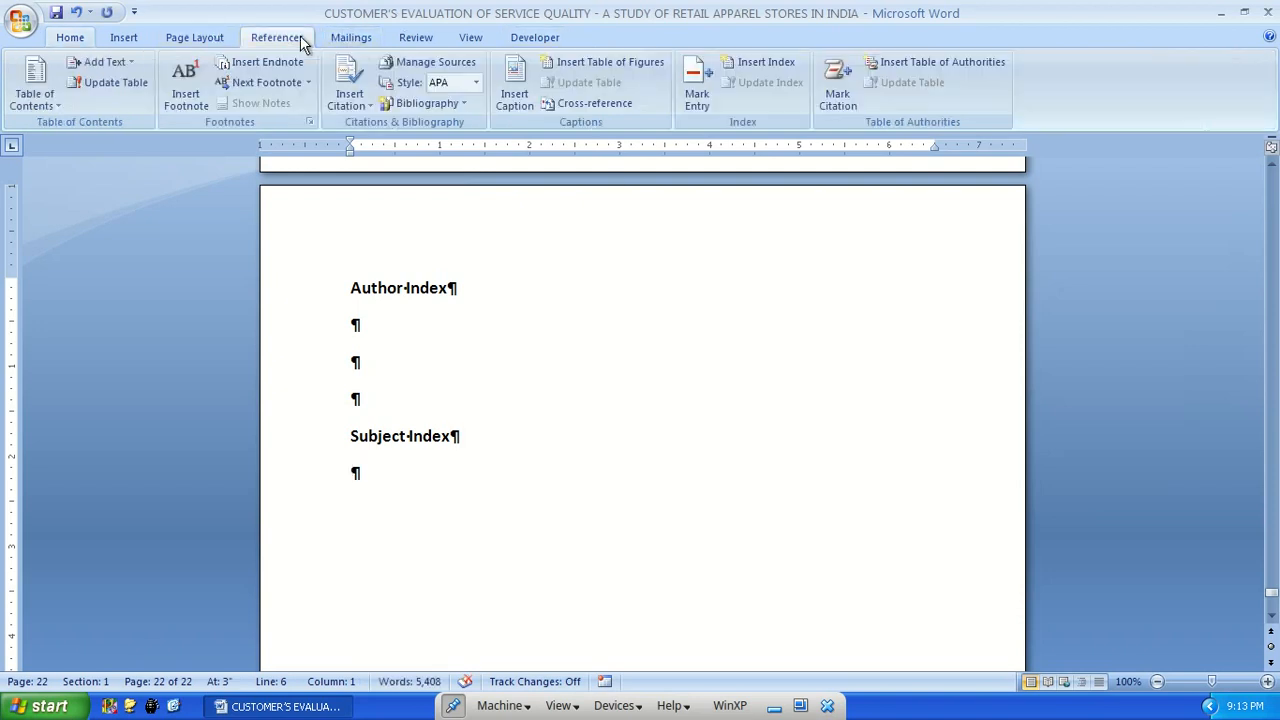
{"action": "left_click", "coordinate": [746, 63]}
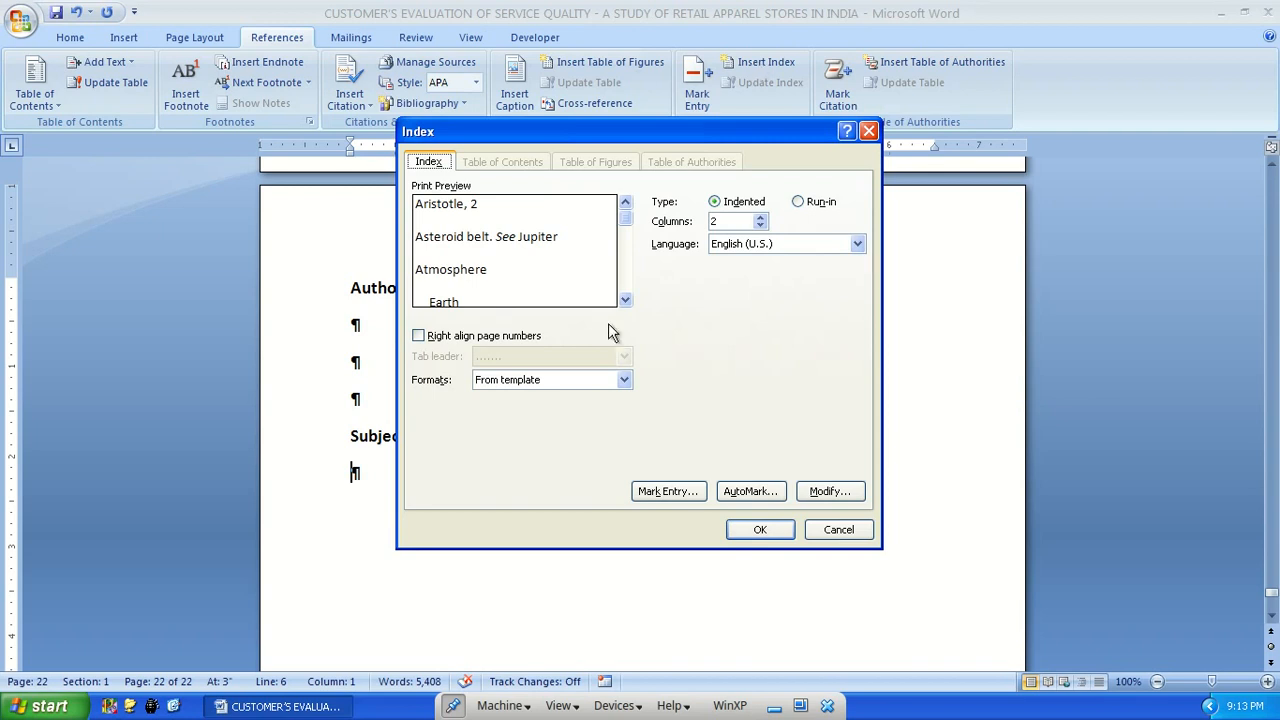
{"action": "left_click", "coordinate": [546, 387]}
{"action": "left_click", "coordinate": [519, 404]}
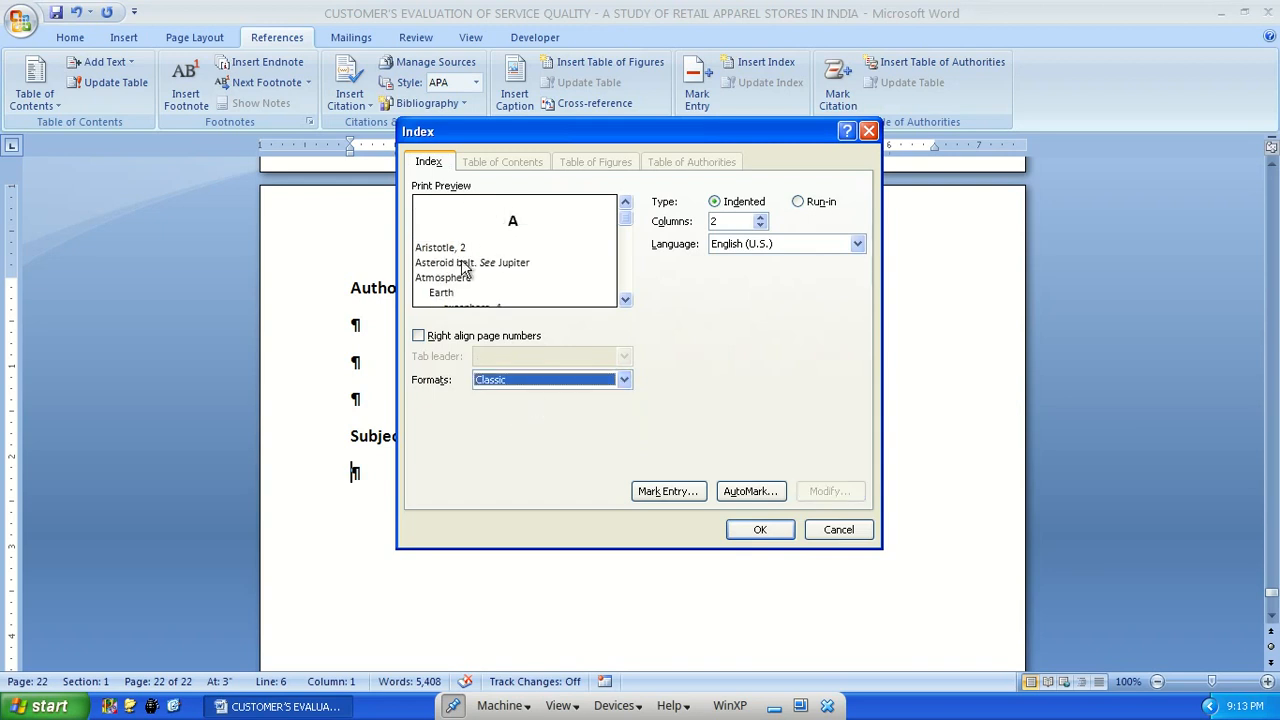
Try the Fancy, Modern and Bulleted index formats in the preview and return to Classic
{"action": "left_click", "coordinate": [506, 386]}
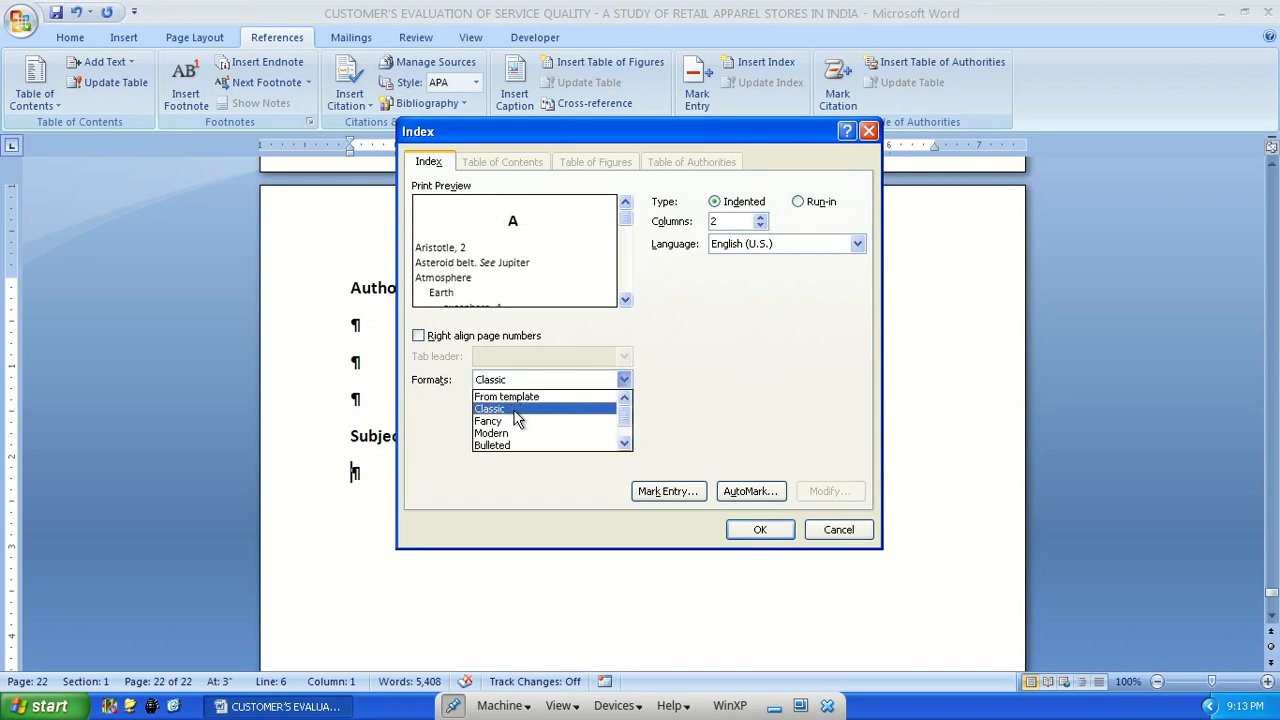
{"action": "left_click", "coordinate": [514, 421]}
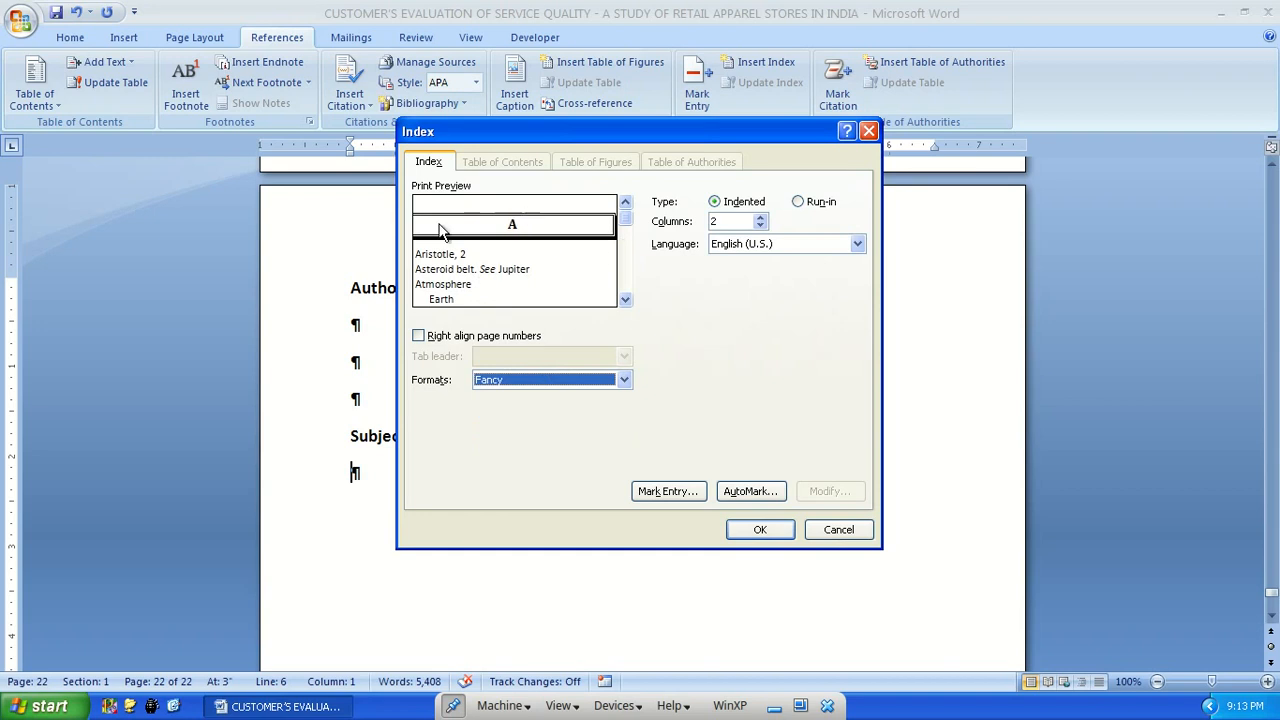
{"action": "left_click", "coordinate": [518, 382]}
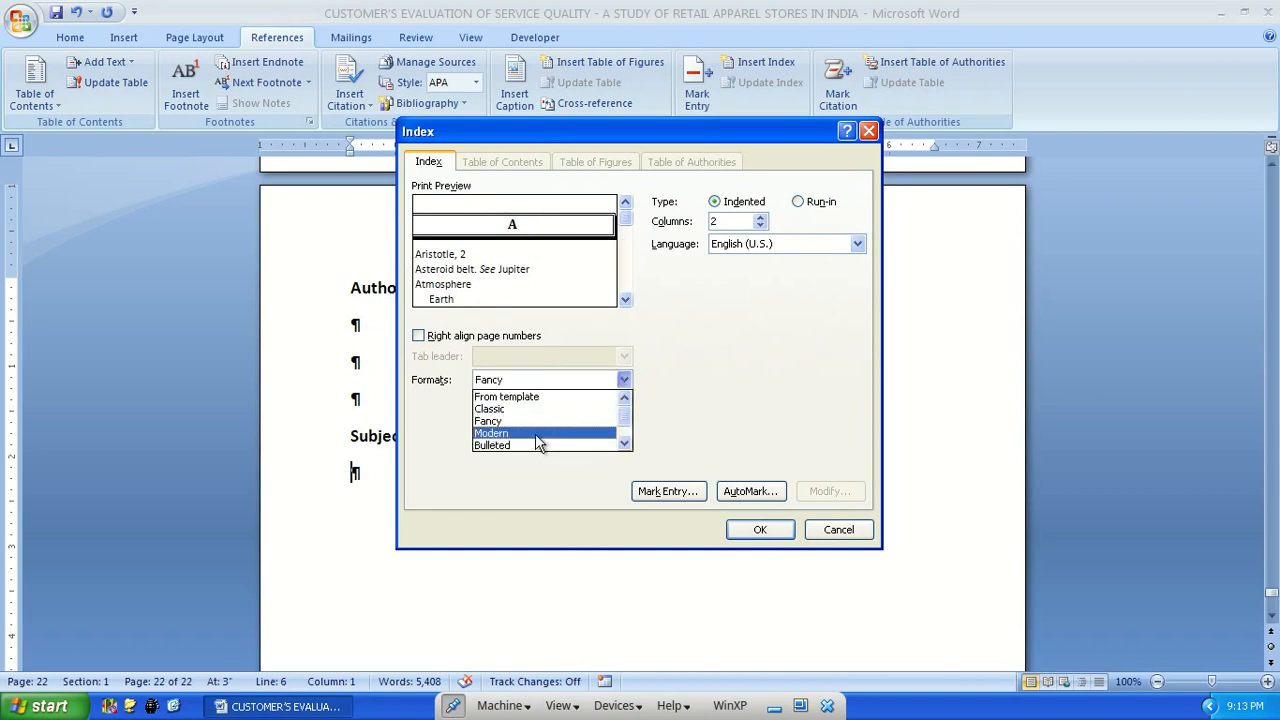
{"action": "left_click", "coordinate": [537, 432]}
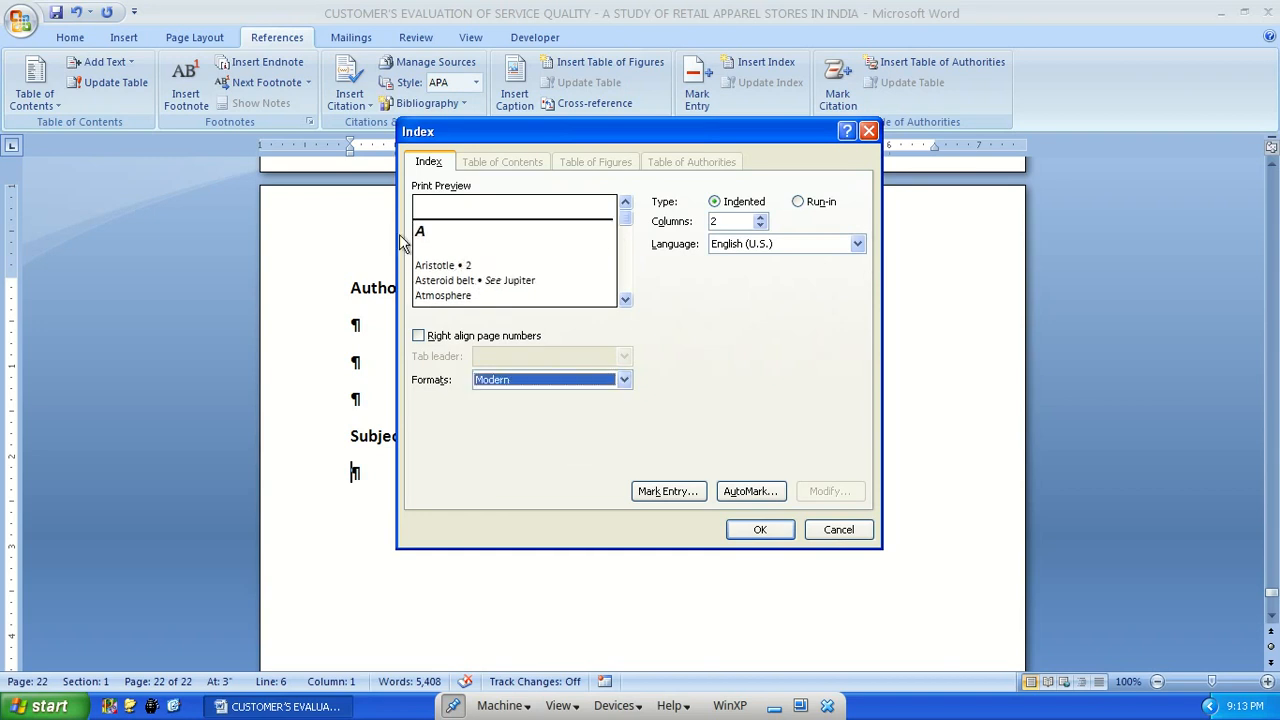
{"action": "left_click", "coordinate": [552, 387]}
{"action": "left_click", "coordinate": [522, 446]}
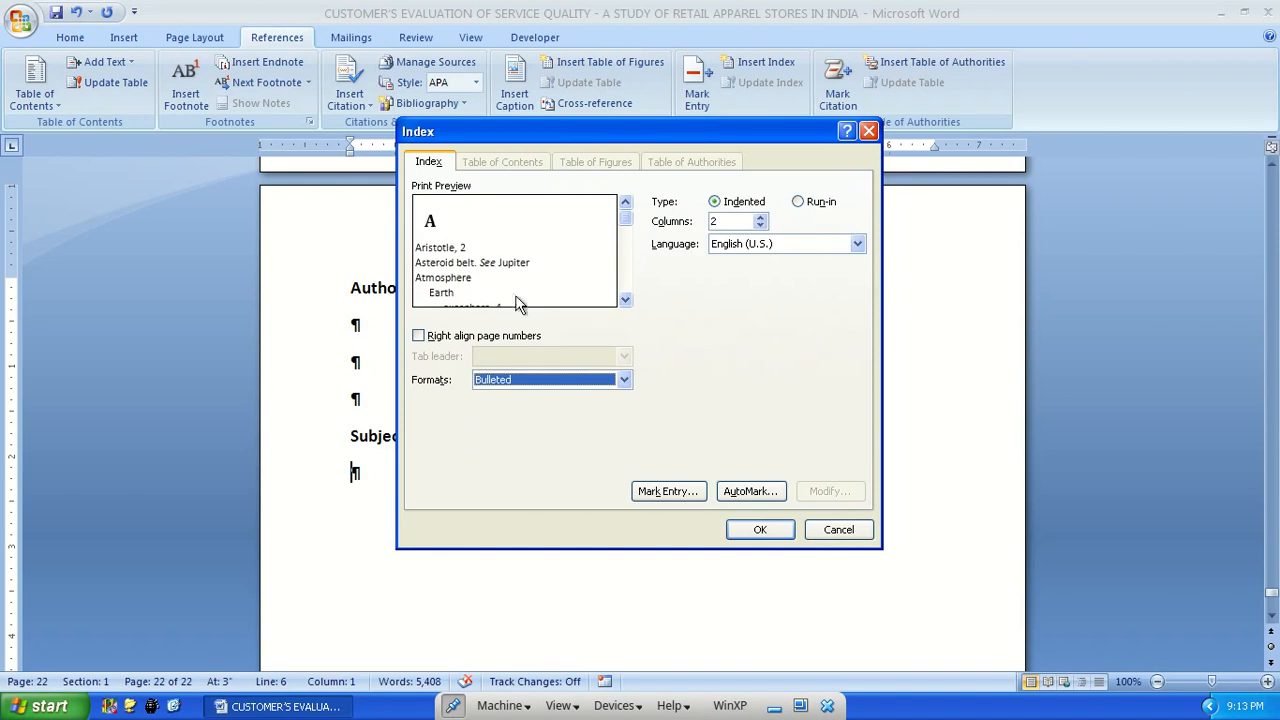
{"action": "left_click", "coordinate": [506, 380]}
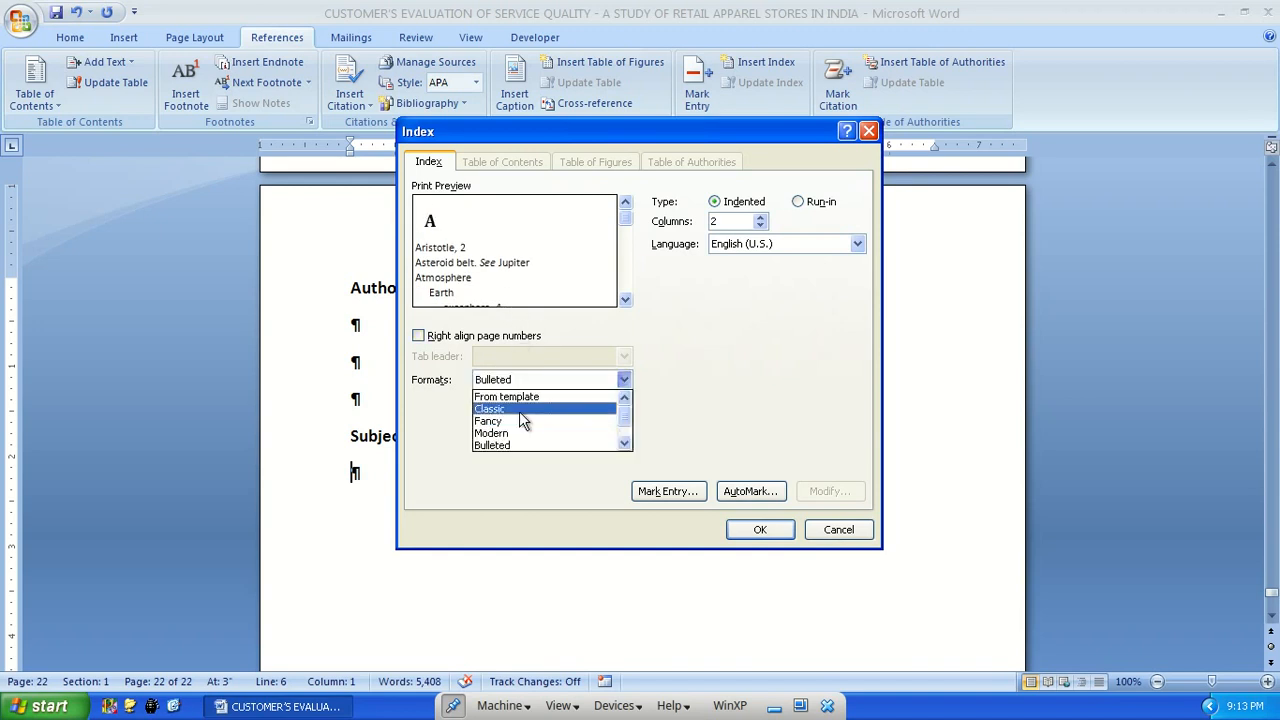
{"action": "left_click", "coordinate": [519, 411]}
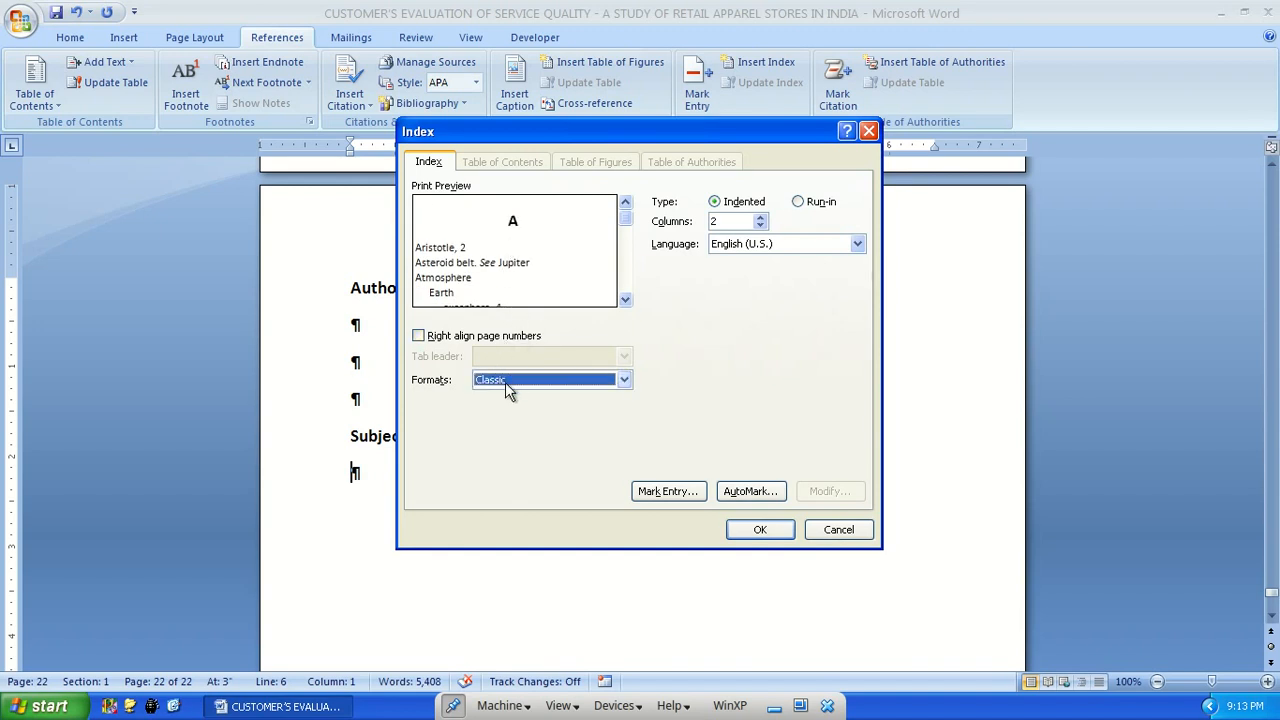
Right-align the index page numbers and insert the two-column index under the Subject Index heading
{"action": "left_click", "coordinate": [506, 382]}
{"action": "left_click", "coordinate": [677, 376]}
{"action": "left_click", "coordinate": [420, 336]}
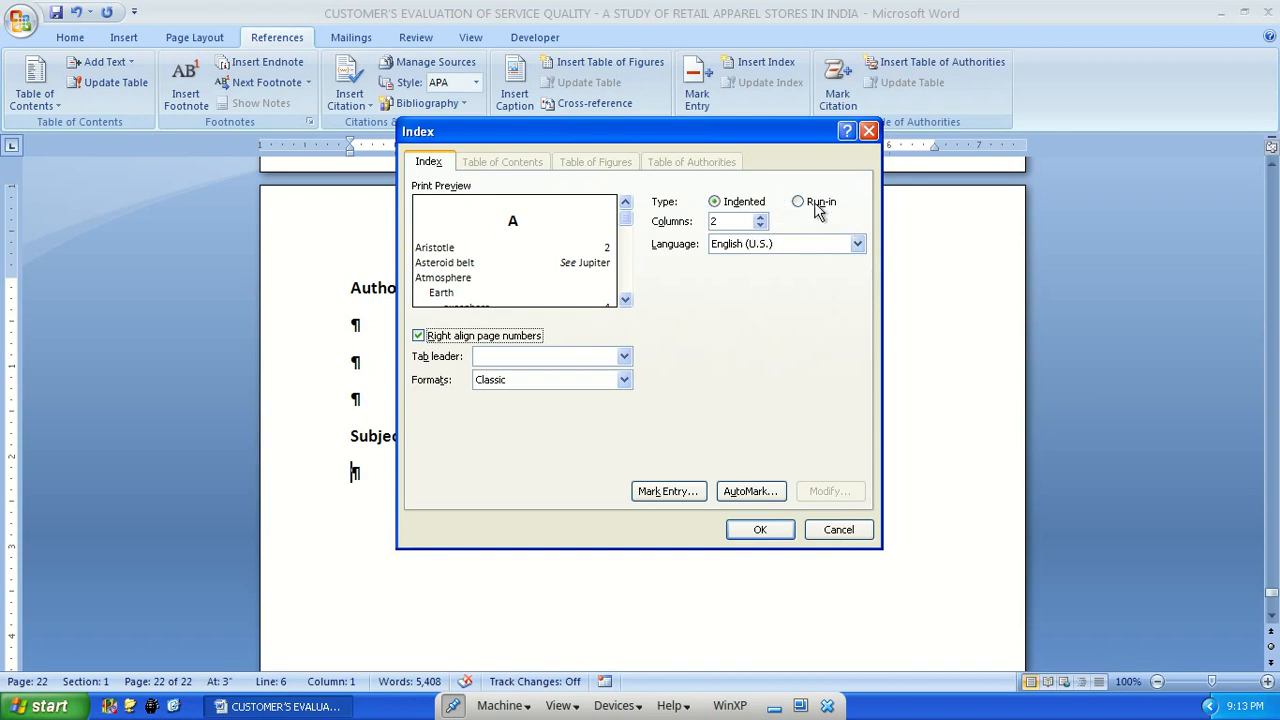
{"action": "left_click", "coordinate": [760, 529]}
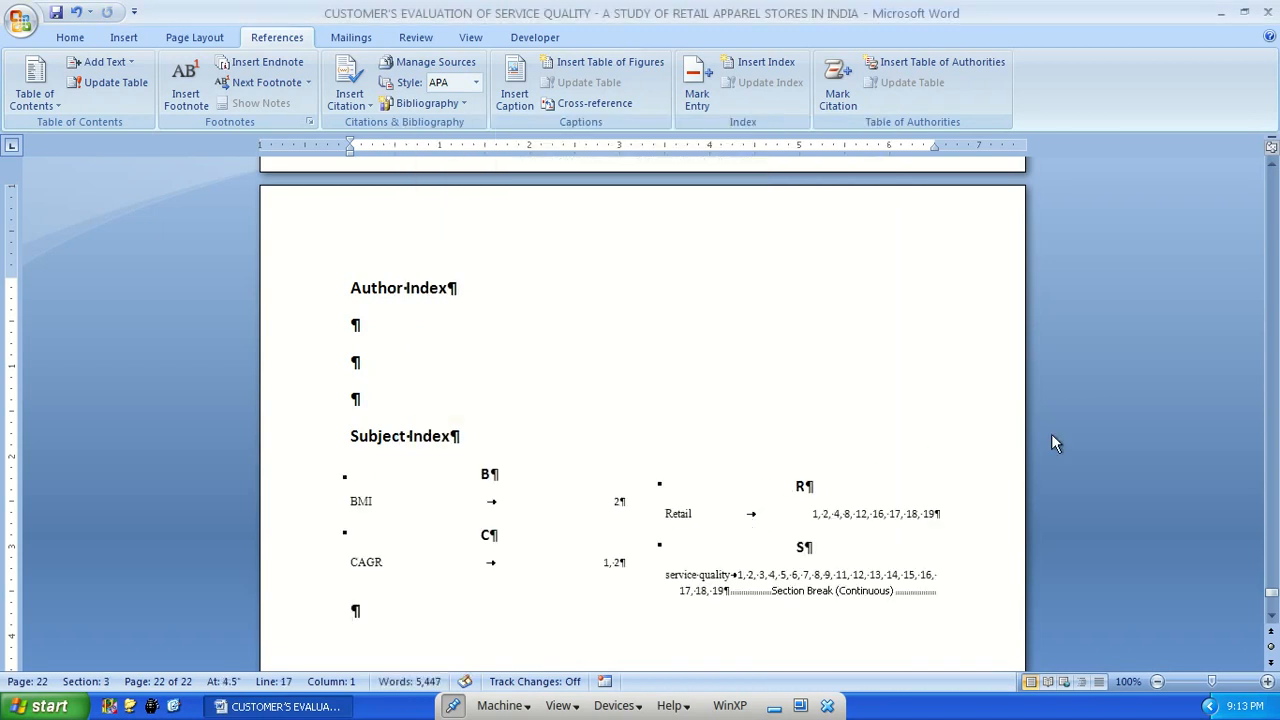
{"action": "scroll", "coordinate": [600, 390], "scroll_direction": "down", "scroll_amount": 3}
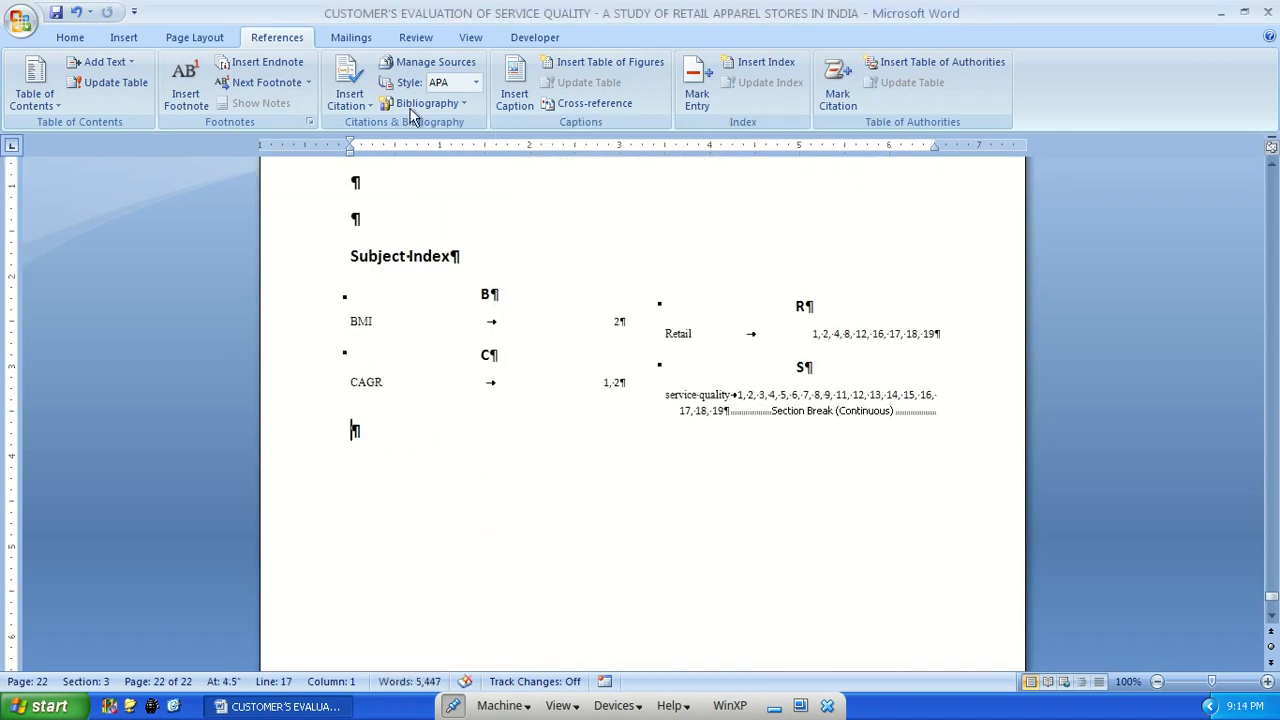
Hide the formatting marks and review the inserted Subject Index at the end of the document
{"action": "left_click", "coordinate": [70, 37]}
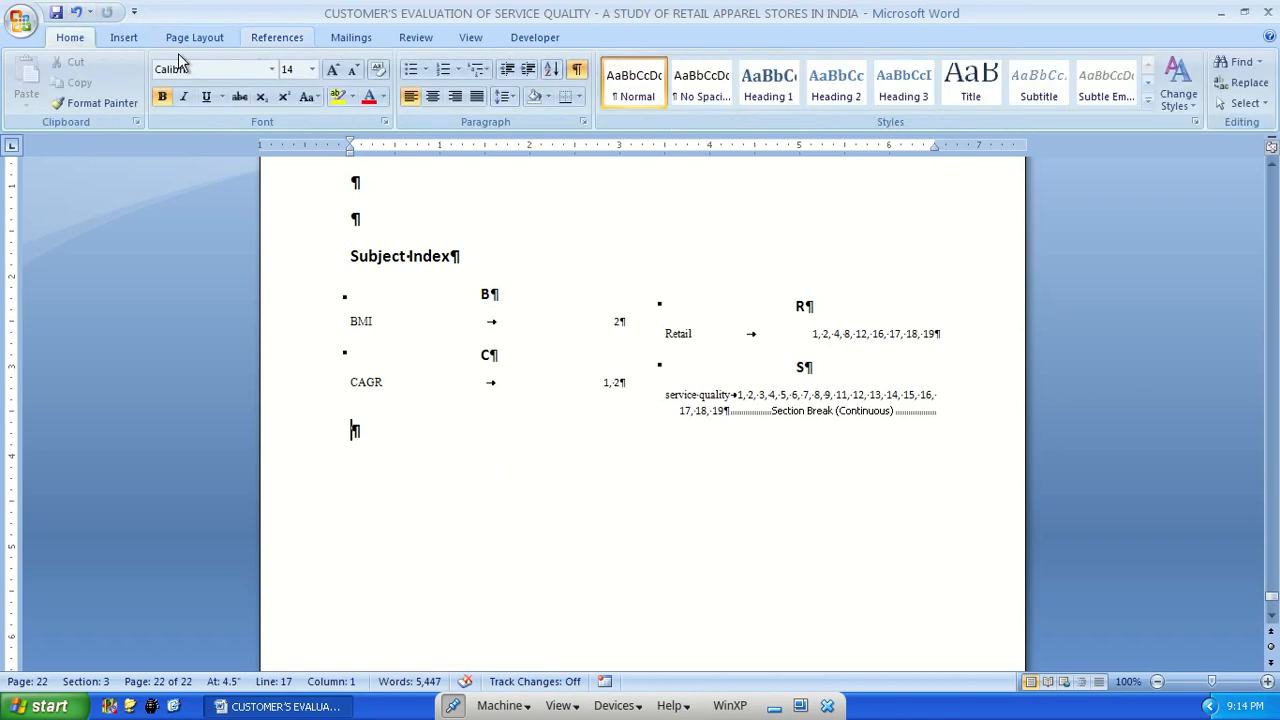
{"action": "left_click", "coordinate": [578, 72]}
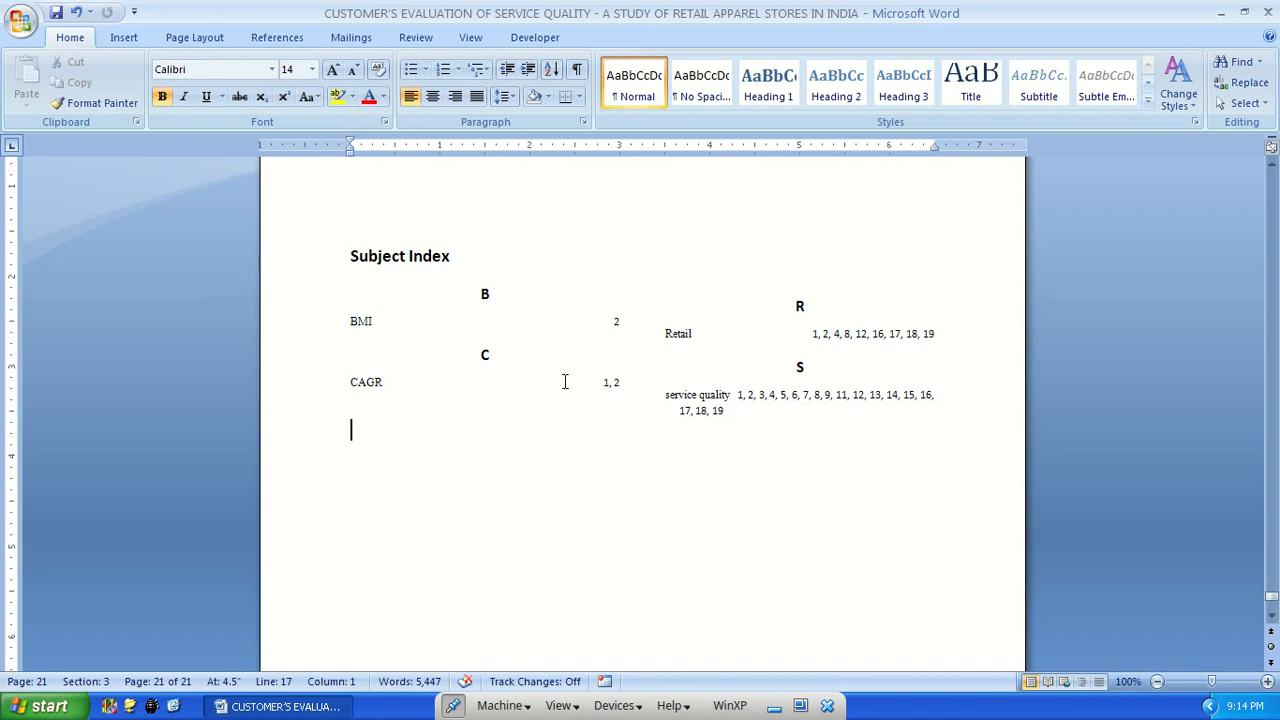
{"action": "key", "text": "ctrl+Home"}
{"action": "scroll", "coordinate": [320, 390], "scroll_direction": "down", "scroll_amount": 6}
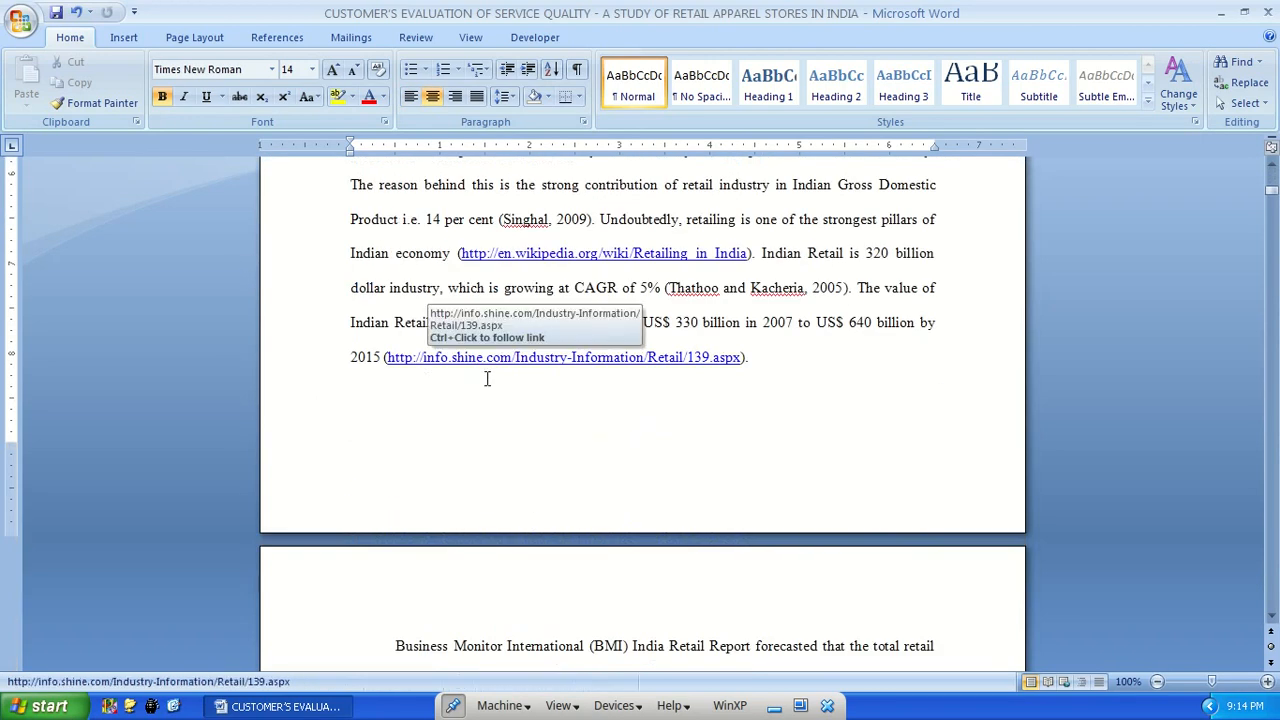
{"action": "key", "text": "ctrl+End"}
{"action": "scroll", "coordinate": [449, 271], "scroll_direction": "up", "scroll_amount": 4}
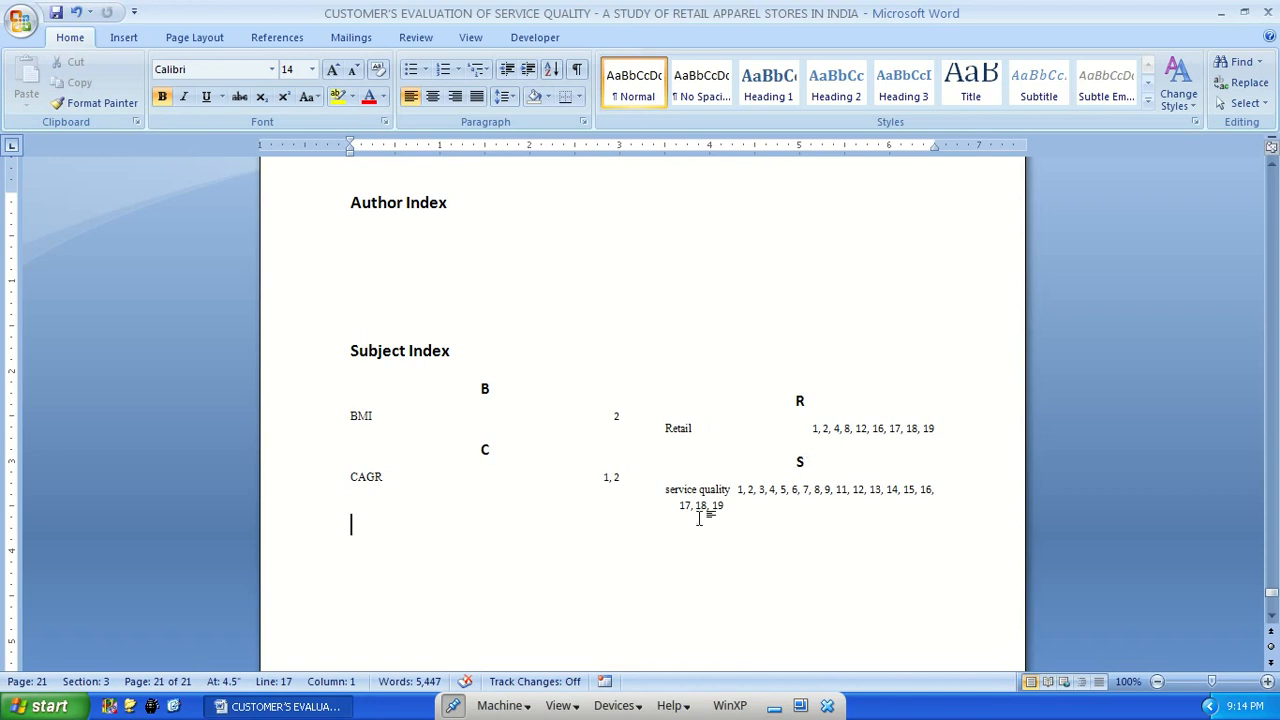
Mark all occurrences of the author surname from the 2009 citation in the Introduction as index entries
{"action": "key", "text": "ctrl+Page_Up"}
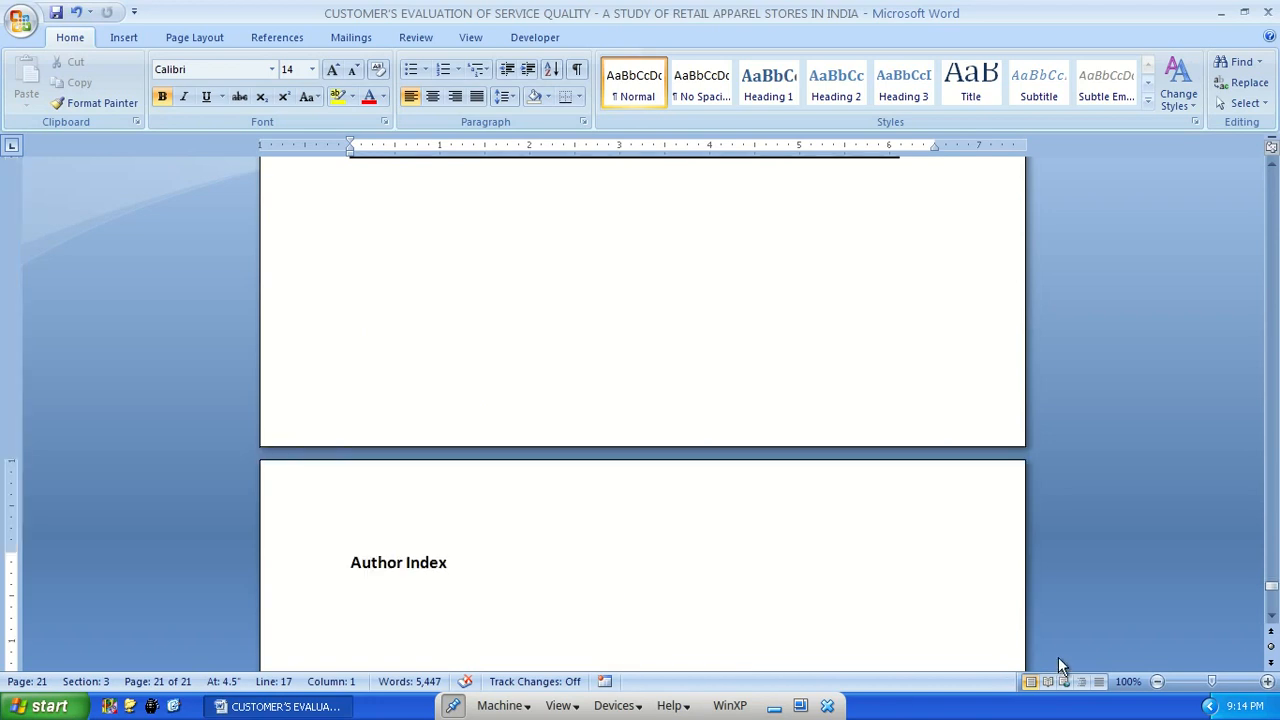
{"action": "scroll", "coordinate": [1058, 657], "scroll_direction": "down", "scroll_amount": 5}
{"action": "scroll", "coordinate": [928, 527], "scroll_direction": "down", "scroll_amount": 3}
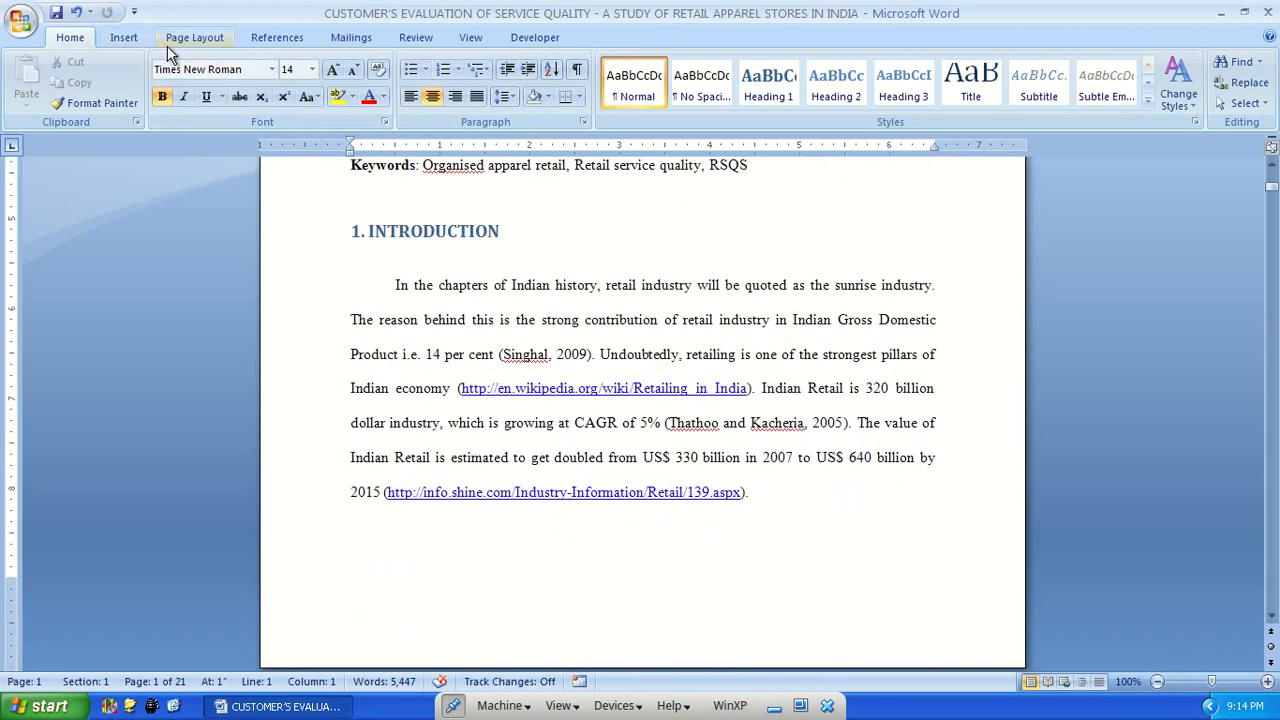
{"action": "left_click", "coordinate": [274, 36]}
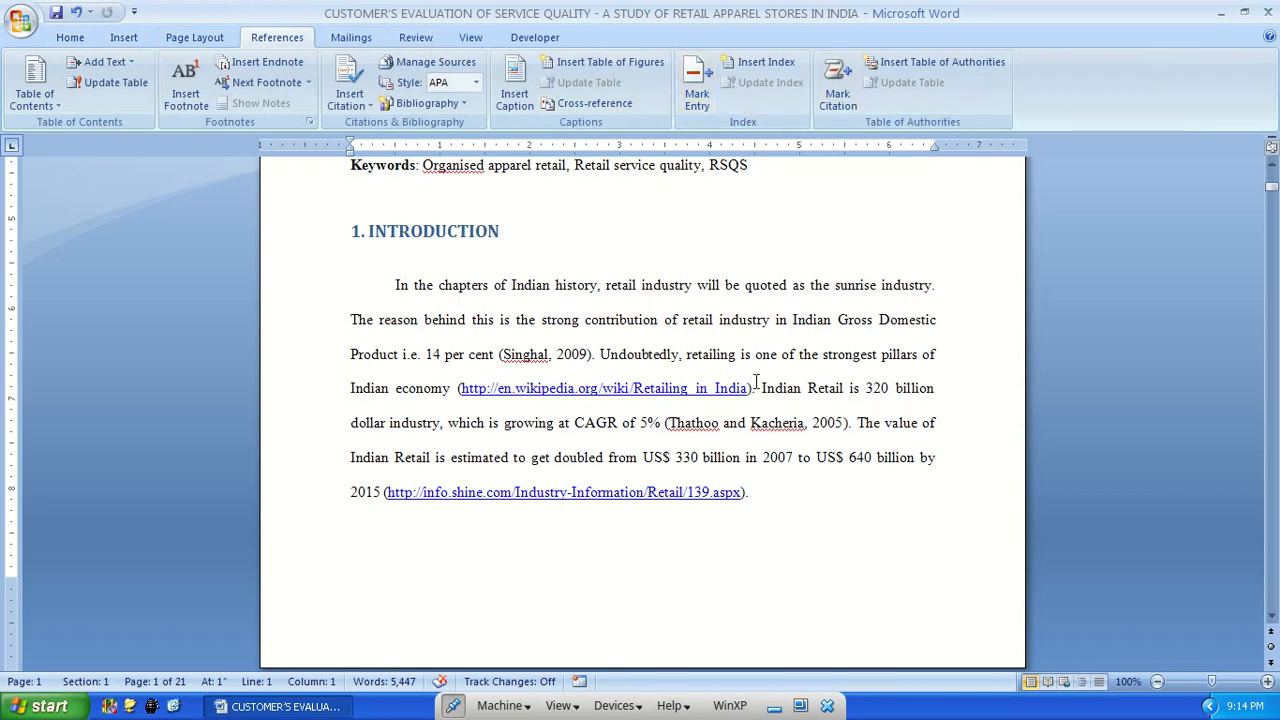
{"action": "double_click", "coordinate": [524, 357]}
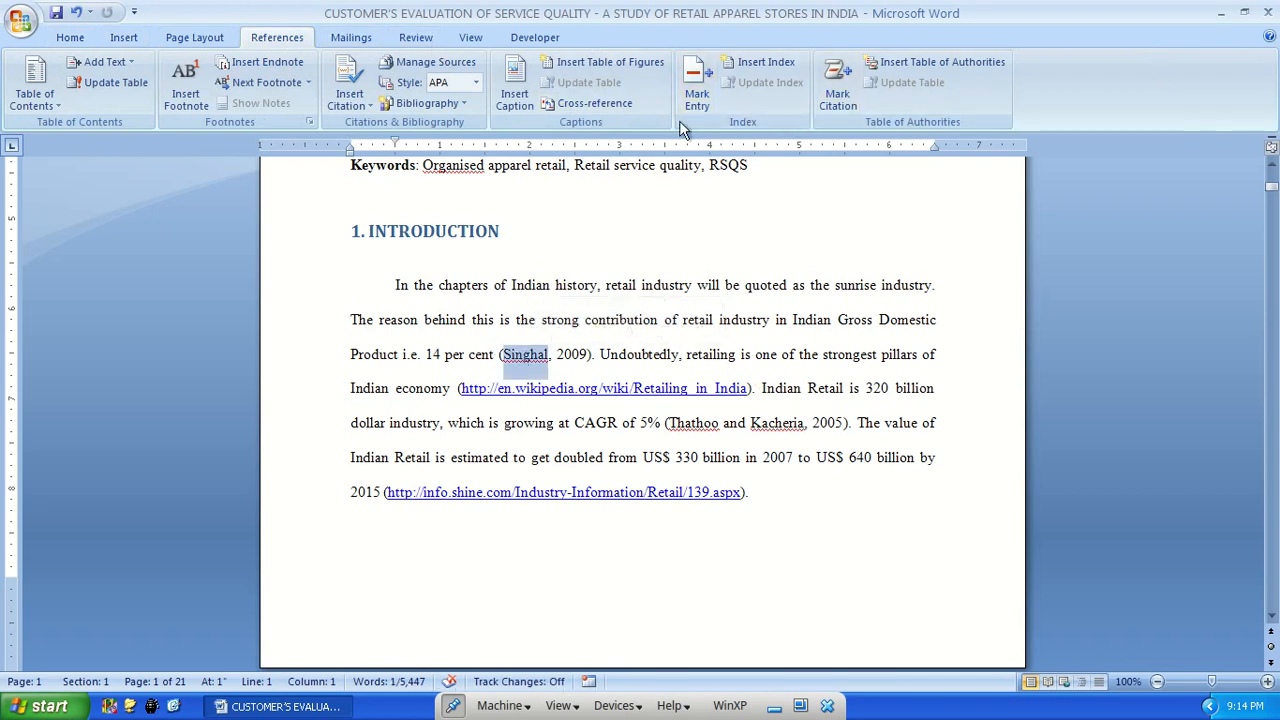
{"action": "left_click", "coordinate": [696, 94]}
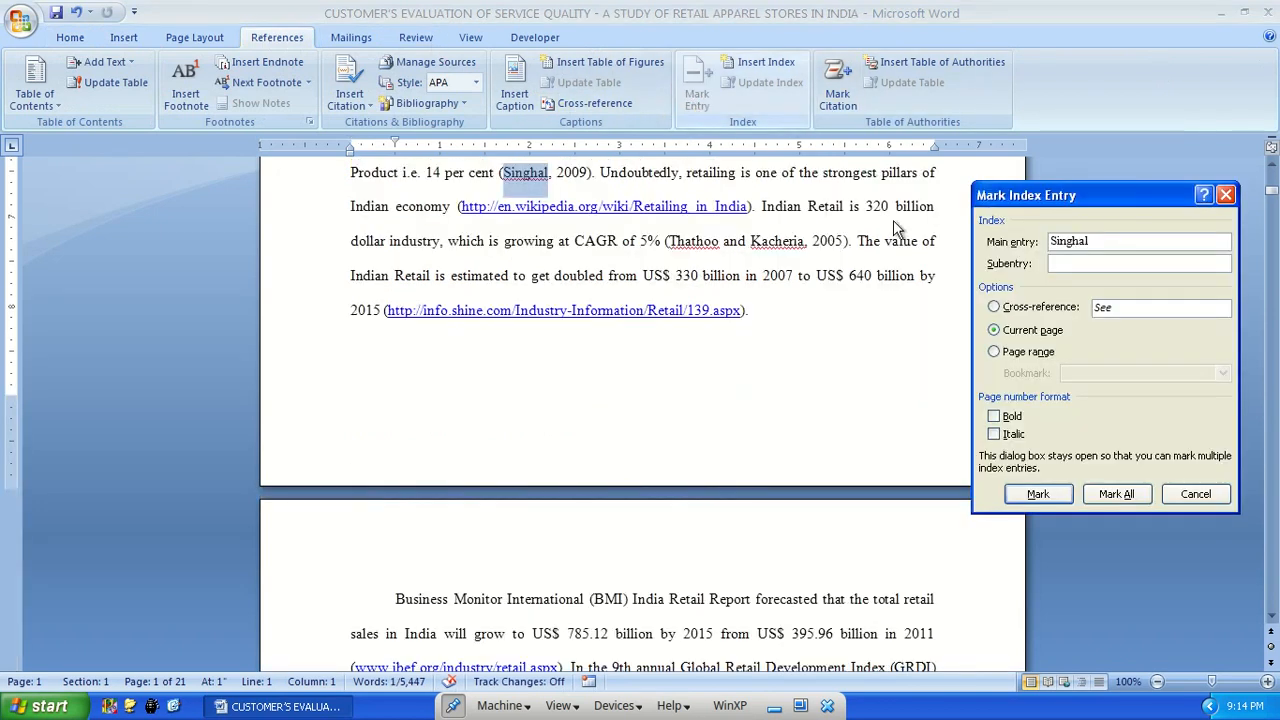
{"action": "left_click", "coordinate": [1118, 493]}
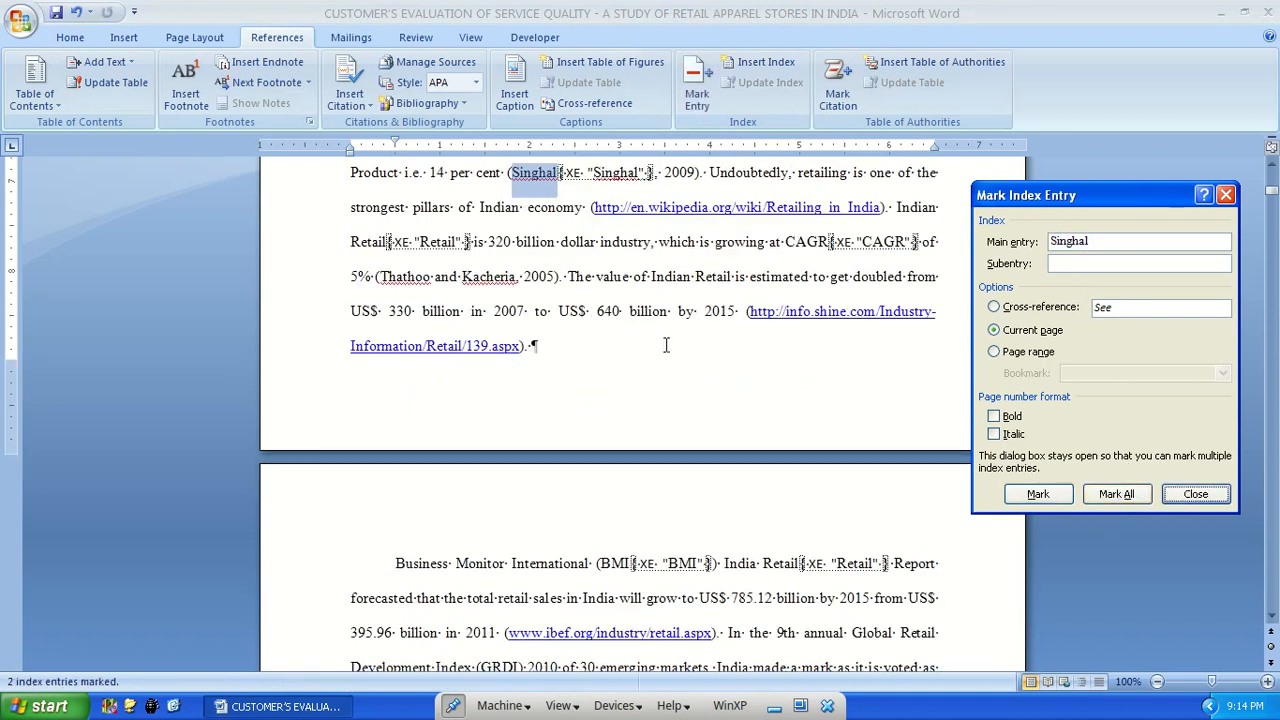
Mark all occurrences of the lead author's surname from the 1990 citation on page 3 as index entries
{"action": "left_click", "coordinate": [677, 454]}
{"action": "scroll", "coordinate": [497, 457], "scroll_direction": "down", "scroll_amount": 2}
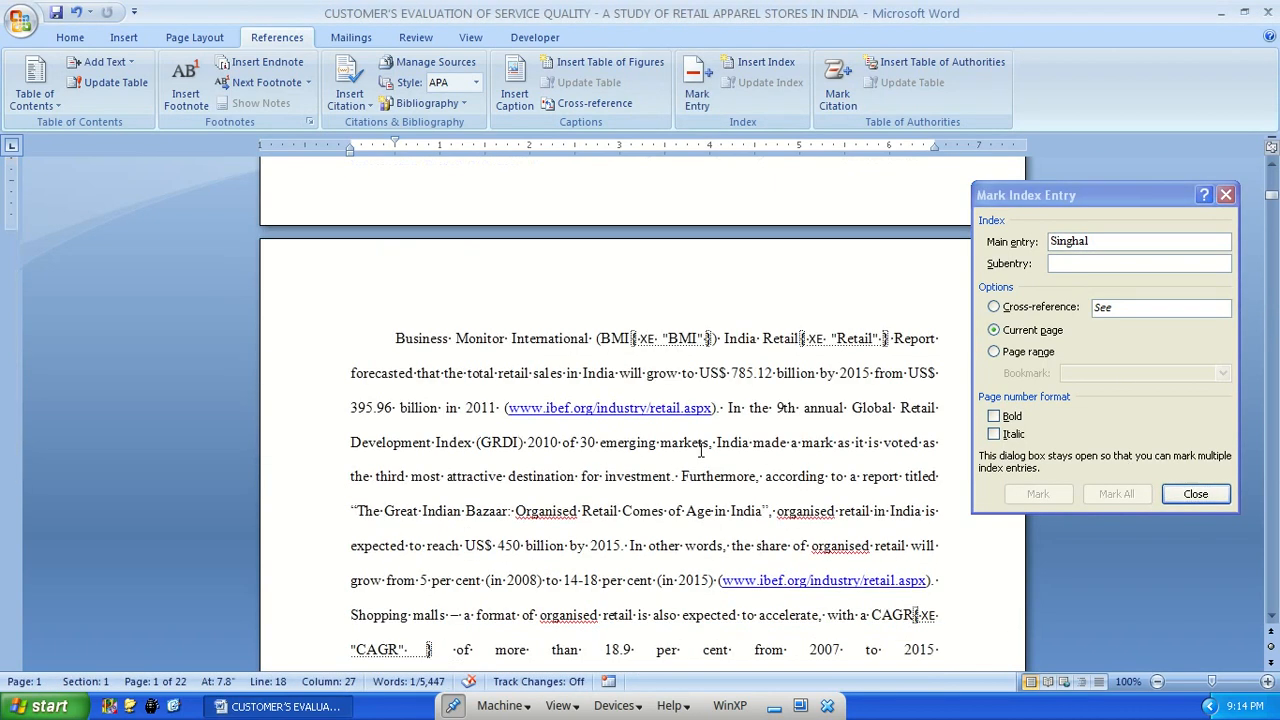
{"action": "scroll", "coordinate": [609, 468], "scroll_direction": "down", "scroll_amount": 3}
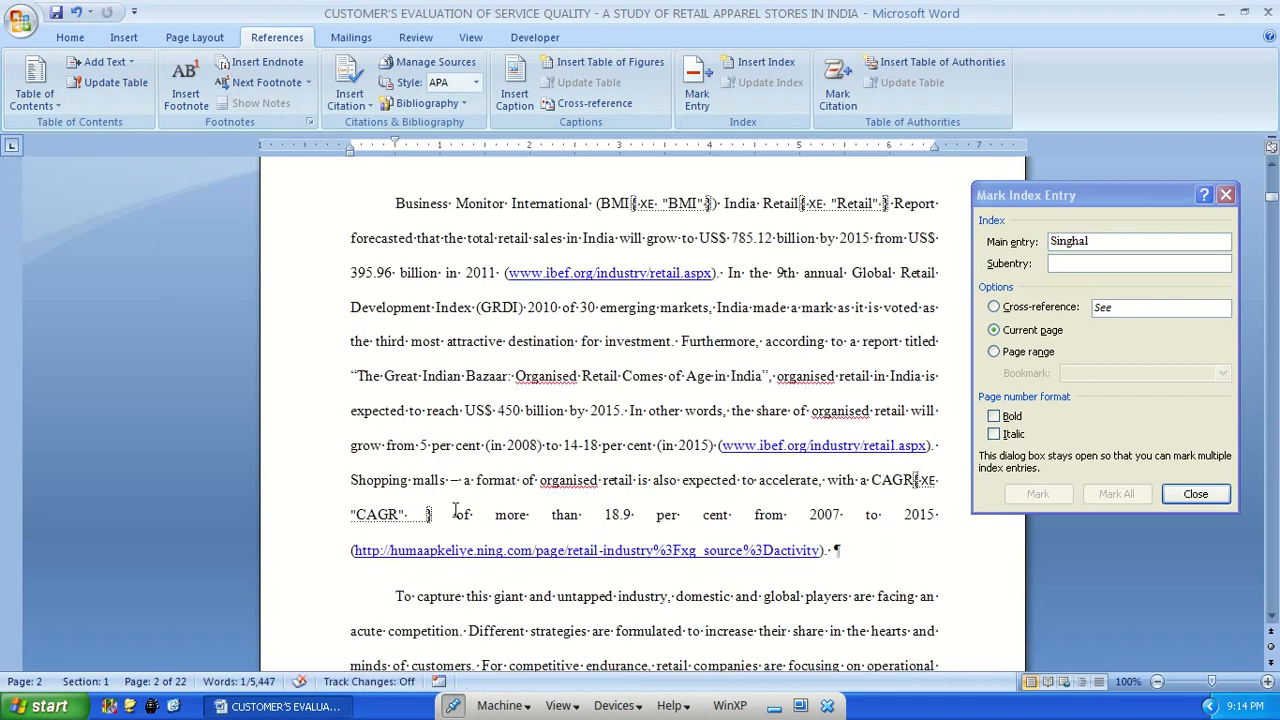
{"action": "scroll", "coordinate": [455, 510], "scroll_direction": "down", "scroll_amount": 15}
{"action": "scroll", "coordinate": [603, 251], "scroll_direction": "up", "scroll_amount": 3}
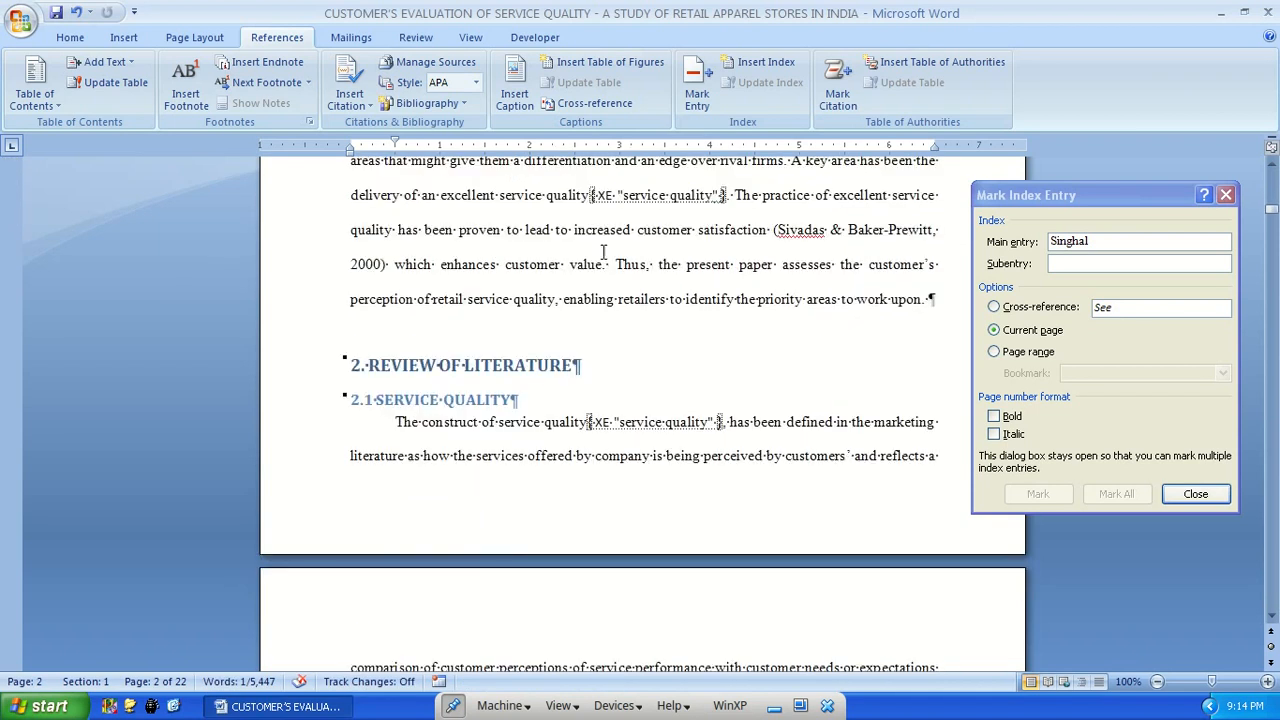
{"action": "scroll", "coordinate": [700, 405], "scroll_direction": "down", "scroll_amount": 7}
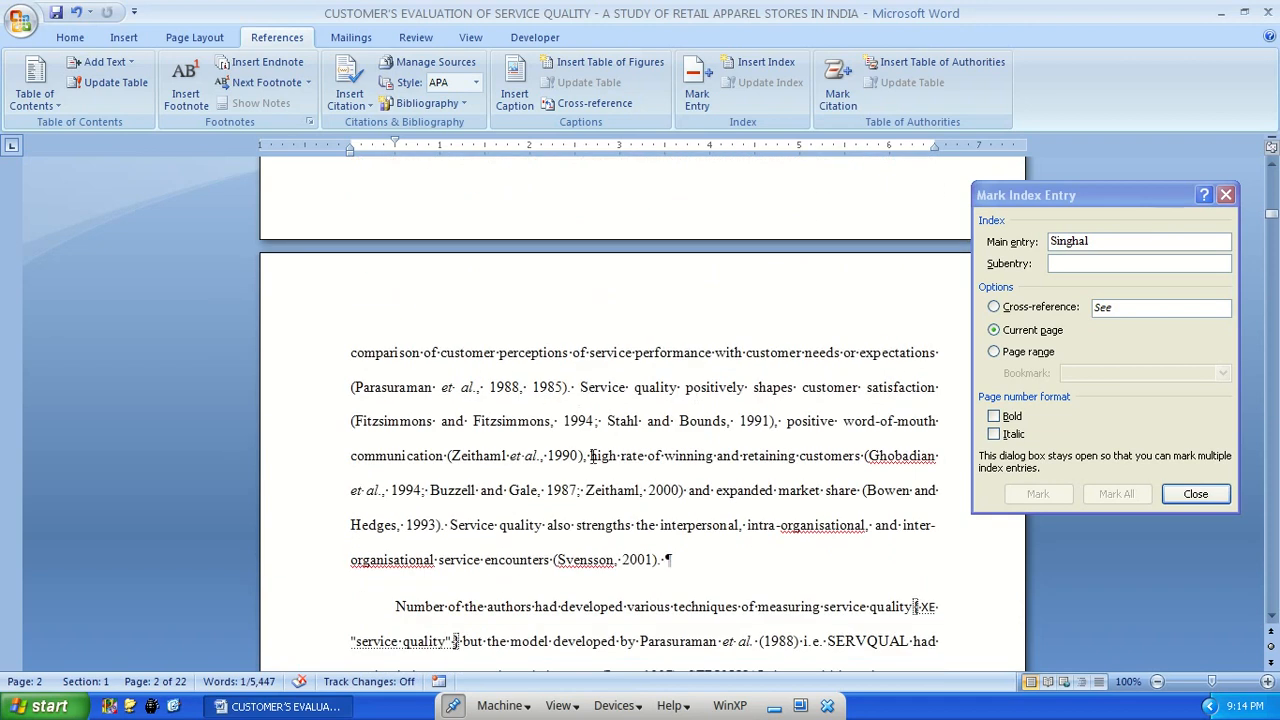
{"action": "double_click", "coordinate": [485, 462]}
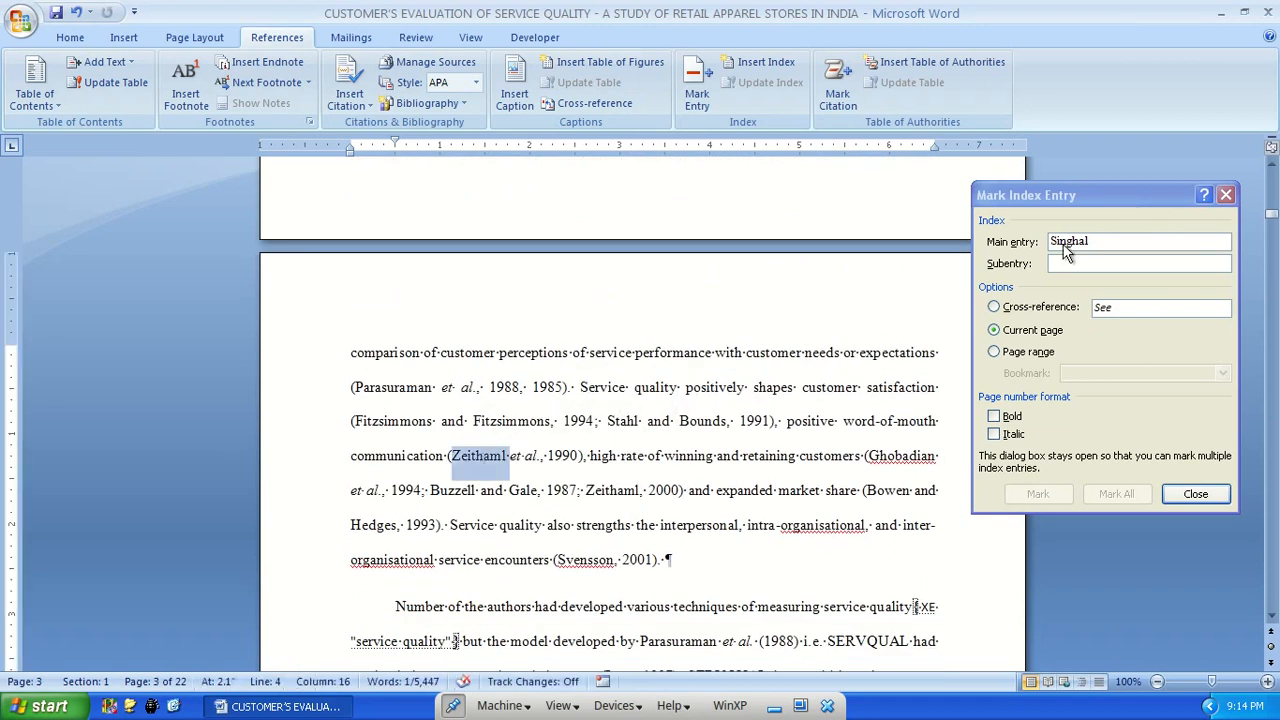
{"action": "left_click", "coordinate": [1076, 195]}
{"action": "left_click", "coordinate": [1116, 494]}
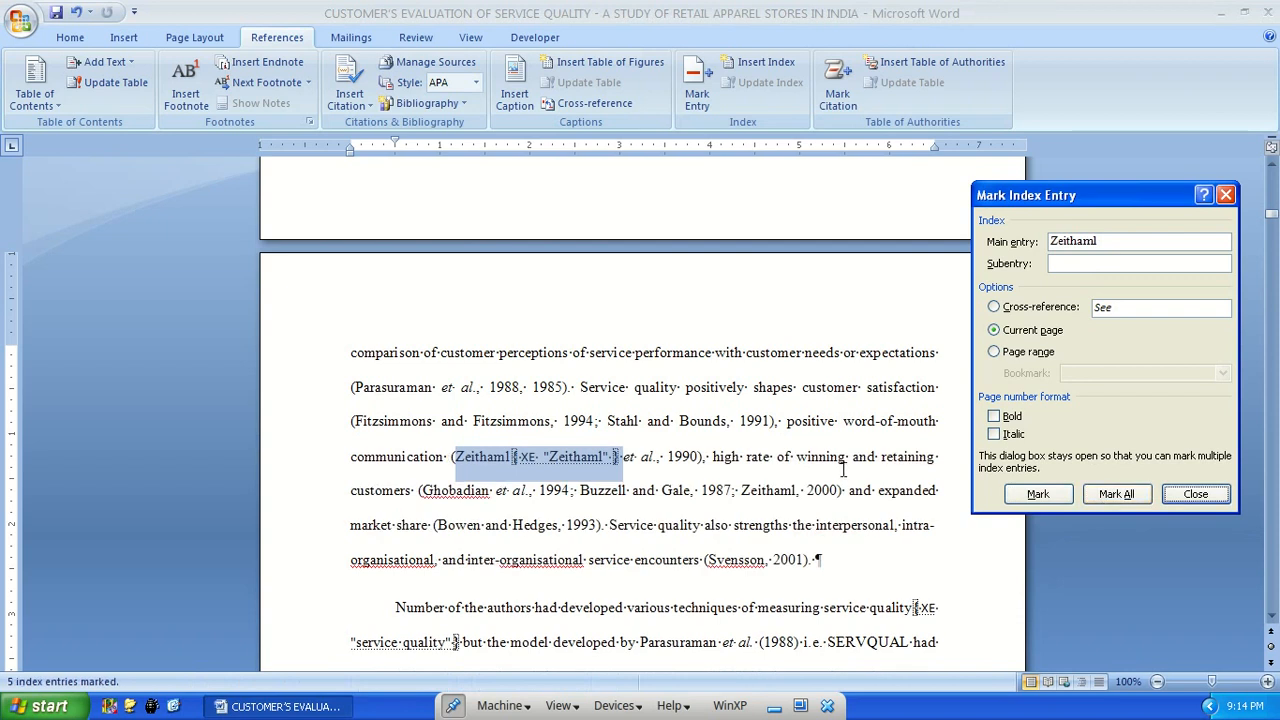
Mark all occurrences of both author surnames from the 1987 citation on page 3 as index entries
{"action": "double_click", "coordinate": [601, 490]}
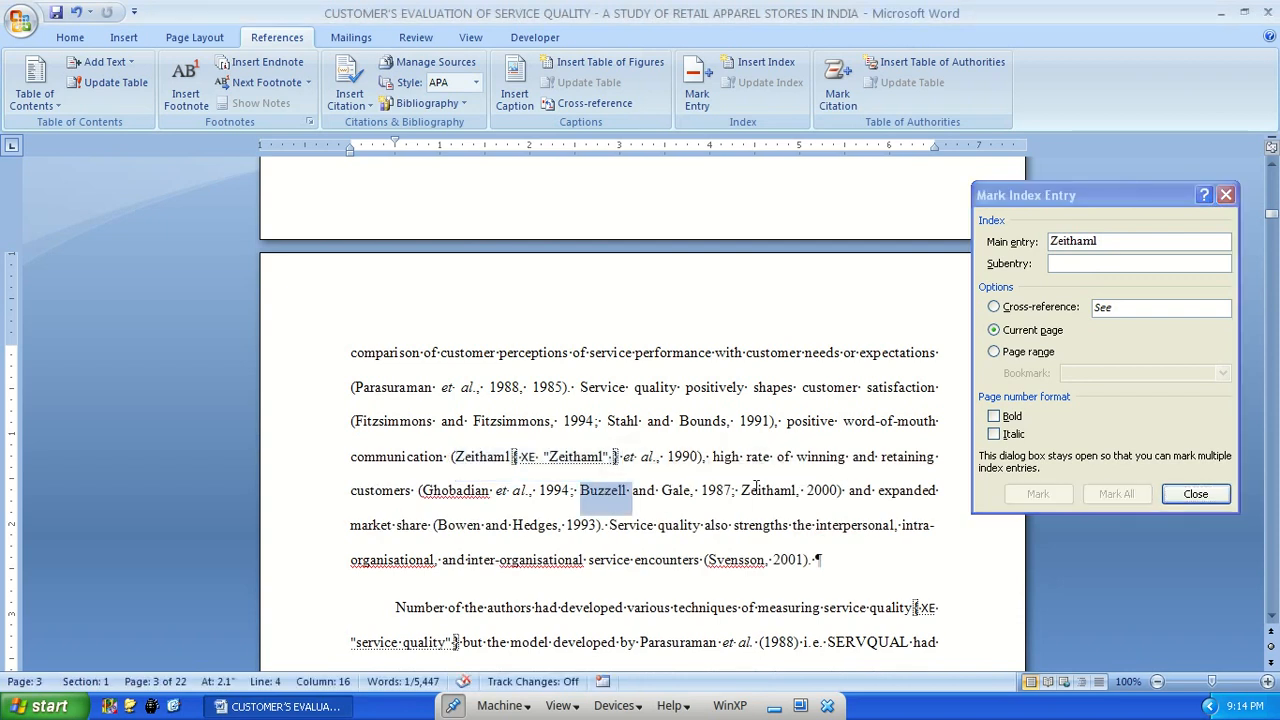
{"action": "left_click", "coordinate": [1107, 264]}
{"action": "left_click", "coordinate": [1134, 500]}
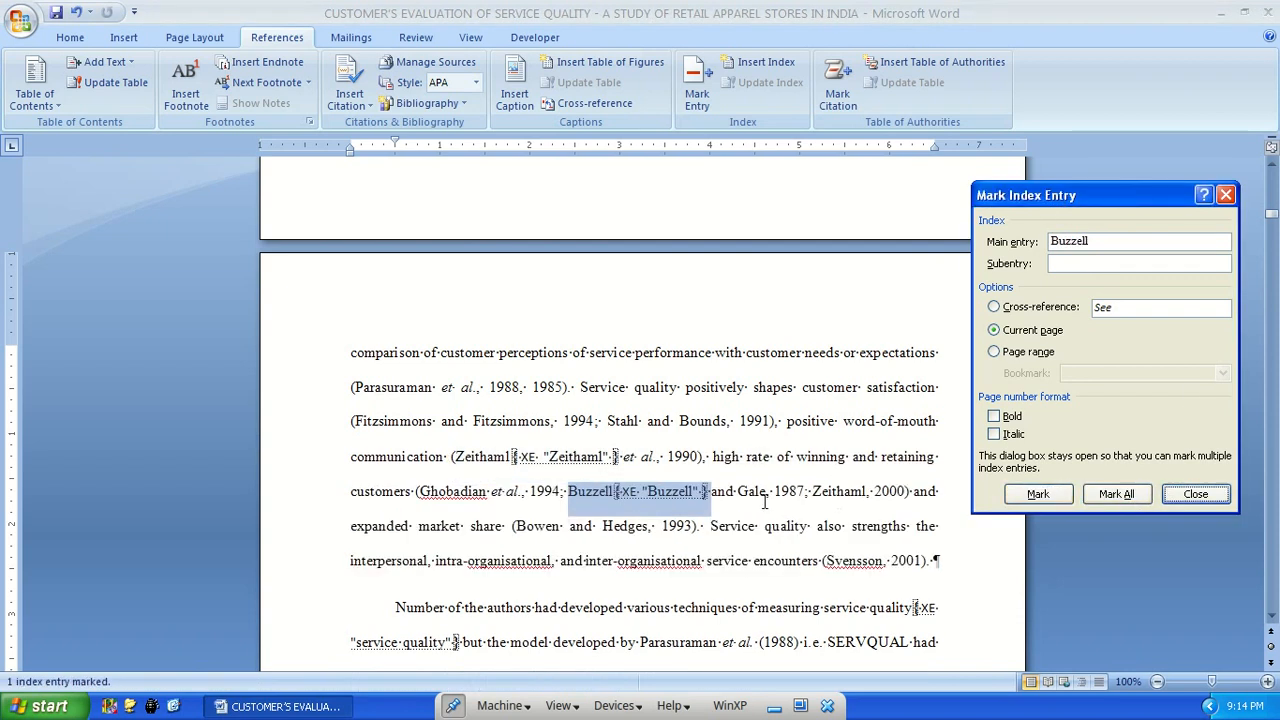
{"action": "double_click", "coordinate": [751, 491]}
{"action": "left_click", "coordinate": [1125, 508]}
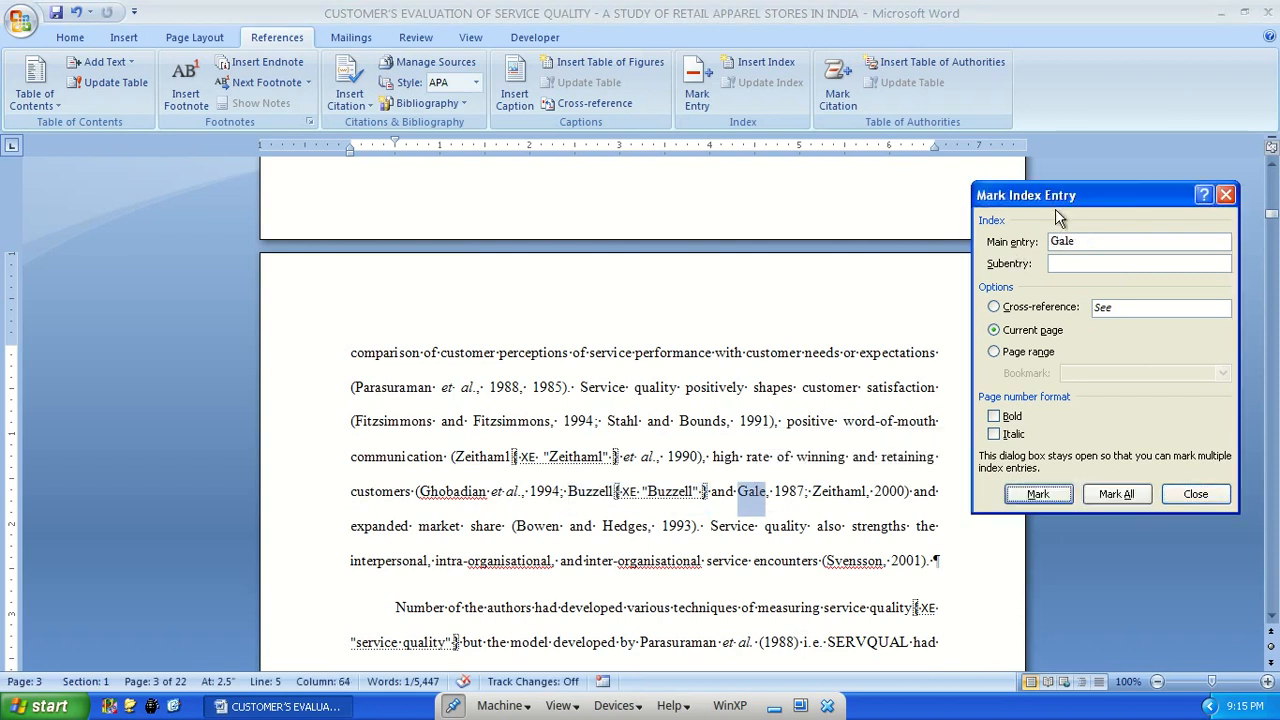
{"action": "left_click", "coordinate": [1118, 500]}
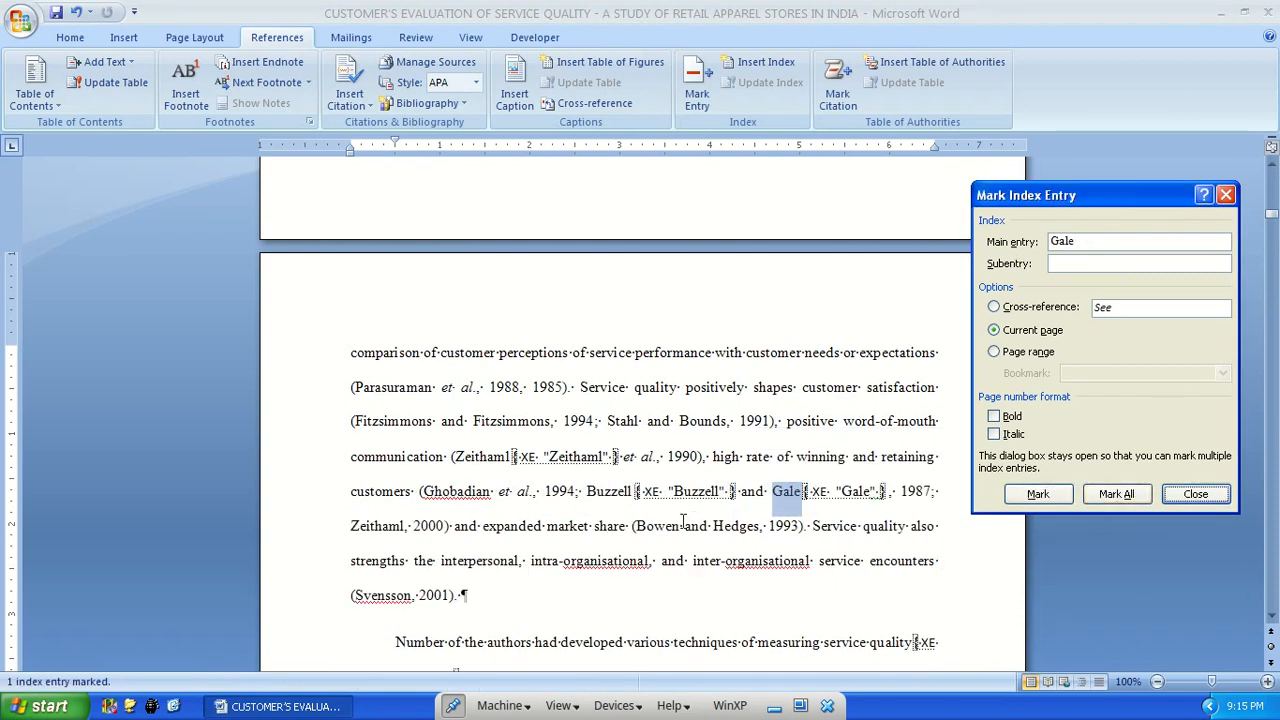
Mark all occurrences of both author surnames from the 1993 citation on page 3 and finish marking entries
{"action": "double_click", "coordinate": [658, 526]}
{"action": "left_click", "coordinate": [1062, 208]}
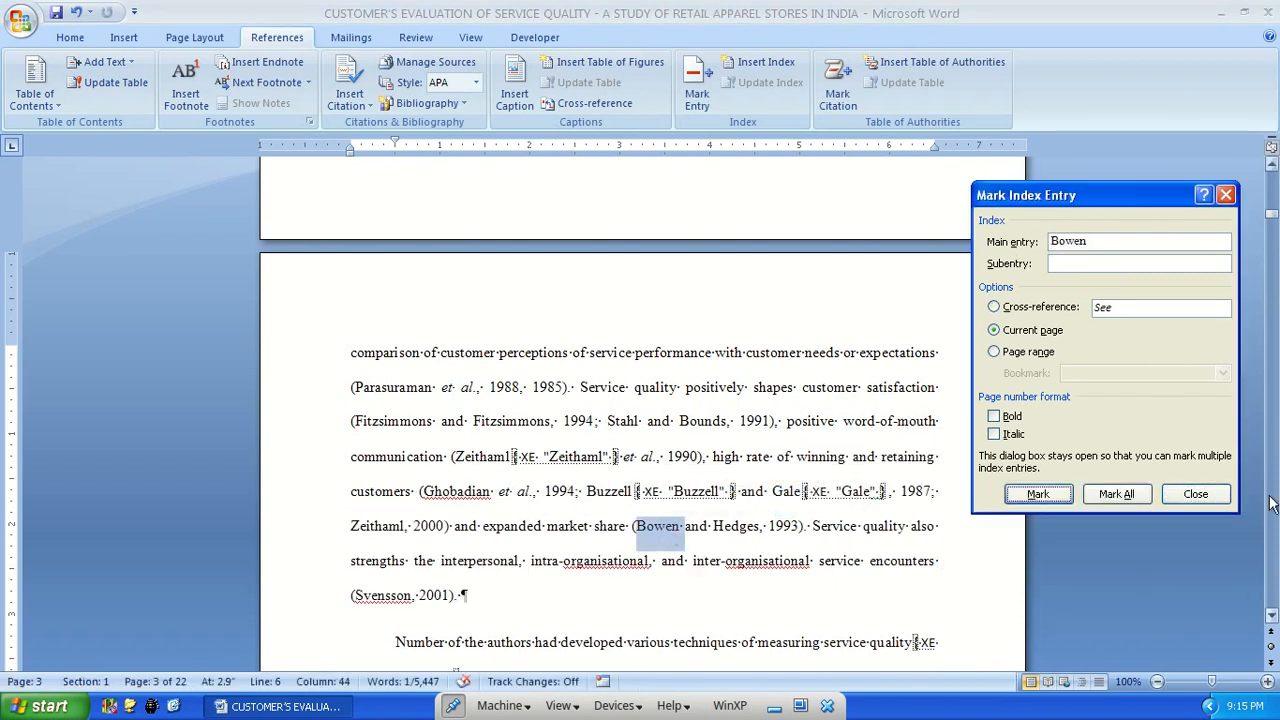
{"action": "left_click", "coordinate": [1116, 494]}
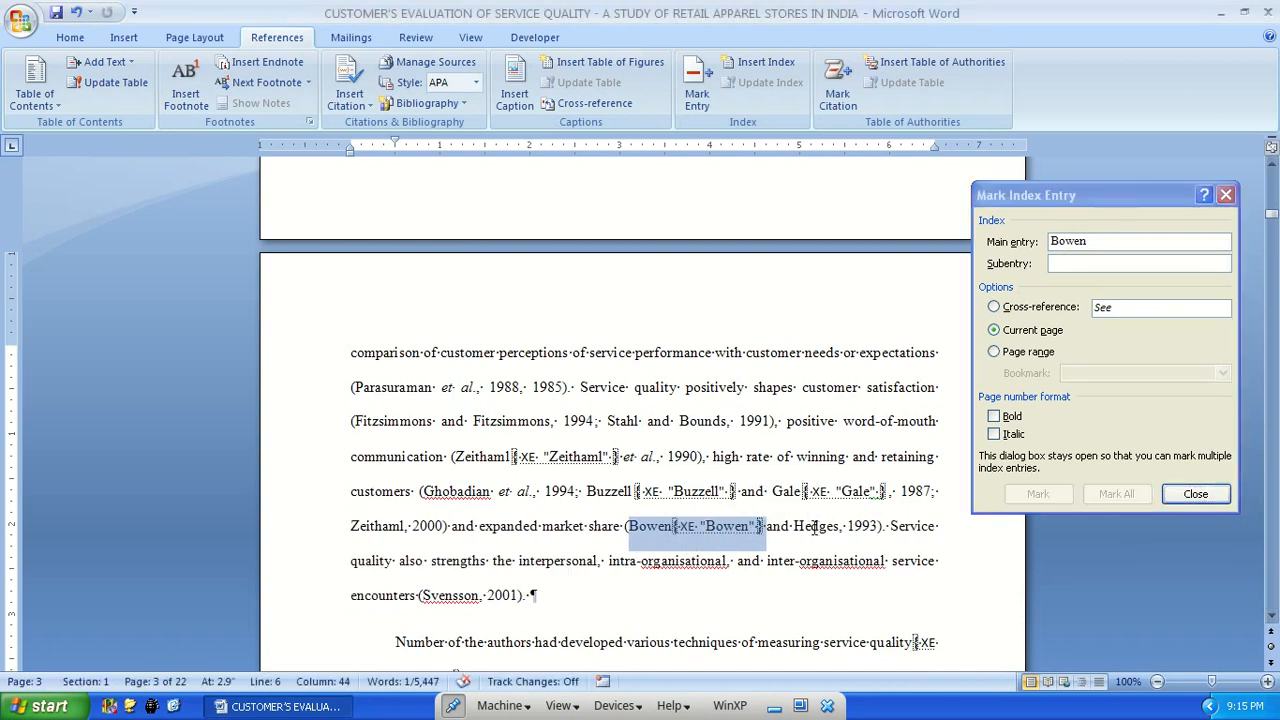
{"action": "double_click", "coordinate": [814, 526]}
{"action": "left_click", "coordinate": [1060, 200]}
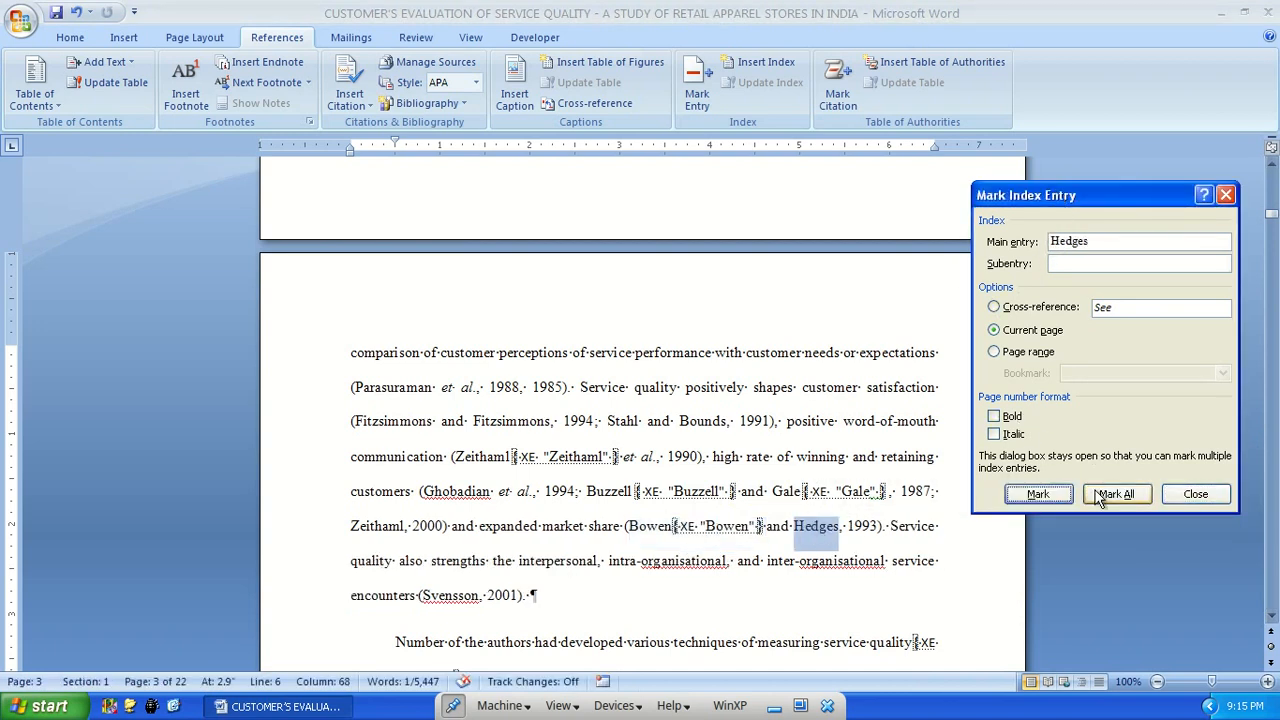
{"action": "left_click", "coordinate": [1116, 494]}
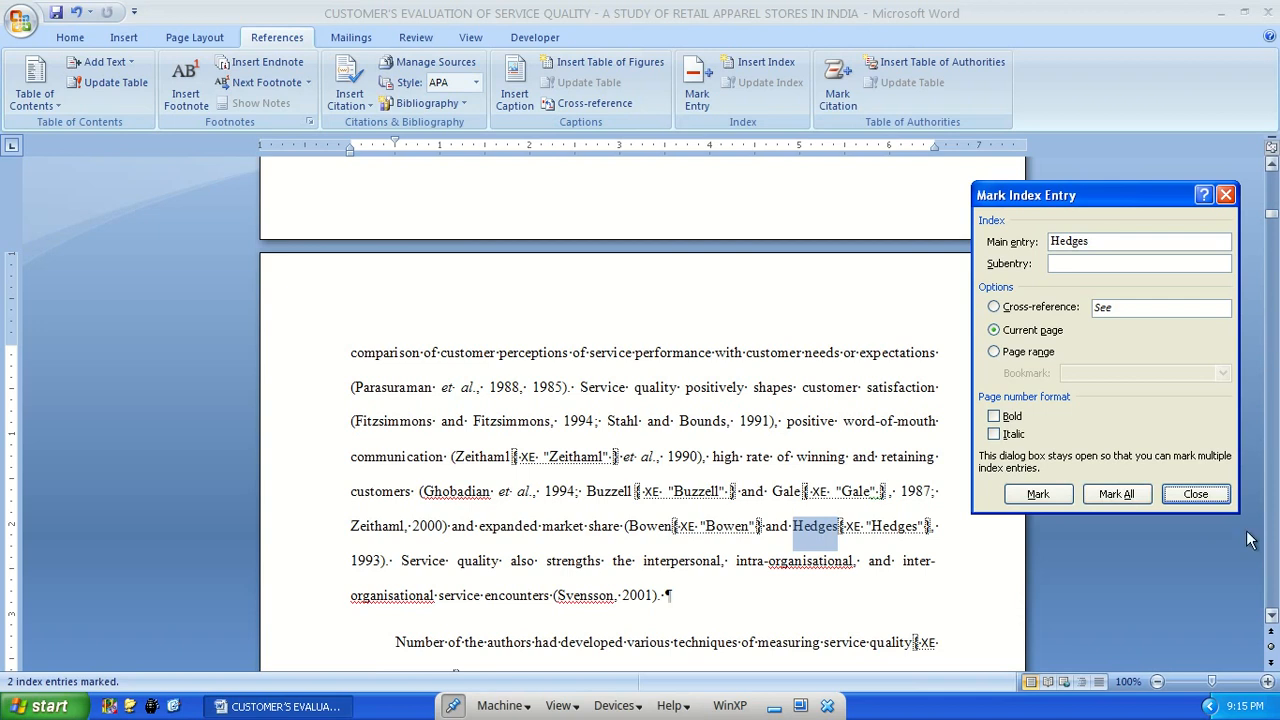
{"action": "left_click", "coordinate": [1205, 494]}
Set up a new index on the empty line below the Author Index heading with the Fancy format
{"action": "key", "text": "ctrl+End"}
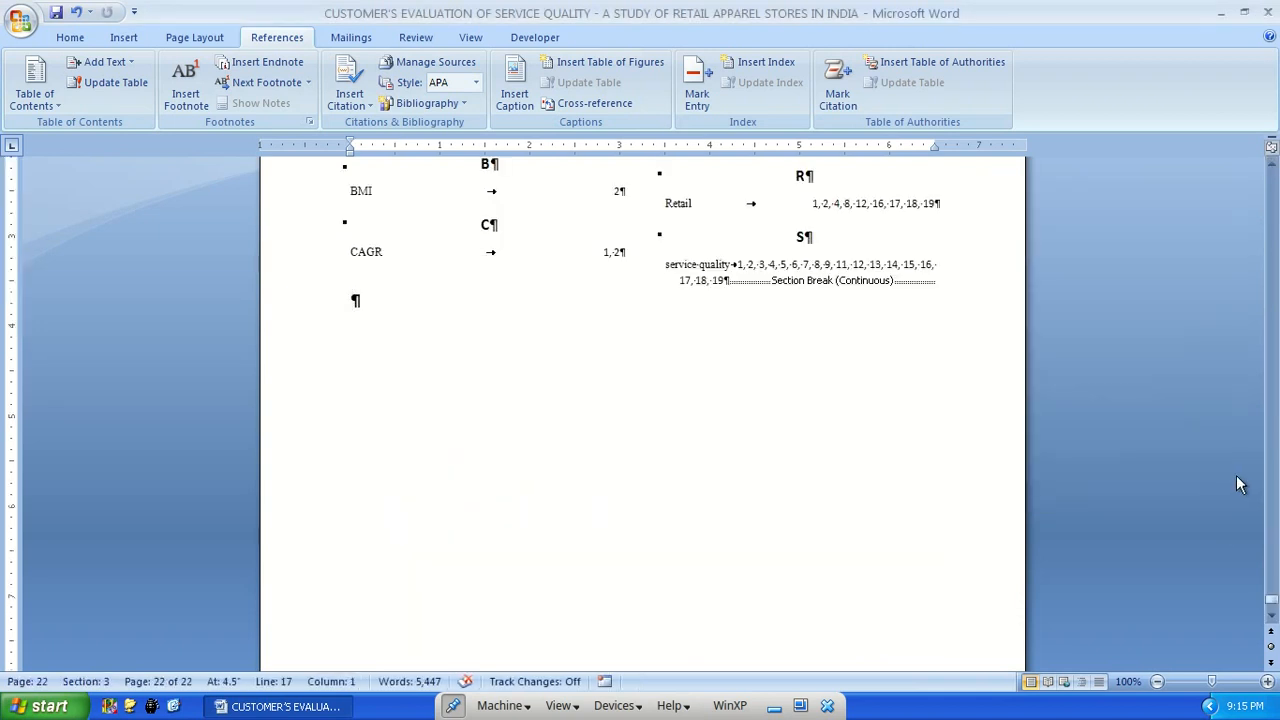
{"action": "scroll", "coordinate": [232, 316], "scroll_direction": "up", "scroll_amount": 6}
{"action": "left_click", "coordinate": [394, 319]}
{"action": "left_click", "coordinate": [766, 64]}
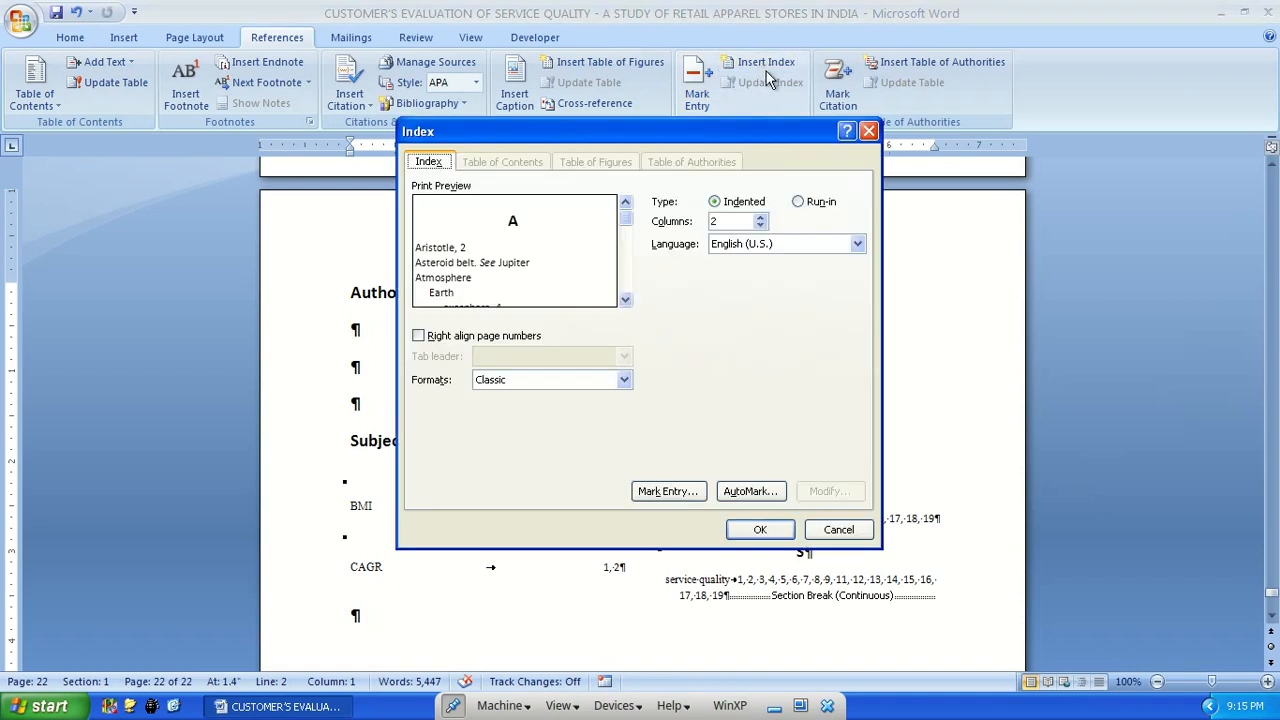
{"action": "left_click_drag", "start_coordinate": [545, 165], "coordinate": [755, 170]}
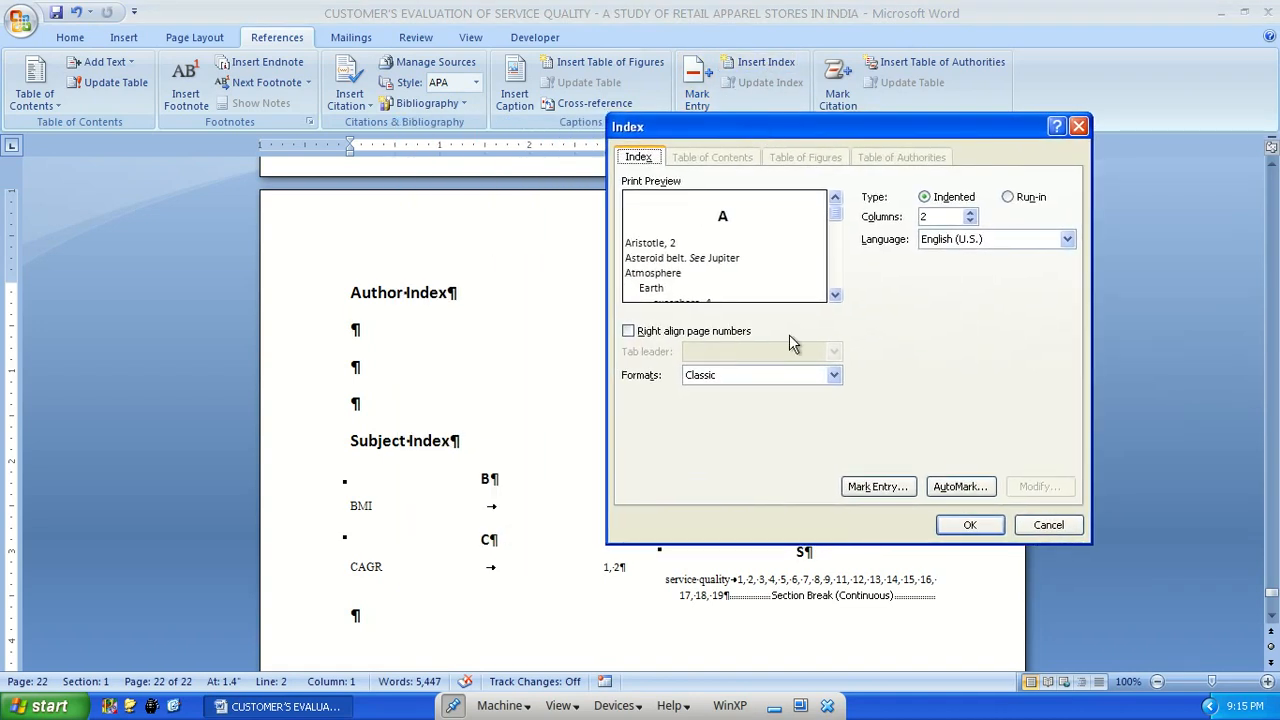
{"action": "left_click", "coordinate": [736, 377]}
{"action": "left_click", "coordinate": [732, 415]}
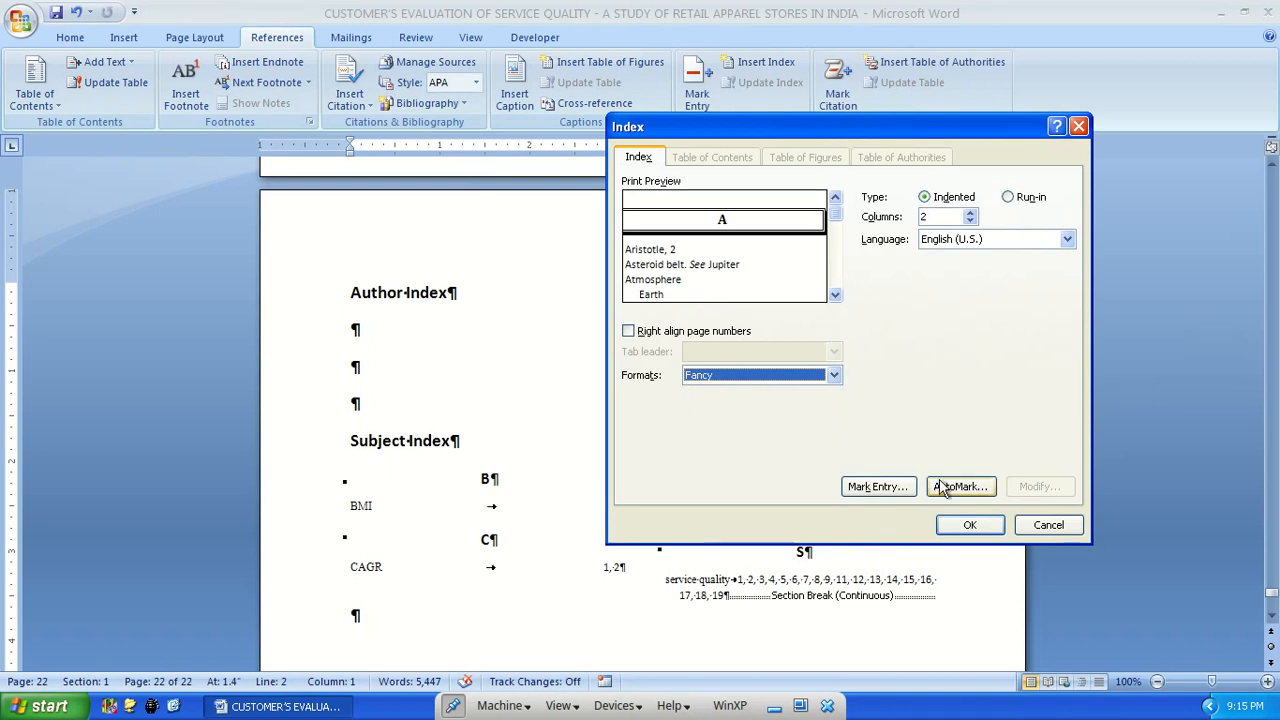
{"action": "left_click", "coordinate": [896, 489]}
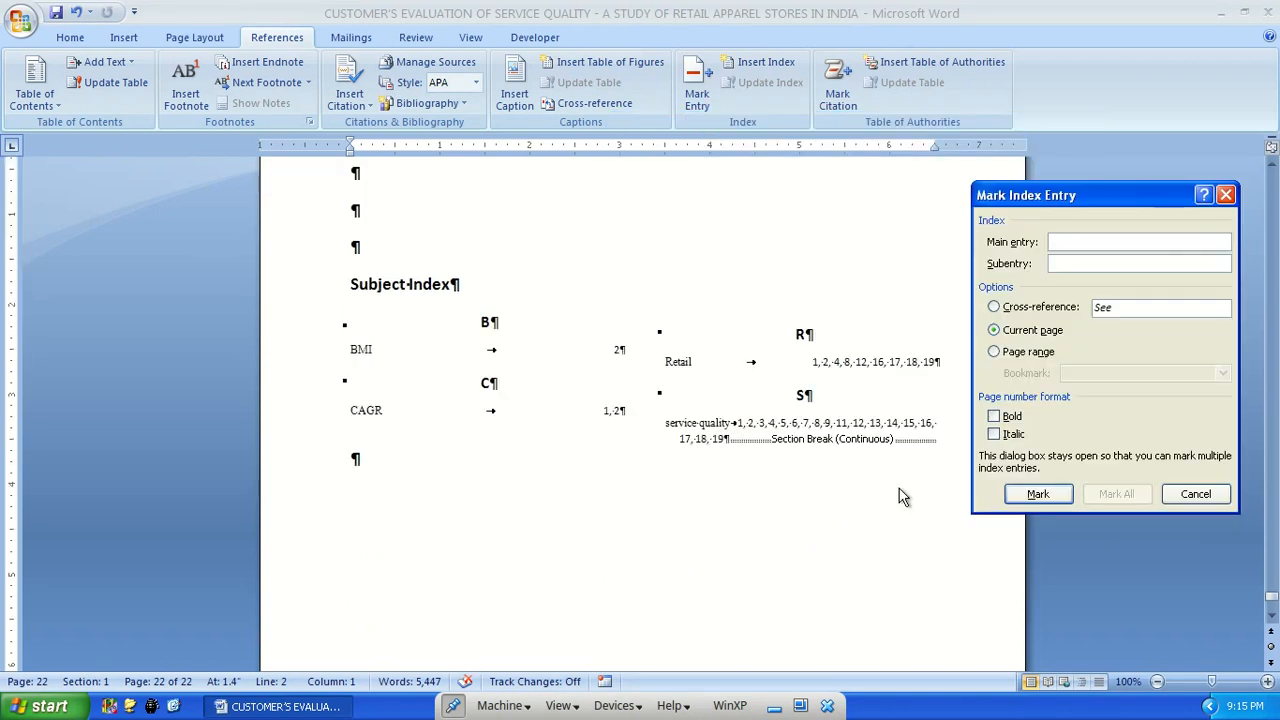
{"action": "left_click", "coordinate": [1195, 494]}
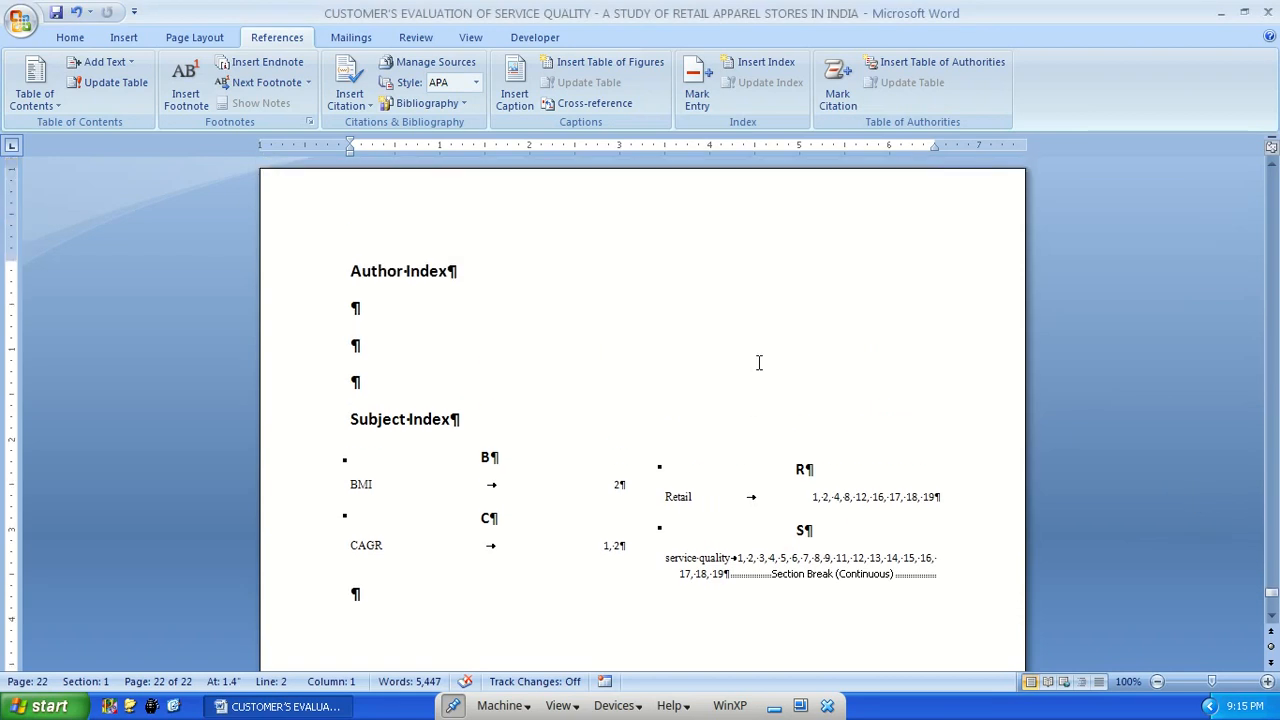
Right-align the page numbers and insert the two-column Fancy index, replacing the existing index under the Subject Index heading
{"action": "left_click", "coordinate": [757, 62]}
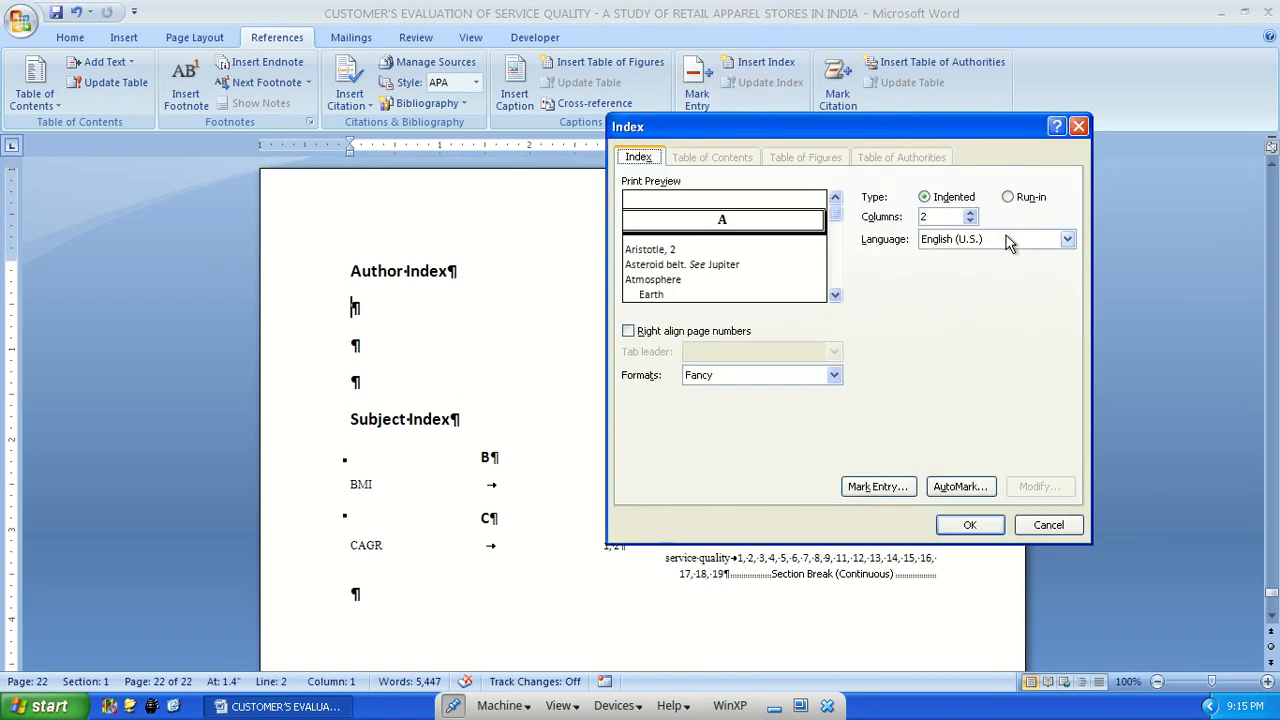
{"action": "left_click", "coordinate": [677, 336]}
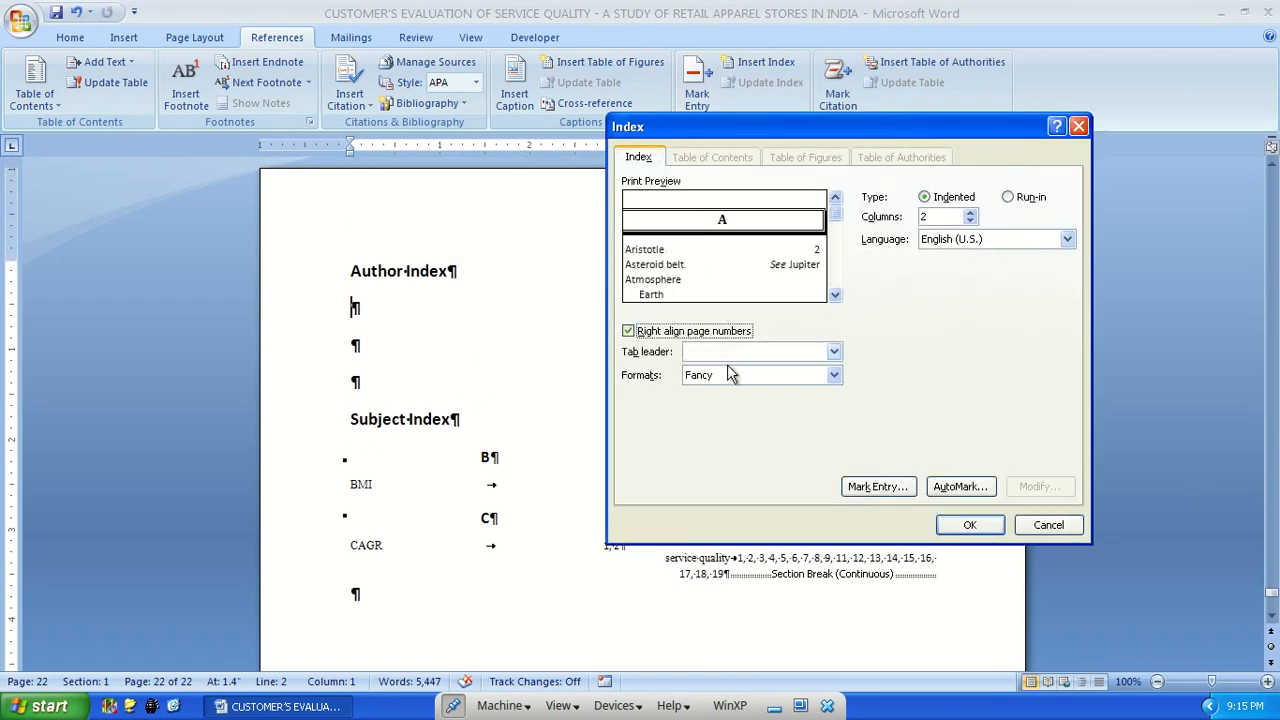
{"action": "left_click", "coordinate": [969, 525]}
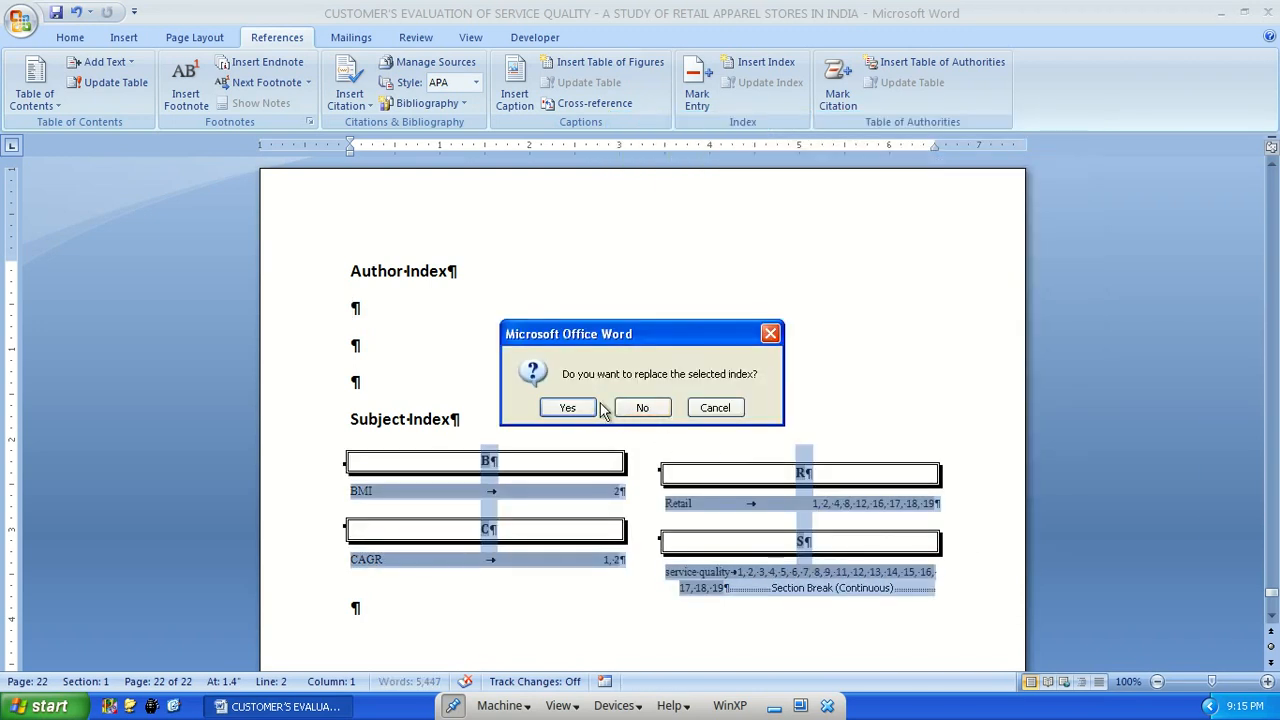
{"action": "left_click", "coordinate": [570, 409]}
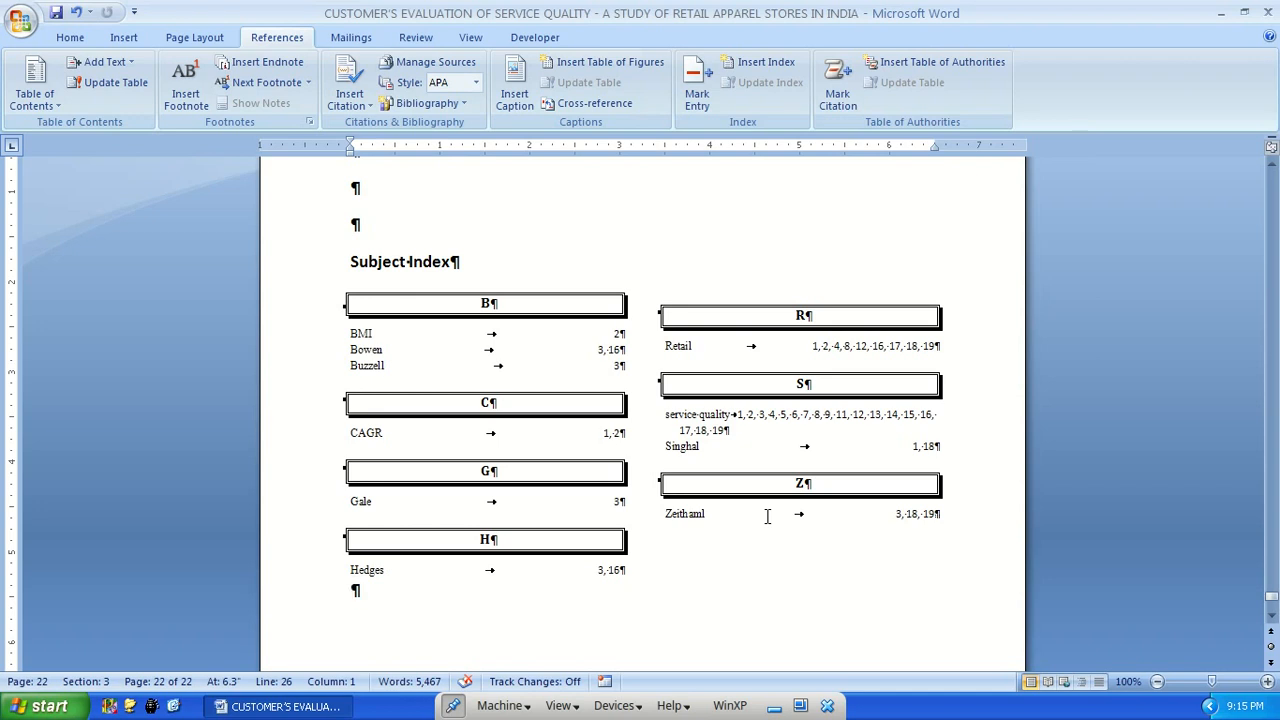
{"action": "scroll", "coordinate": [695, 336], "scroll_direction": "up", "scroll_amount": 3}
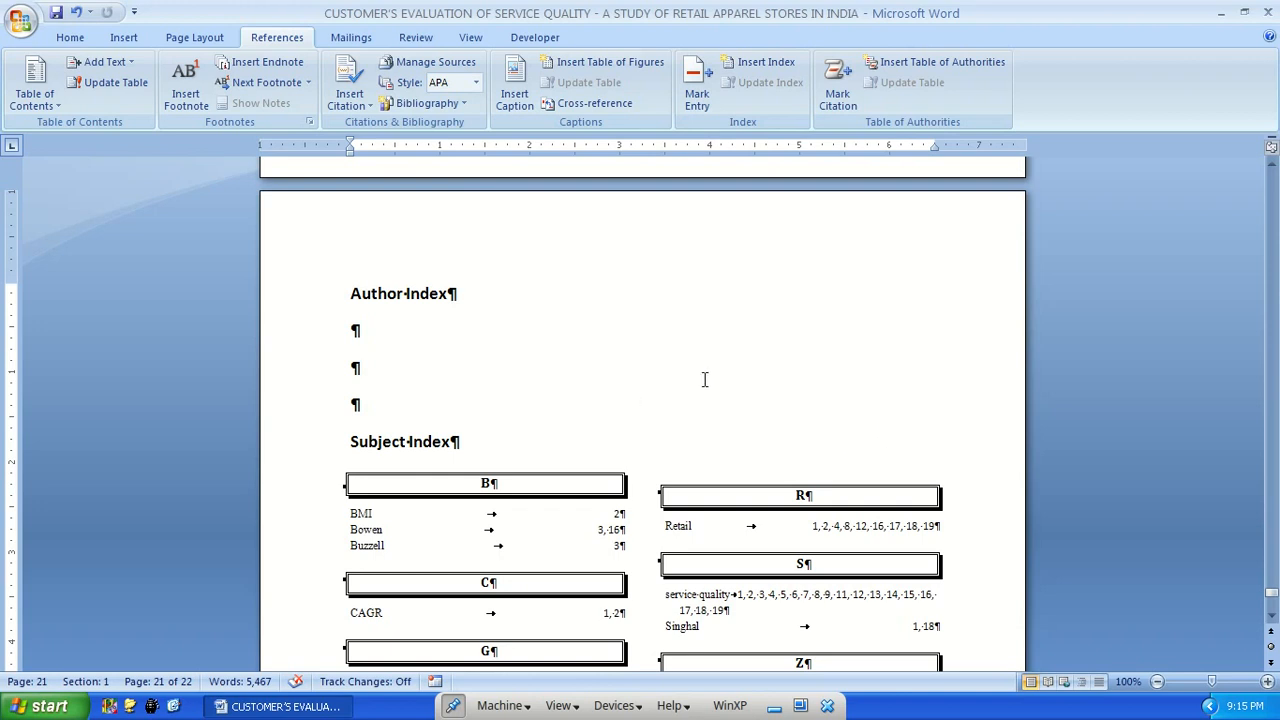
Review the citation categories offered for marking citations from the start of the document, without marking anything
{"action": "key", "text": "ctrl+Home"}
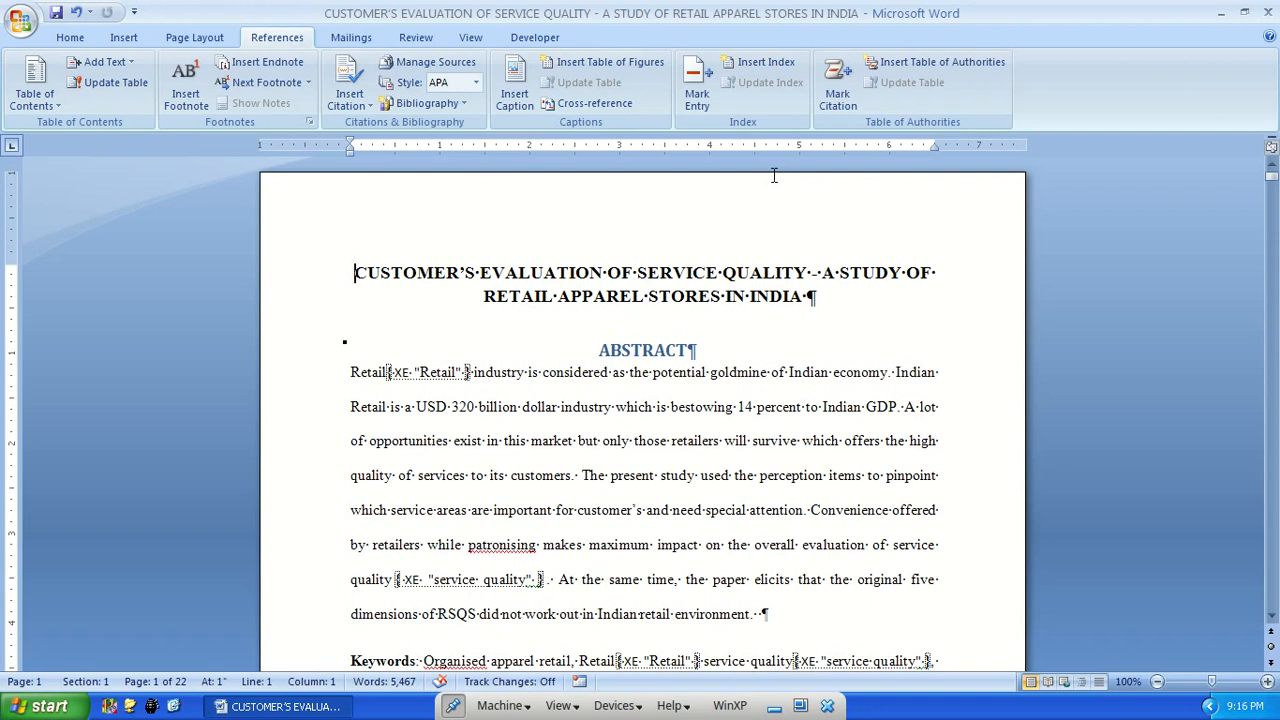
{"action": "left_click", "coordinate": [838, 100]}
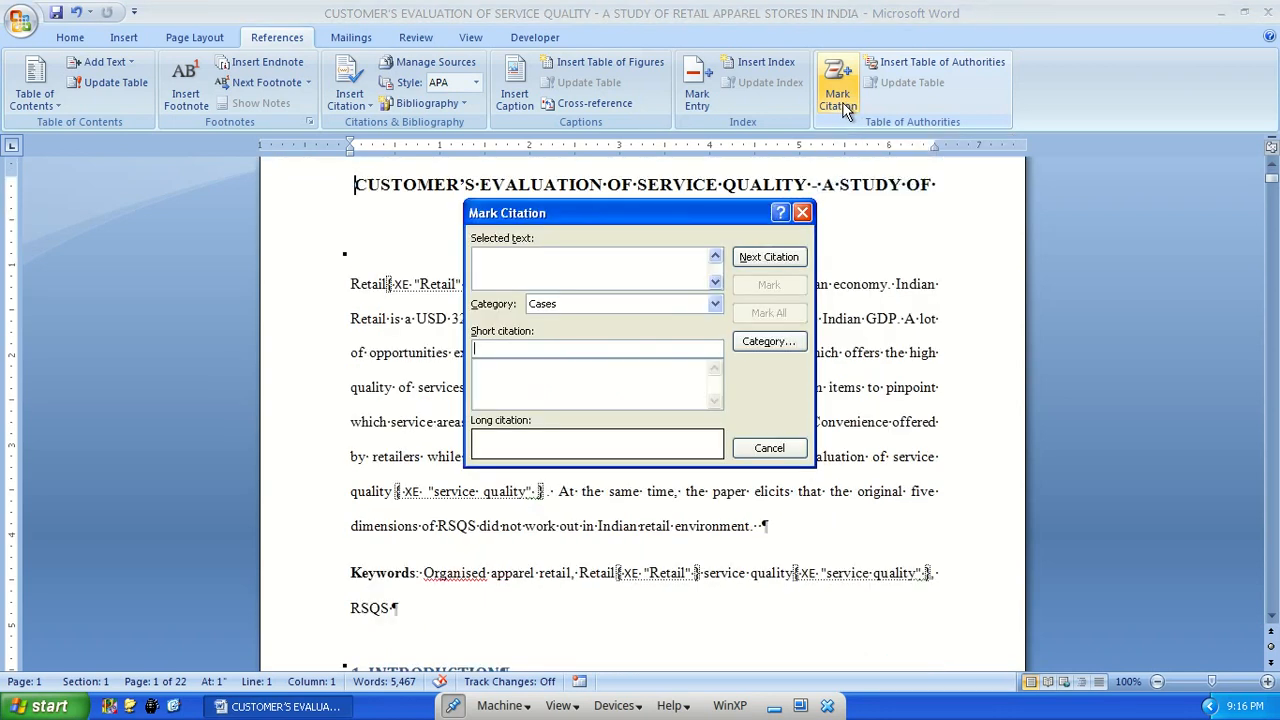
{"action": "left_click", "coordinate": [714, 305]}
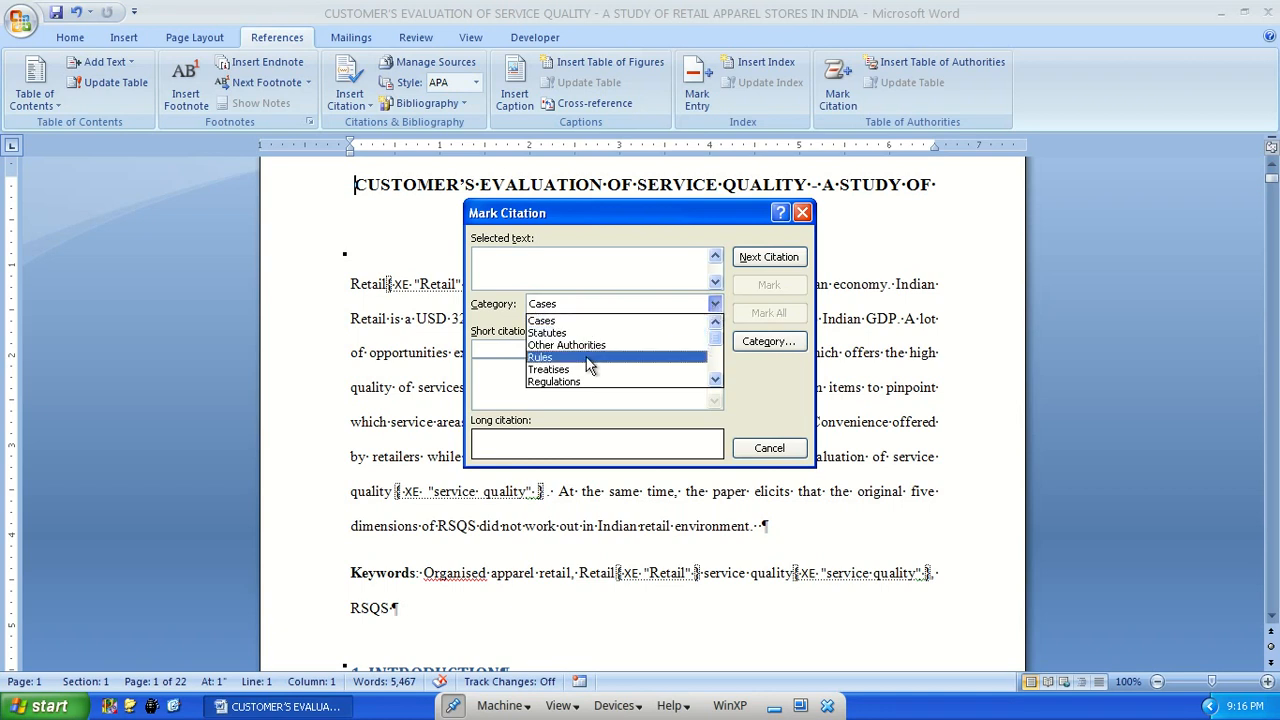
{"action": "scroll", "coordinate": [595, 362], "scroll_direction": "down", "scroll_amount": 2}
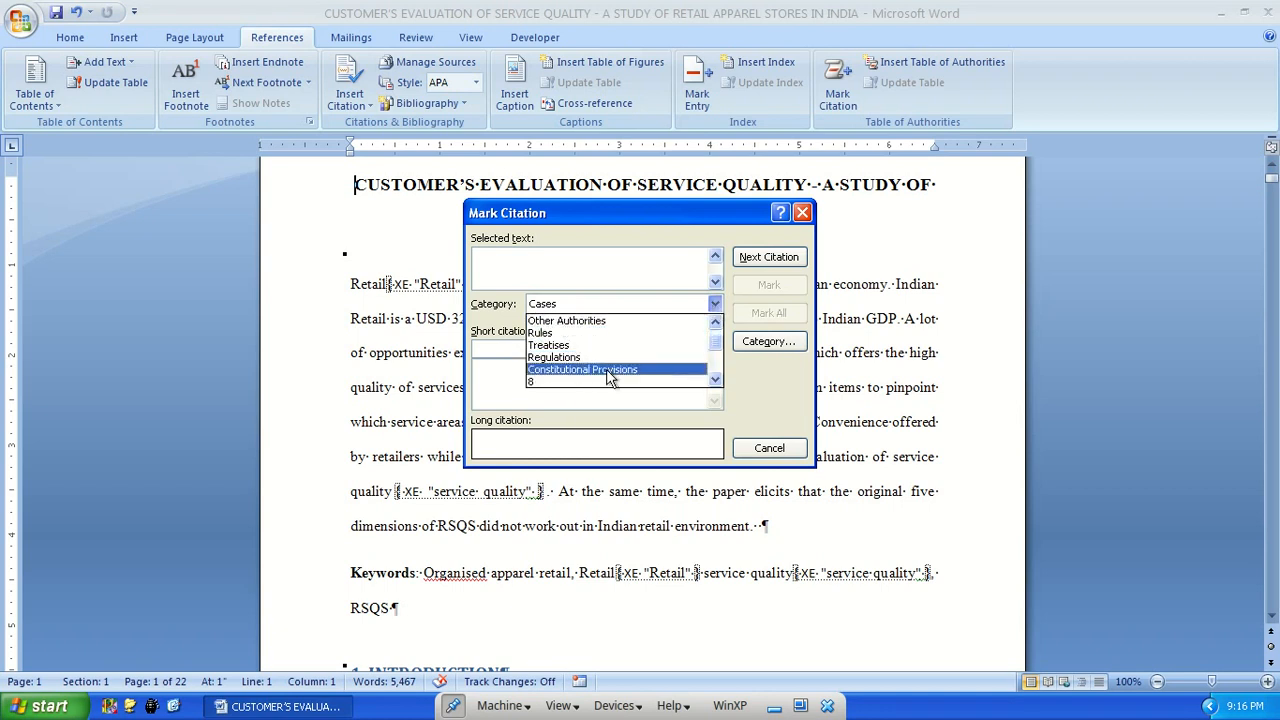
{"action": "scroll", "coordinate": [615, 374], "scroll_direction": "up", "scroll_amount": 2}
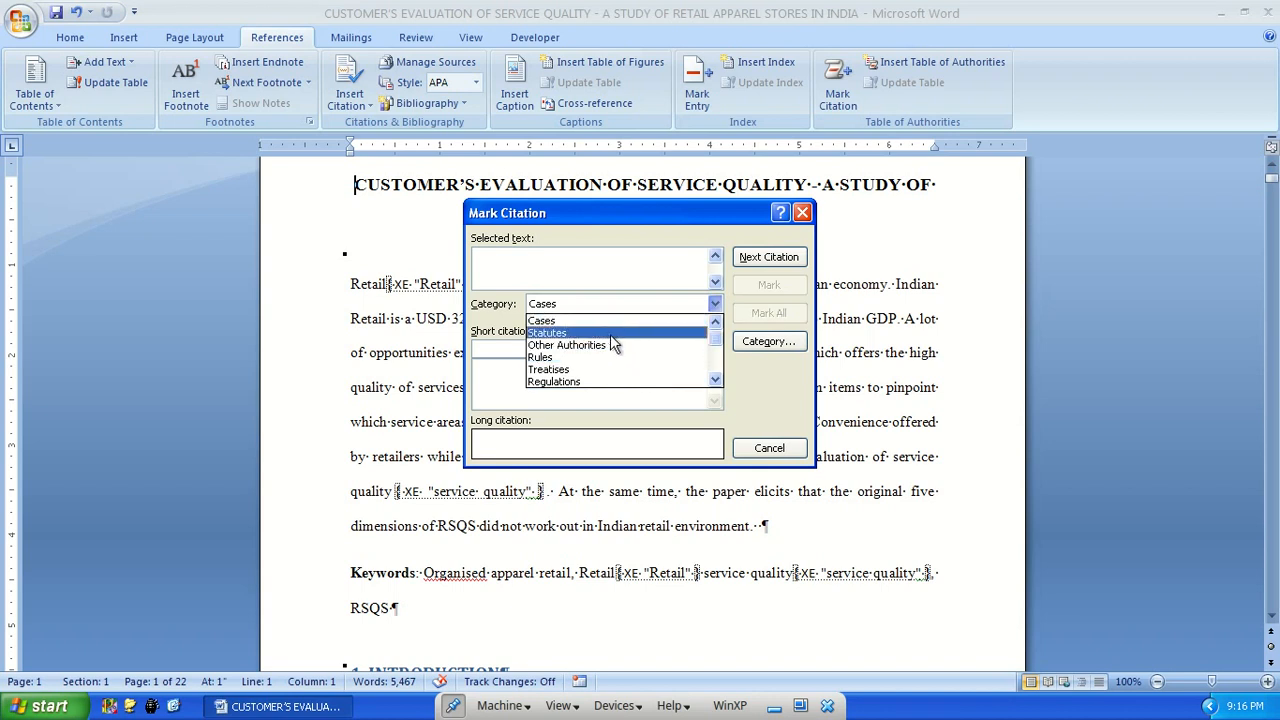
{"action": "left_click", "coordinate": [770, 449]}
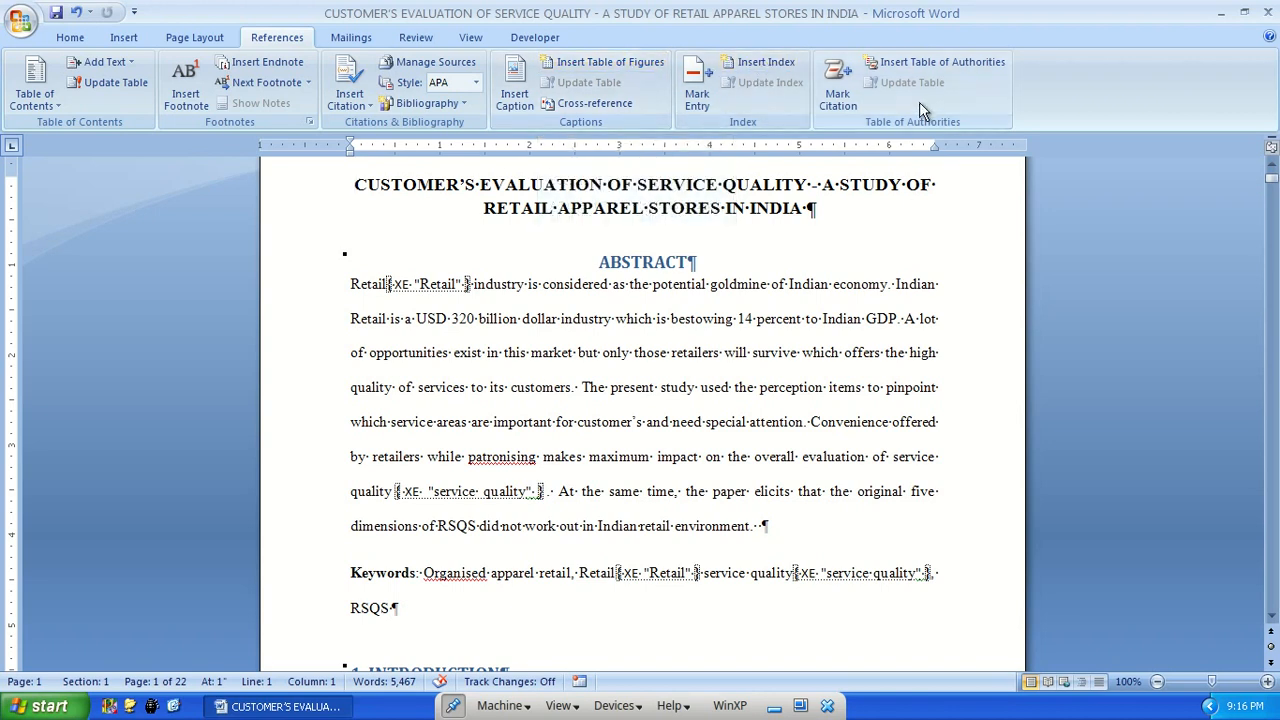
Mark all occurrences of the en.wikipedia.org Retailing_in_India link in the Introduction as citations in the Cases category
{"action": "scroll", "coordinate": [913, 104], "scroll_direction": "down", "scroll_amount": 1}
{"action": "scroll", "coordinate": [652, 352], "scroll_direction": "down", "scroll_amount": 10}
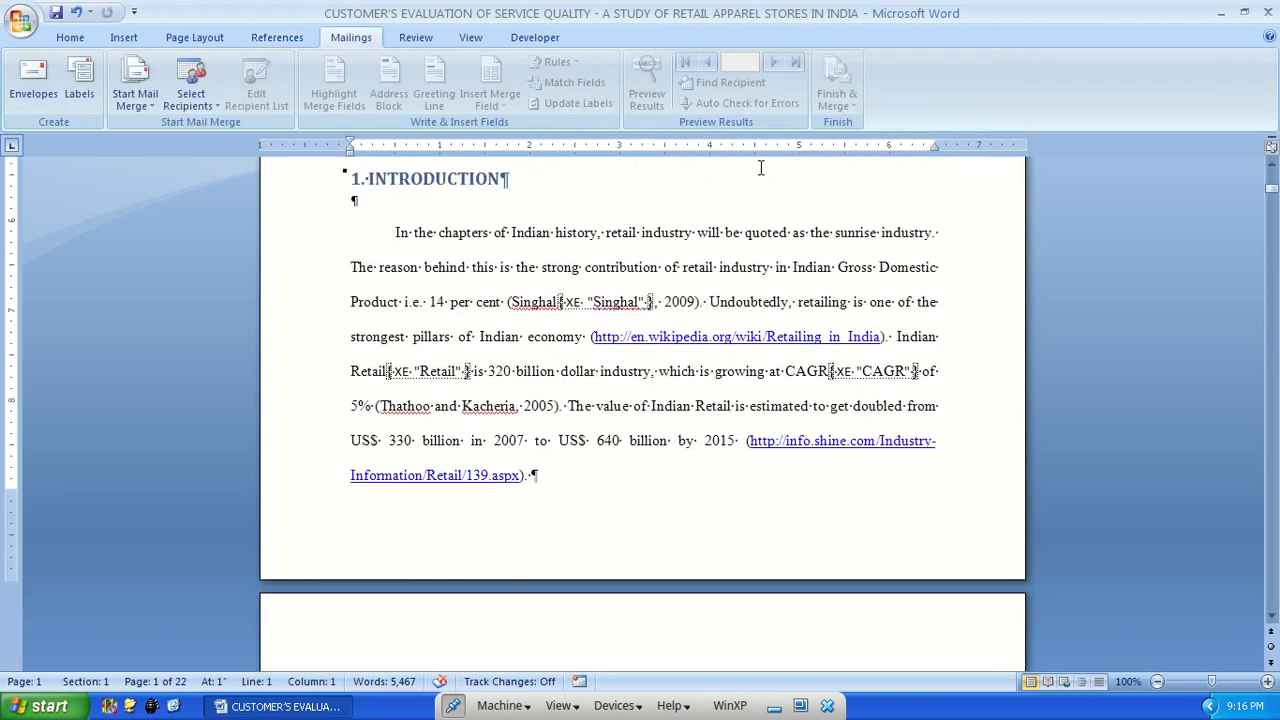
{"action": "scroll", "coordinate": [603, 352], "scroll_direction": "up", "scroll_amount": 3}
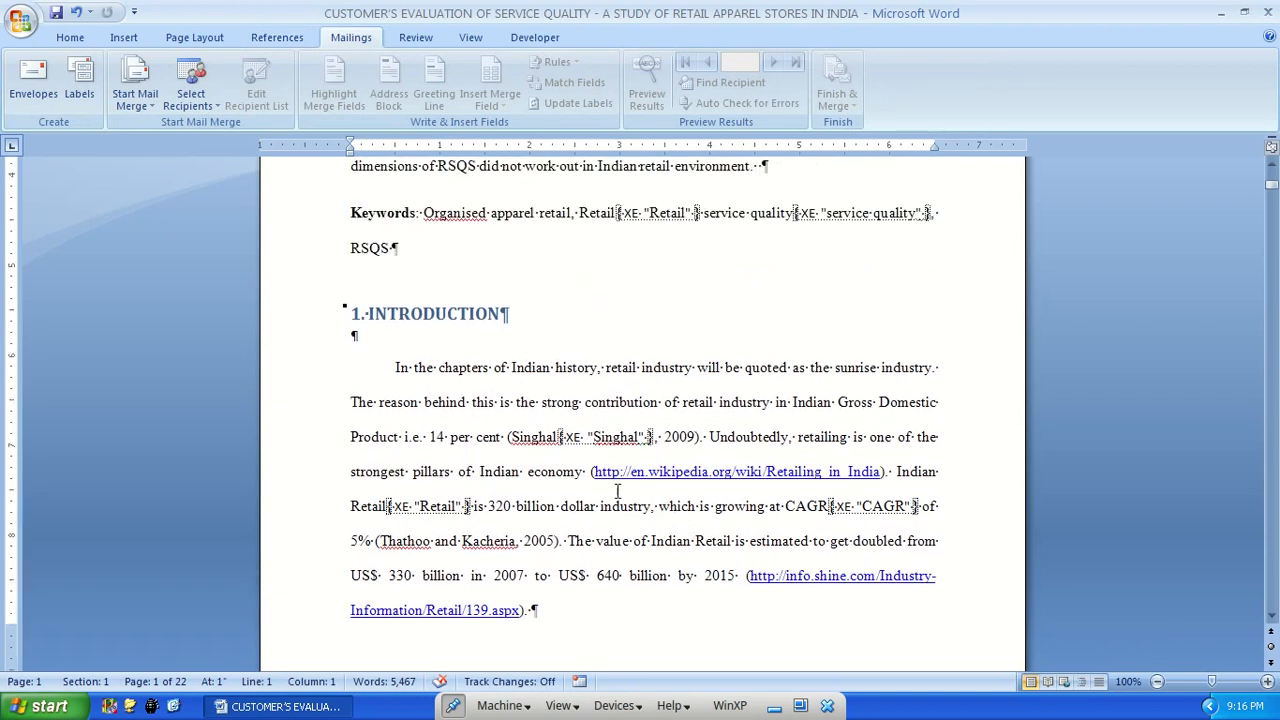
{"action": "left_click_drag", "start_coordinate": [880, 474], "coordinate": [594, 475]}
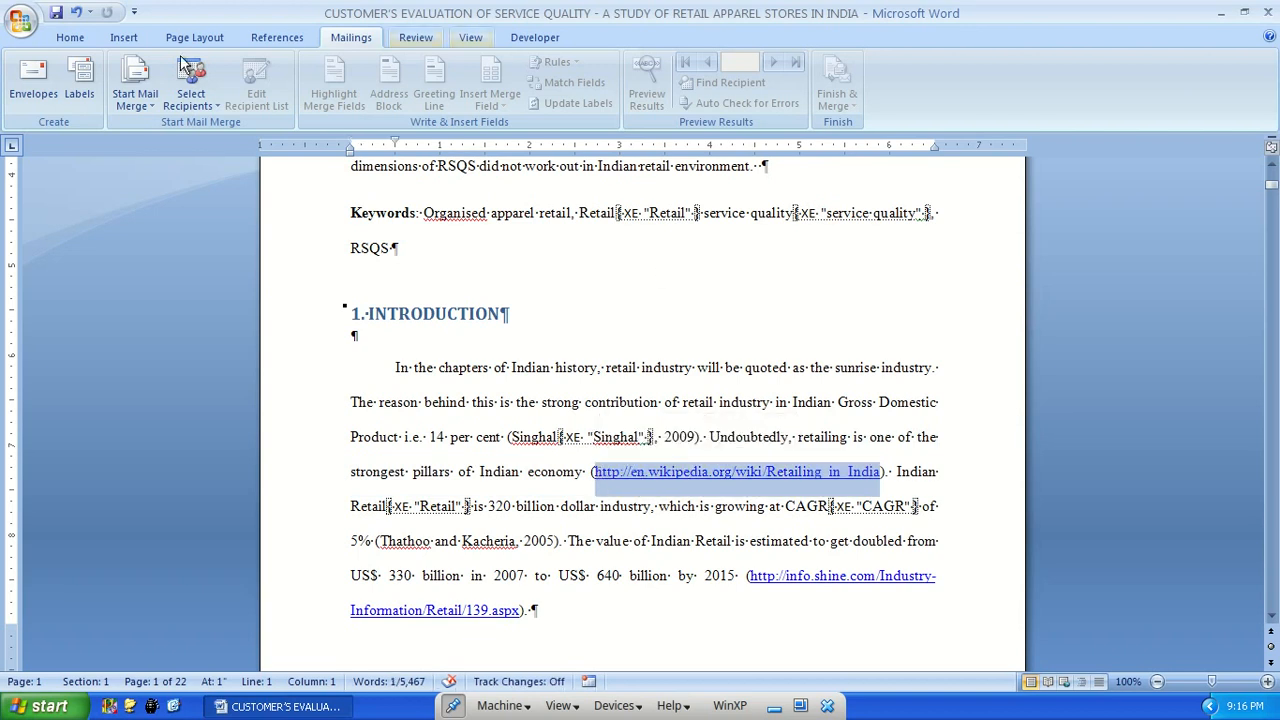
{"action": "left_click", "coordinate": [277, 37]}
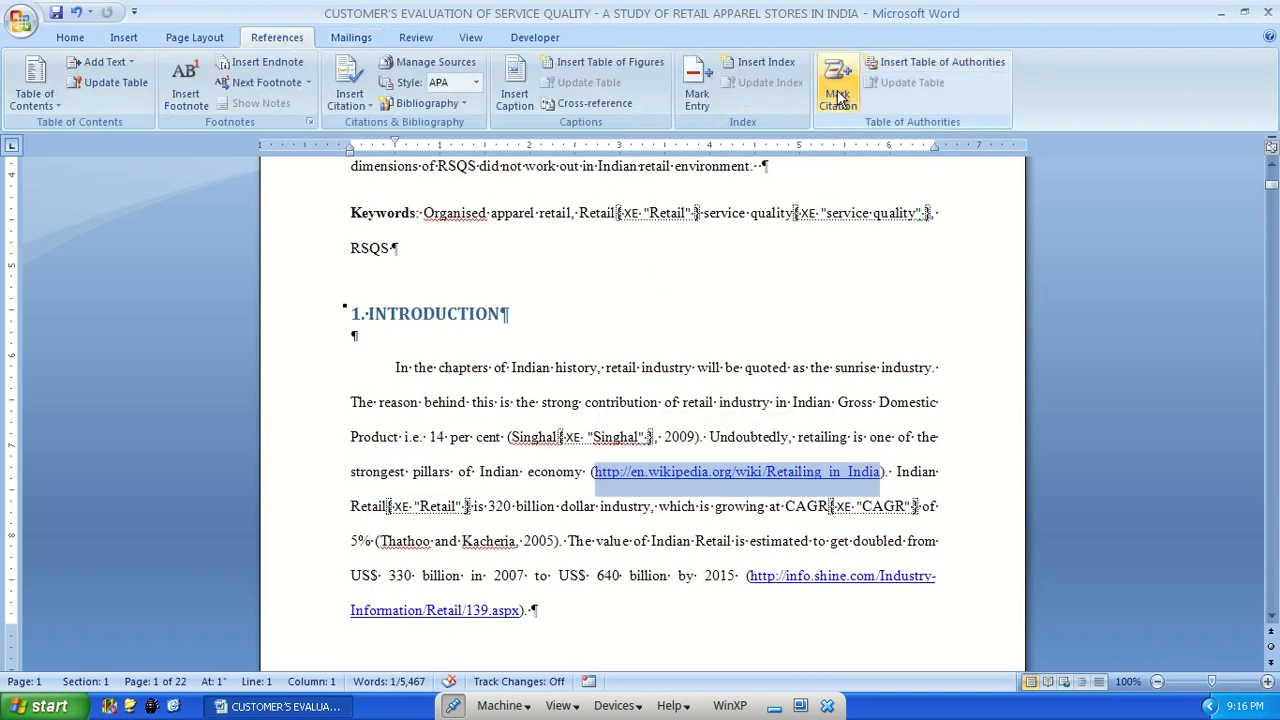
{"action": "left_click", "coordinate": [838, 94]}
{"action": "left_click_drag", "start_coordinate": [618, 213], "coordinate": [1039, 230]}
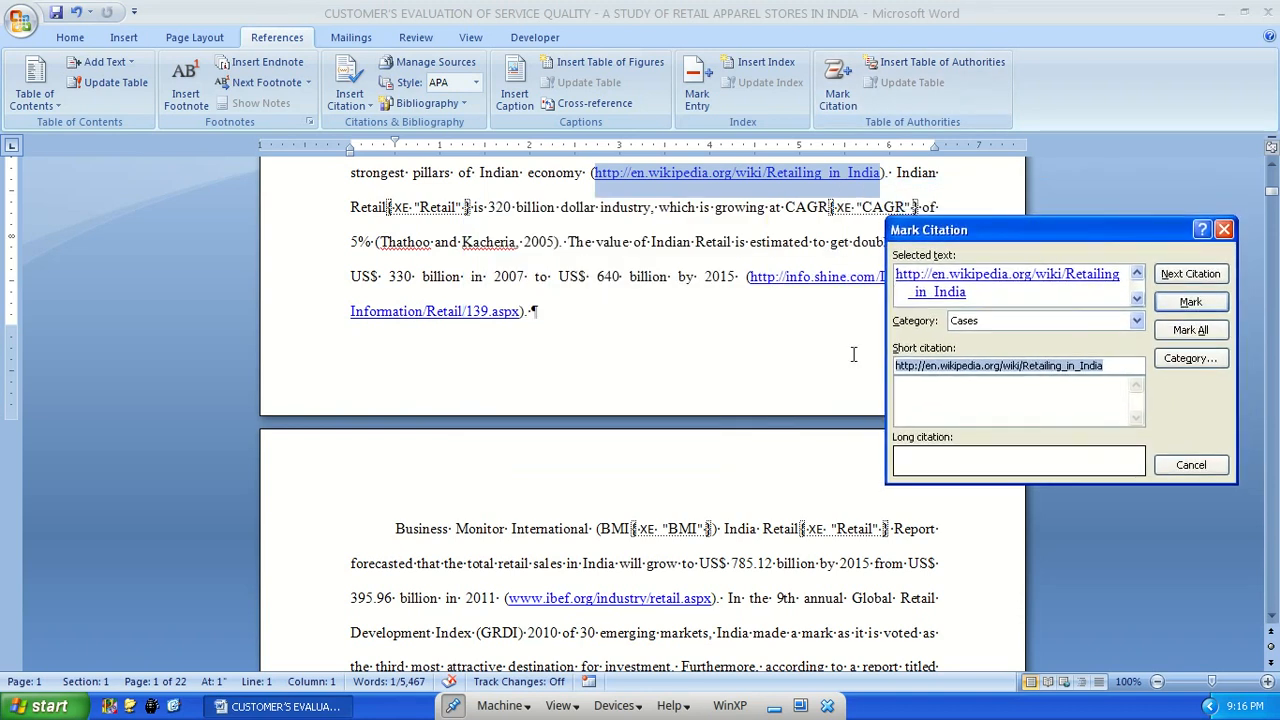
{"action": "left_click", "coordinate": [1007, 321]}
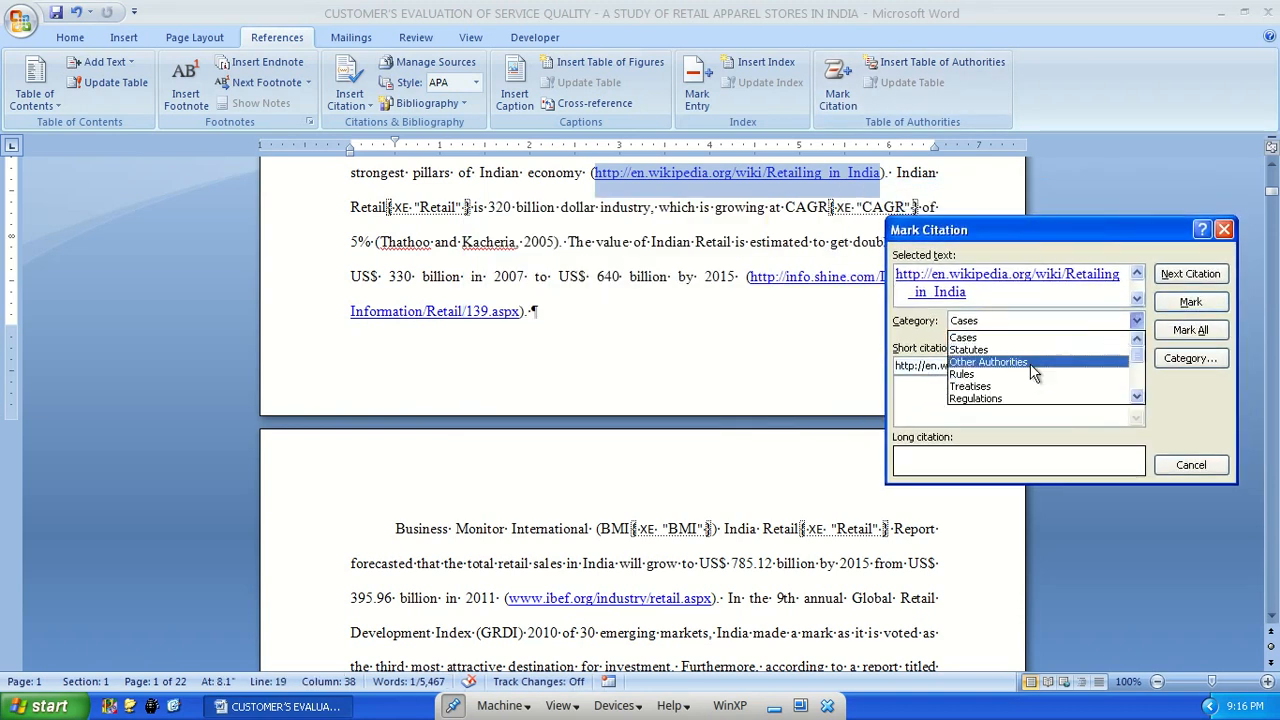
{"action": "scroll", "coordinate": [1021, 381], "scroll_direction": "up", "scroll_amount": 1}
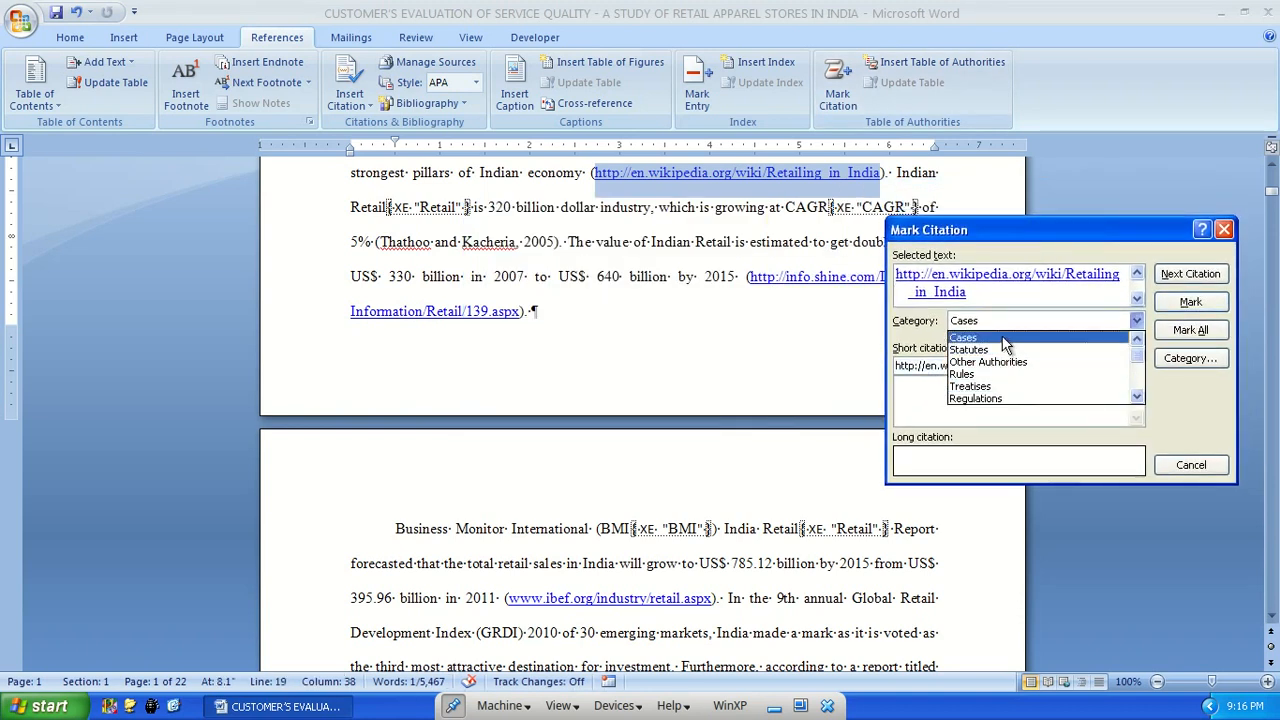
{"action": "left_click", "coordinate": [998, 337]}
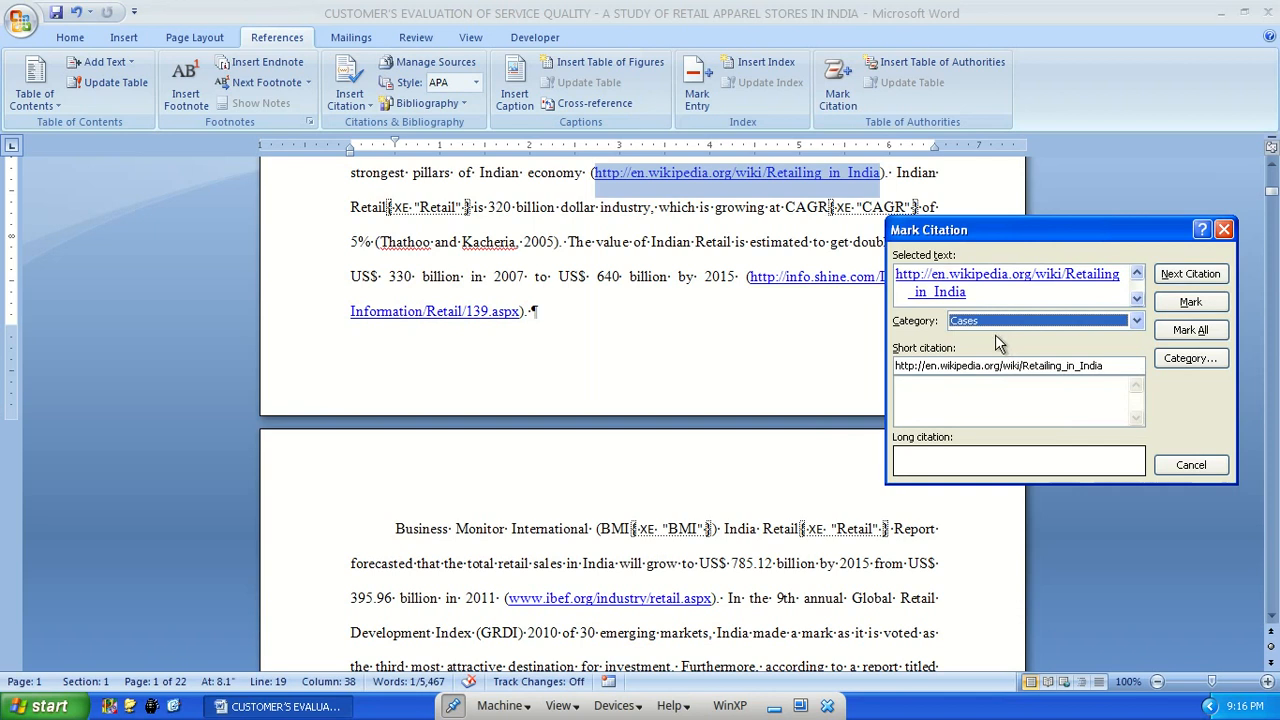
{"action": "left_click", "coordinate": [1200, 331]}
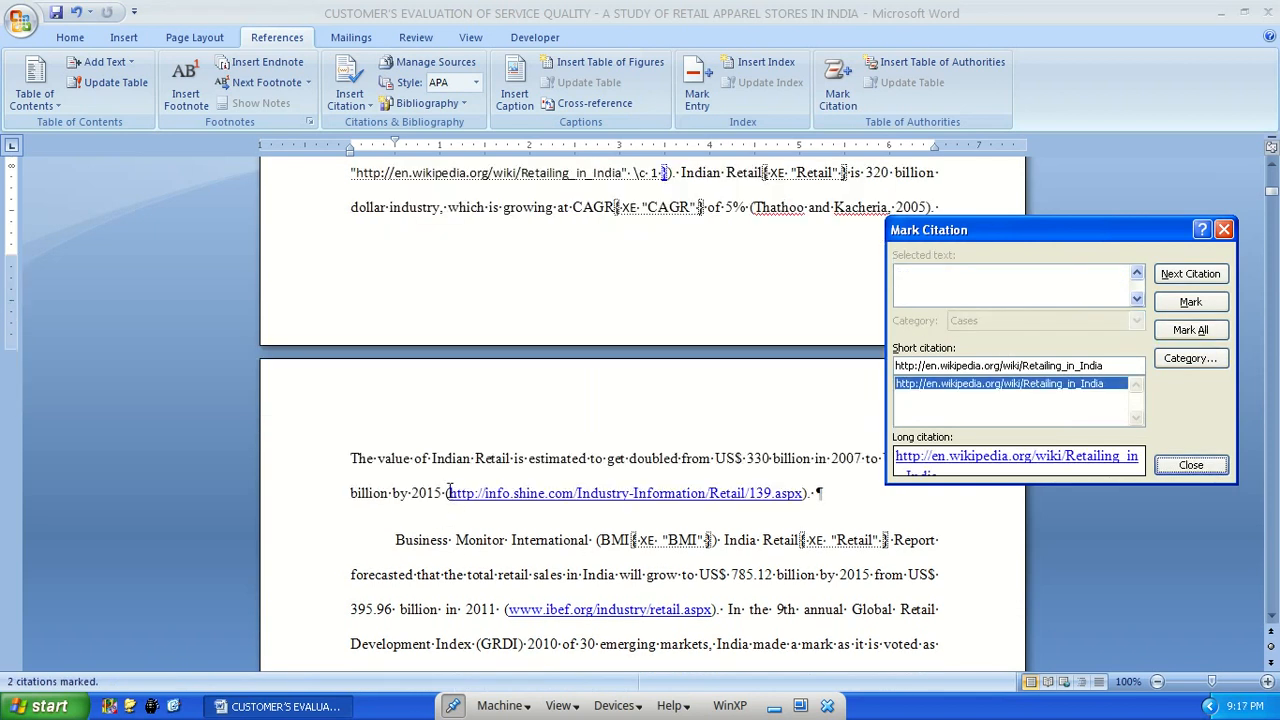
Mark all occurrences of the info.shine.com Industry-Information/Retail/139.aspx link as citations in the Cases category
{"action": "left_click", "coordinate": [666, 493]}
{"action": "left_click_drag", "start_coordinate": [803, 493], "coordinate": [452, 487]}
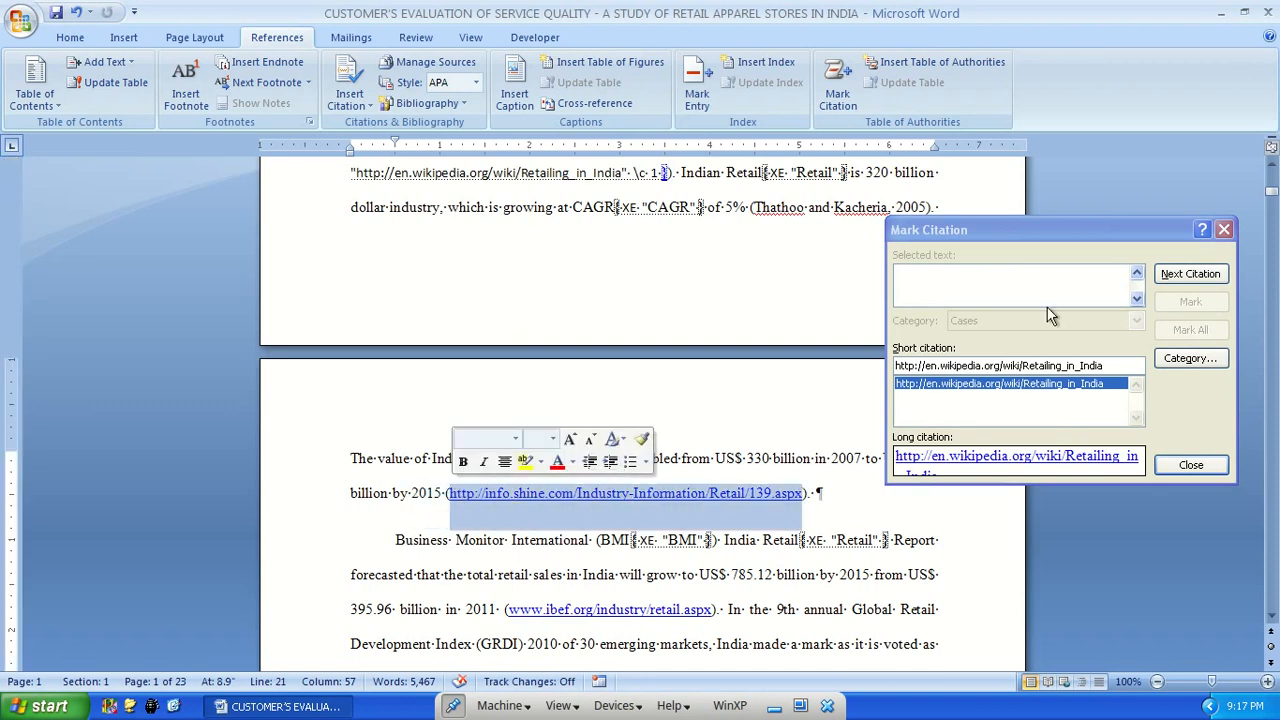
{"action": "left_click", "coordinate": [1028, 226]}
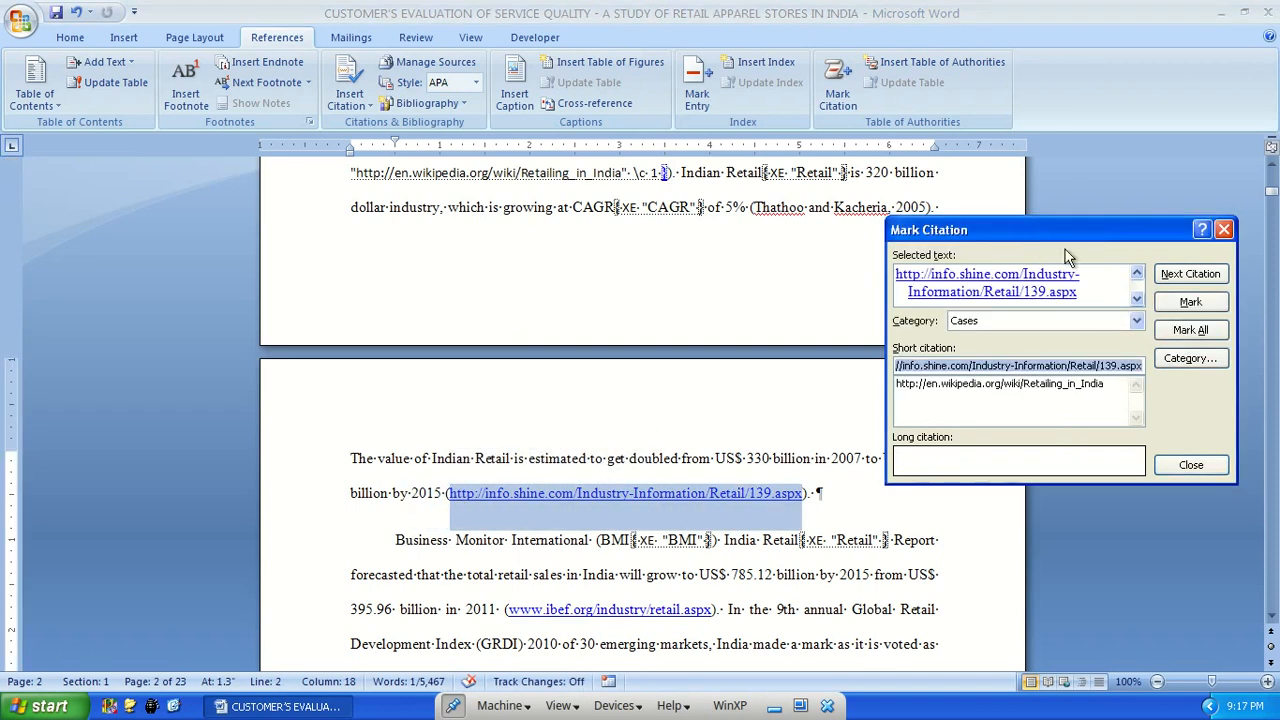
{"action": "left_click", "coordinate": [1190, 329]}
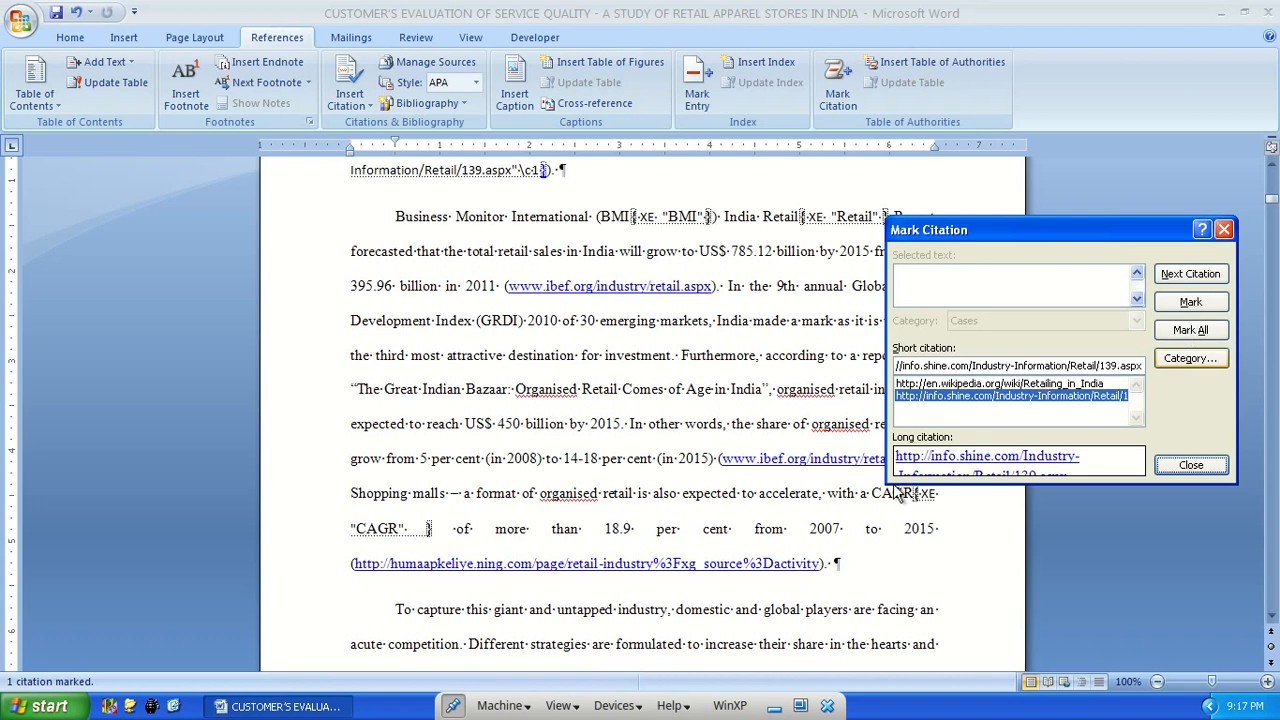
Mark all occurrences of the humaapkeliye.ning.com retail-industry link on page 2 as Cases citations and finish marking citations
{"action": "left_click", "coordinate": [355, 565]}
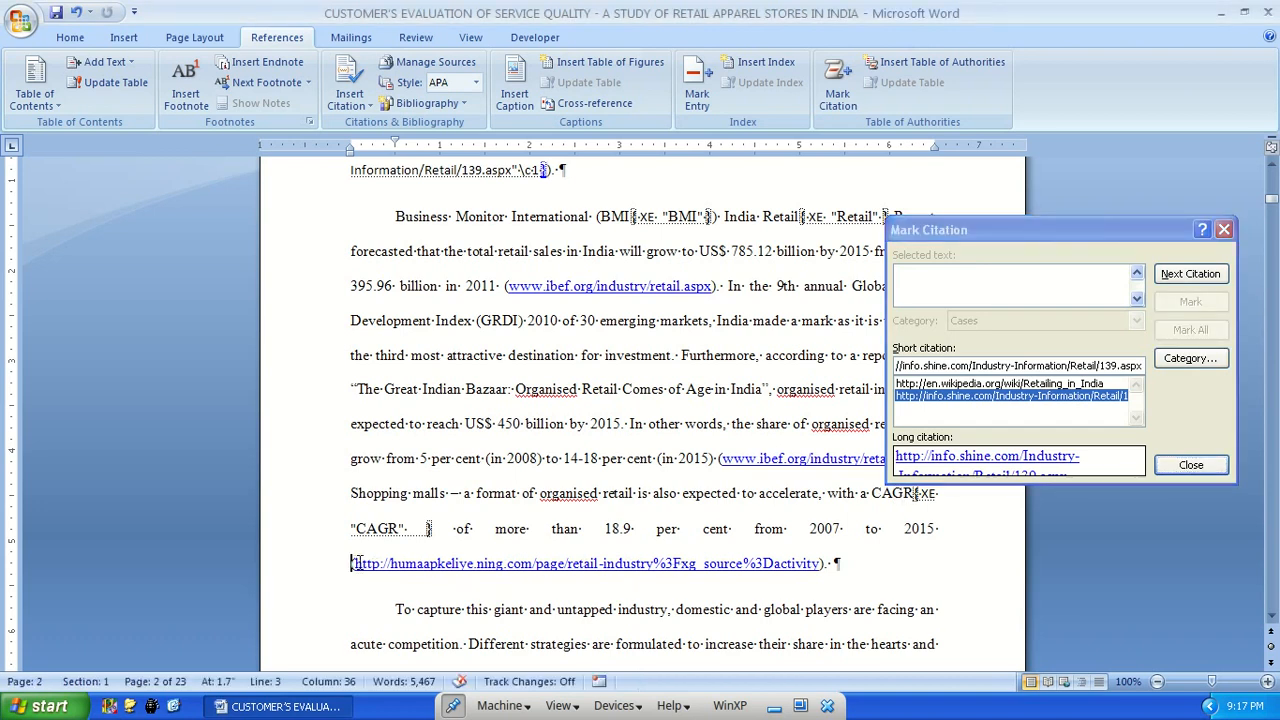
{"action": "left_click_drag", "start_coordinate": [355, 563], "coordinate": [815, 566]}
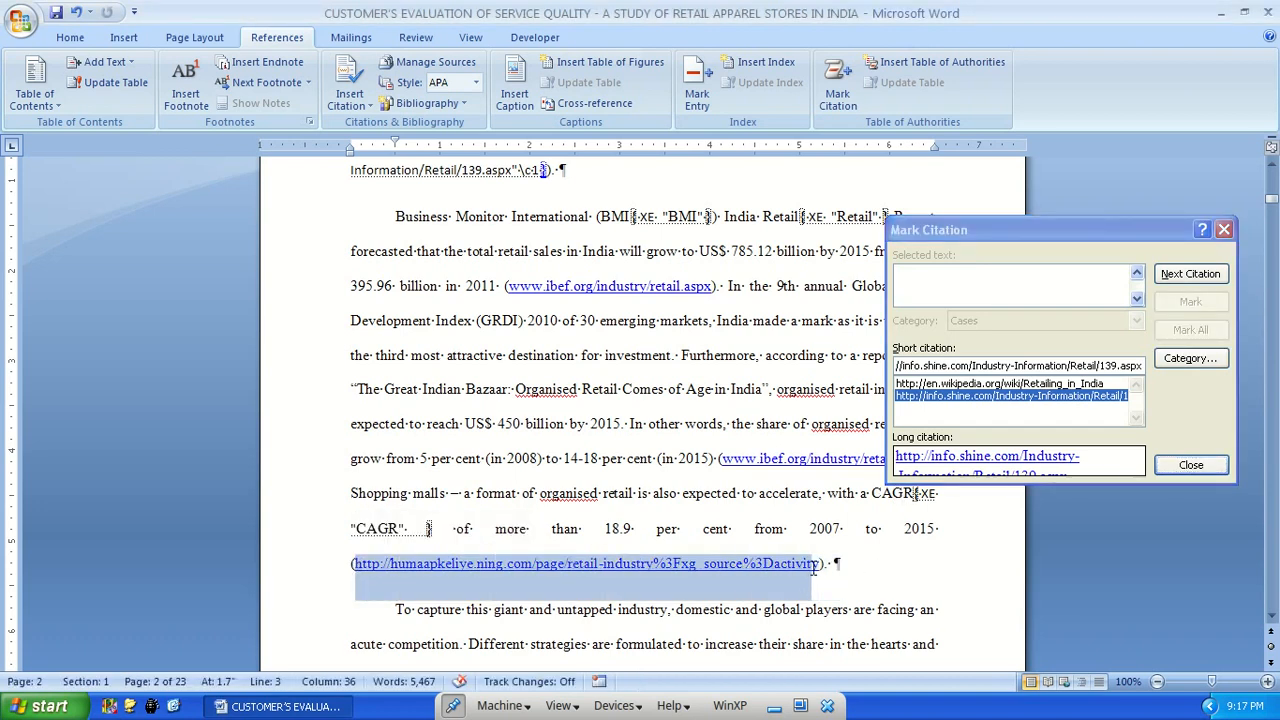
{"action": "left_click", "coordinate": [1022, 238]}
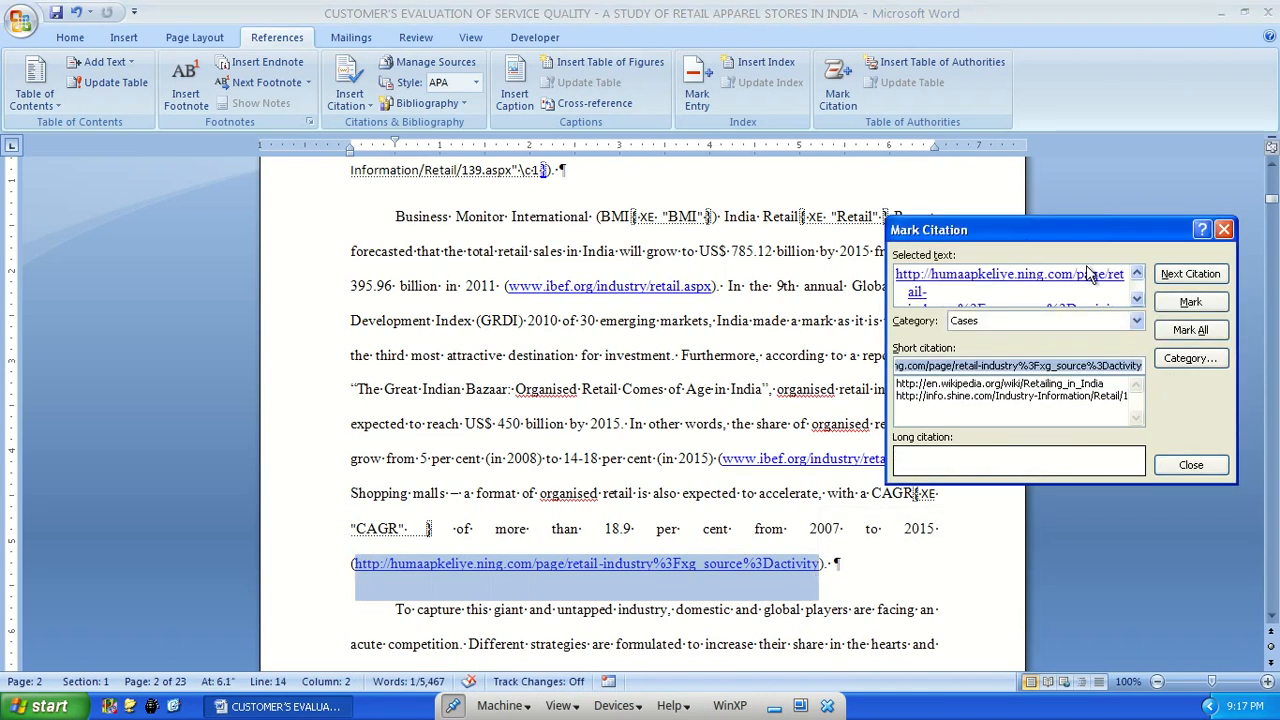
{"action": "left_click", "coordinate": [1213, 335]}
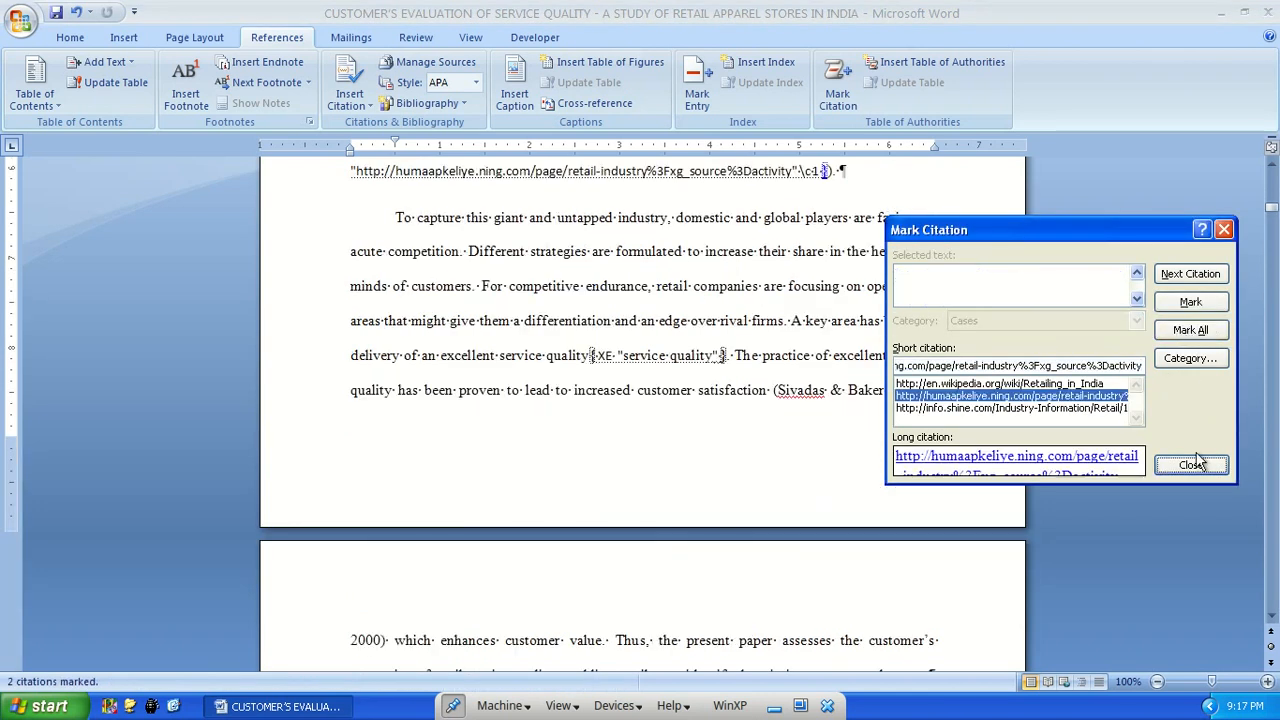
{"action": "left_click", "coordinate": [1189, 464]}
Start a new page at the end of the document, after the index
{"action": "key", "text": "ctrl+End"}
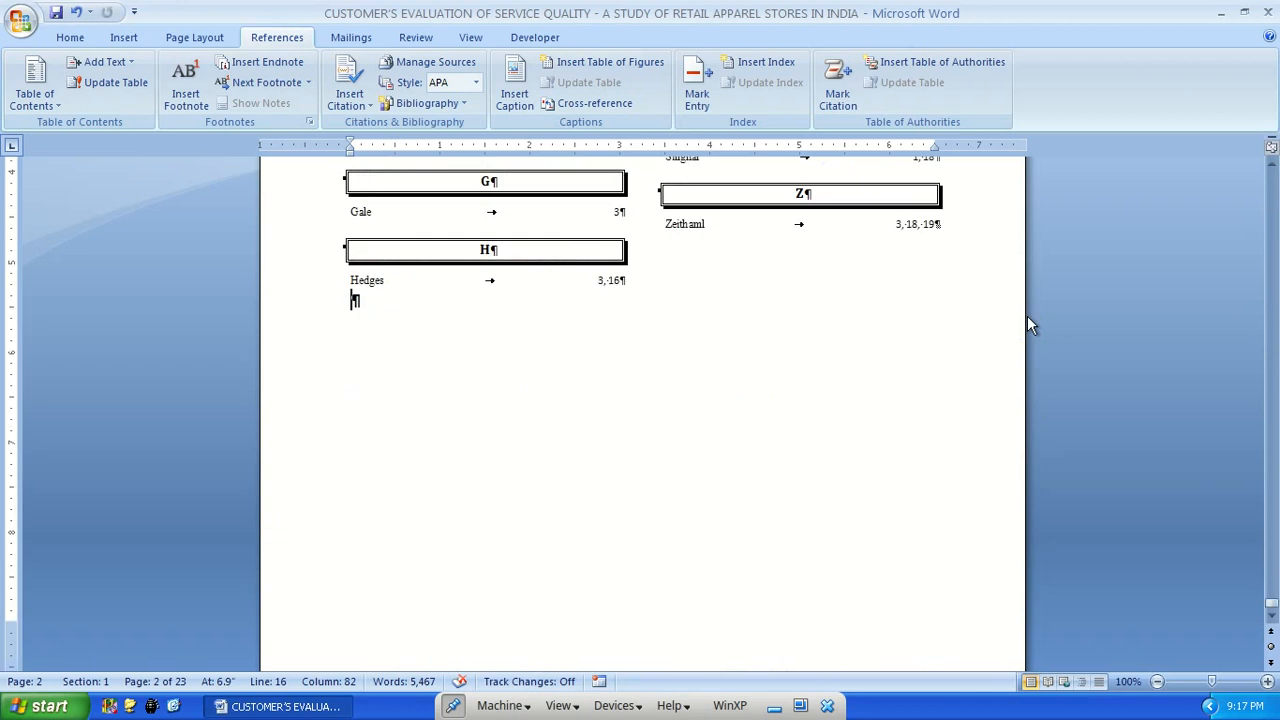
{"action": "key", "text": "ctrl+Return"}
{"action": "scroll", "coordinate": [871, 423], "scroll_direction": "down", "scroll_amount": 5}
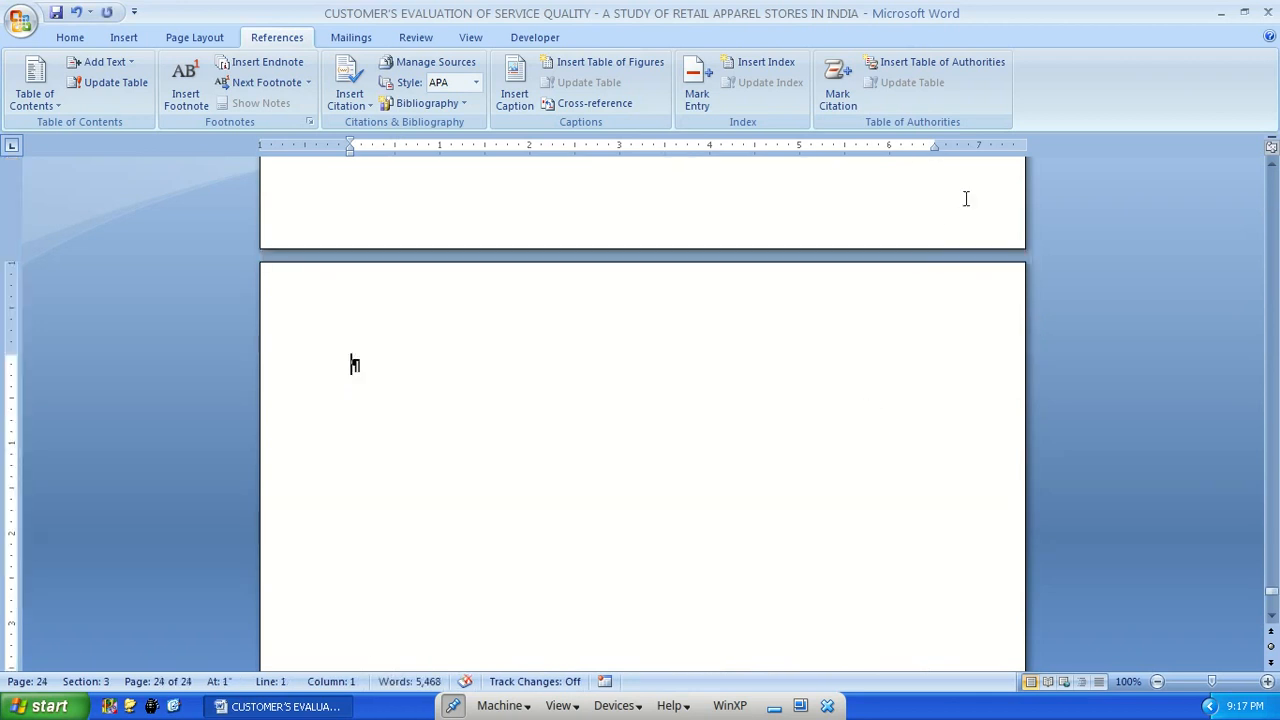
Insert a table of authorities on the new last page for the Cases category in the Classic format
{"action": "left_click", "coordinate": [966, 66]}
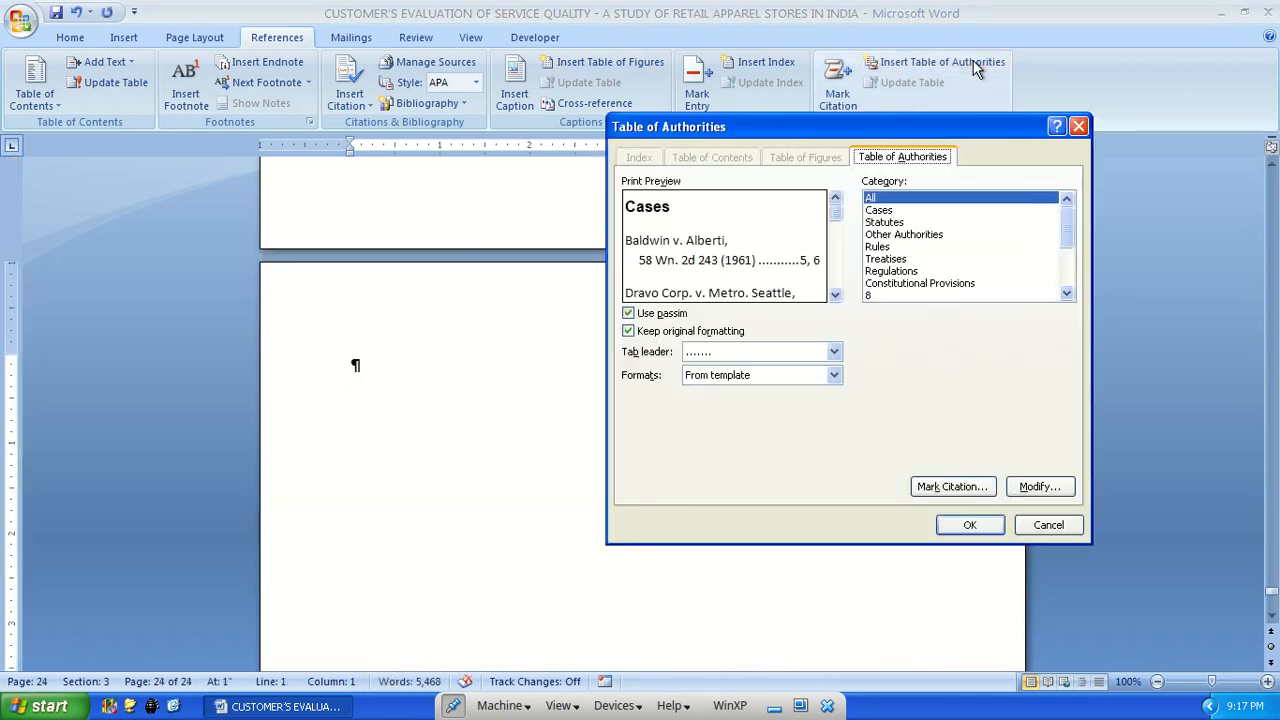
{"action": "left_click", "coordinate": [759, 374]}
{"action": "left_click", "coordinate": [897, 208]}
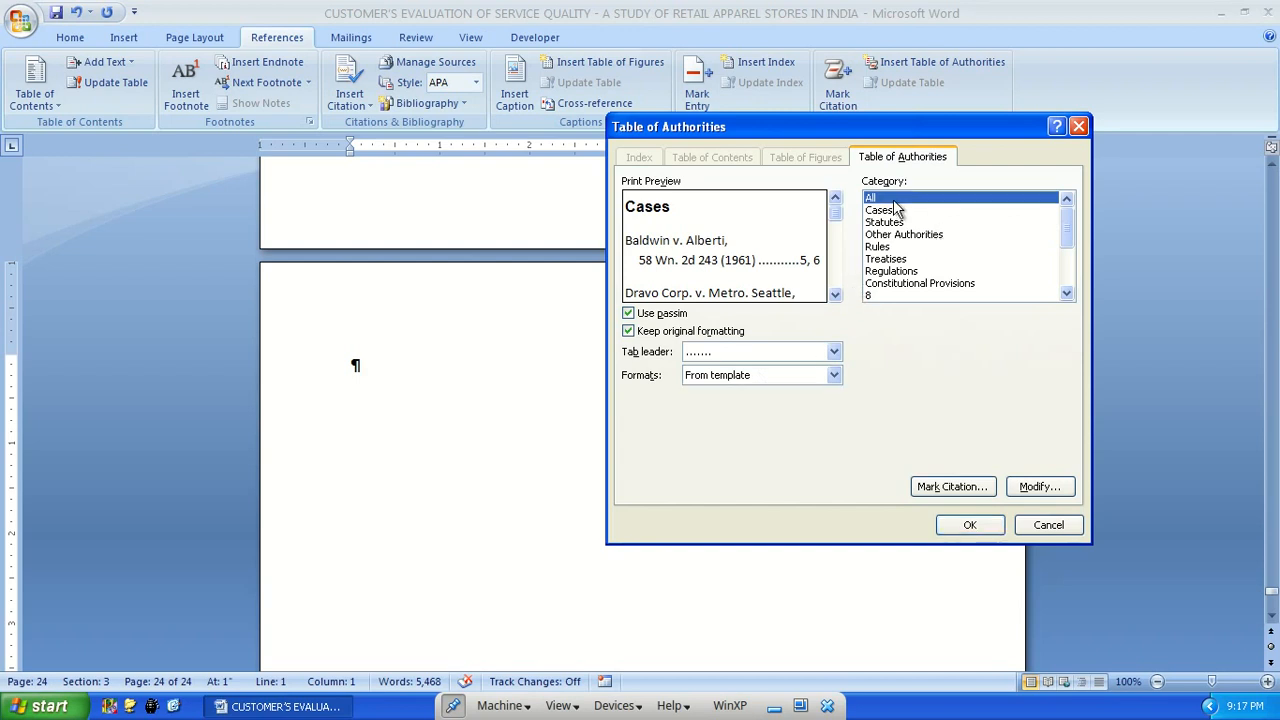
{"action": "left_click", "coordinate": [897, 210]}
{"action": "left_click", "coordinate": [902, 223]}
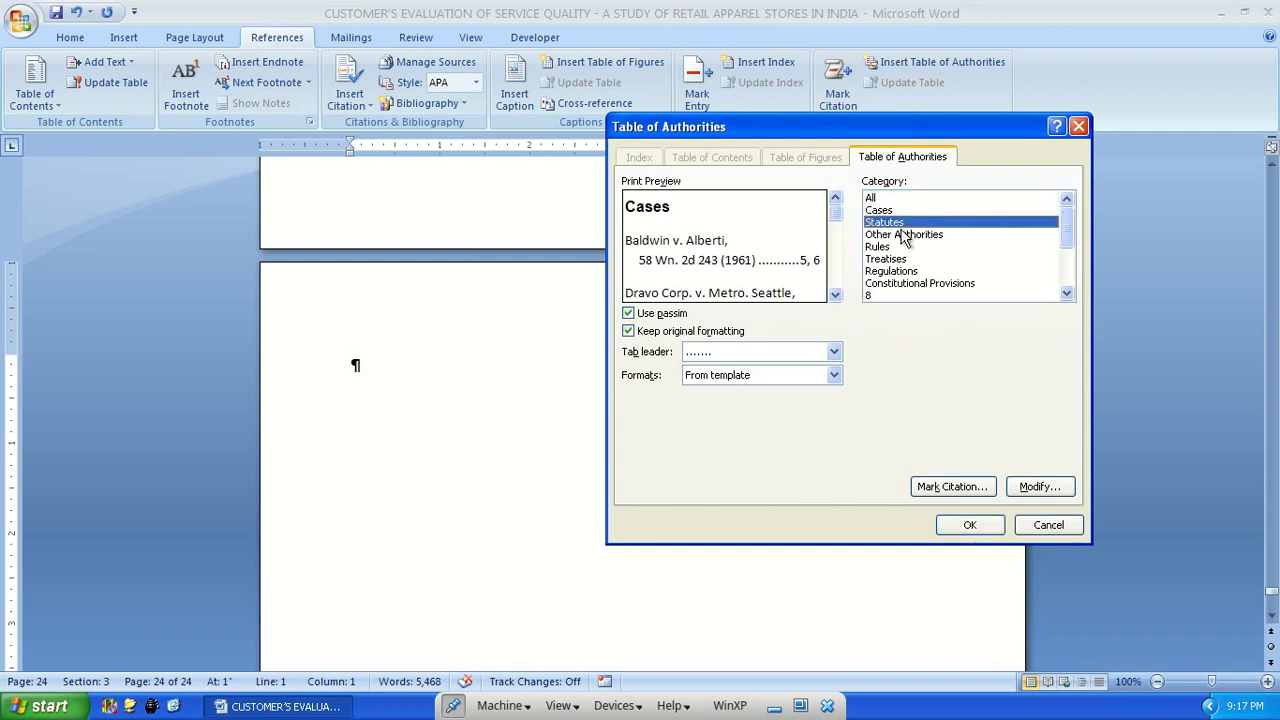
{"action": "left_click", "coordinate": [890, 211]}
{"action": "left_click", "coordinate": [730, 381]}
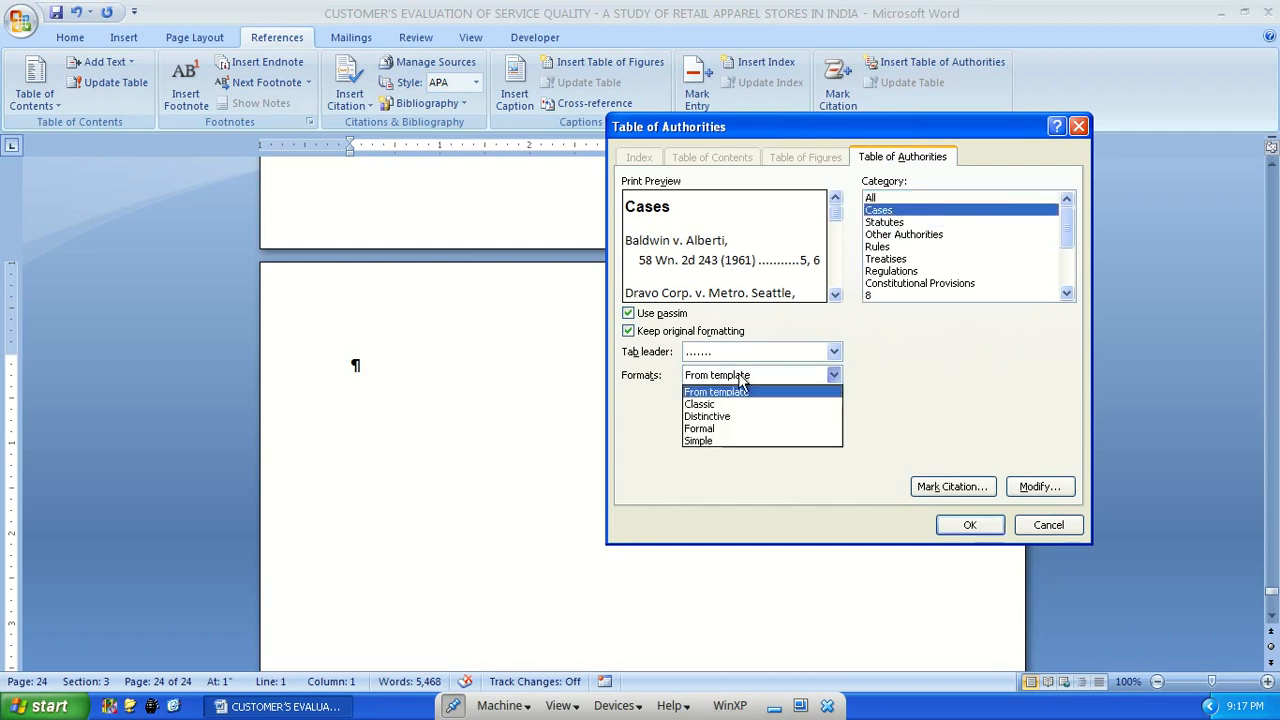
{"action": "left_click", "coordinate": [738, 402]}
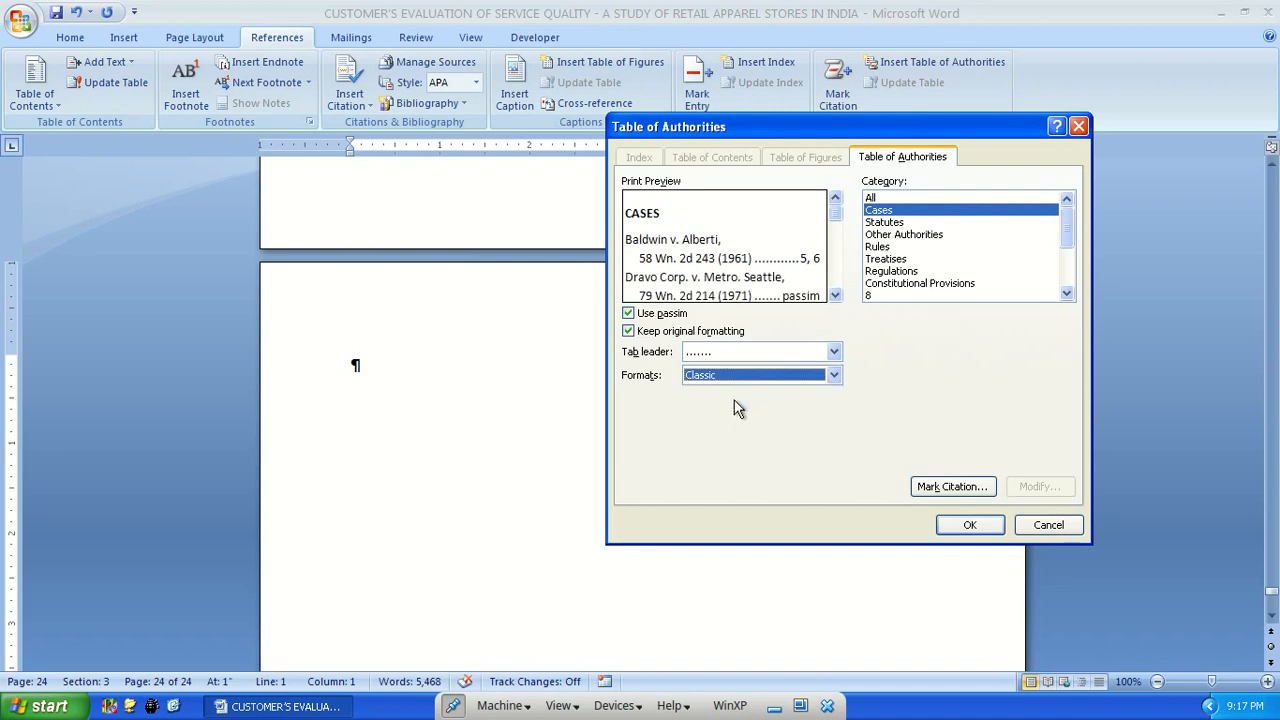
{"action": "left_click", "coordinate": [968, 525]}
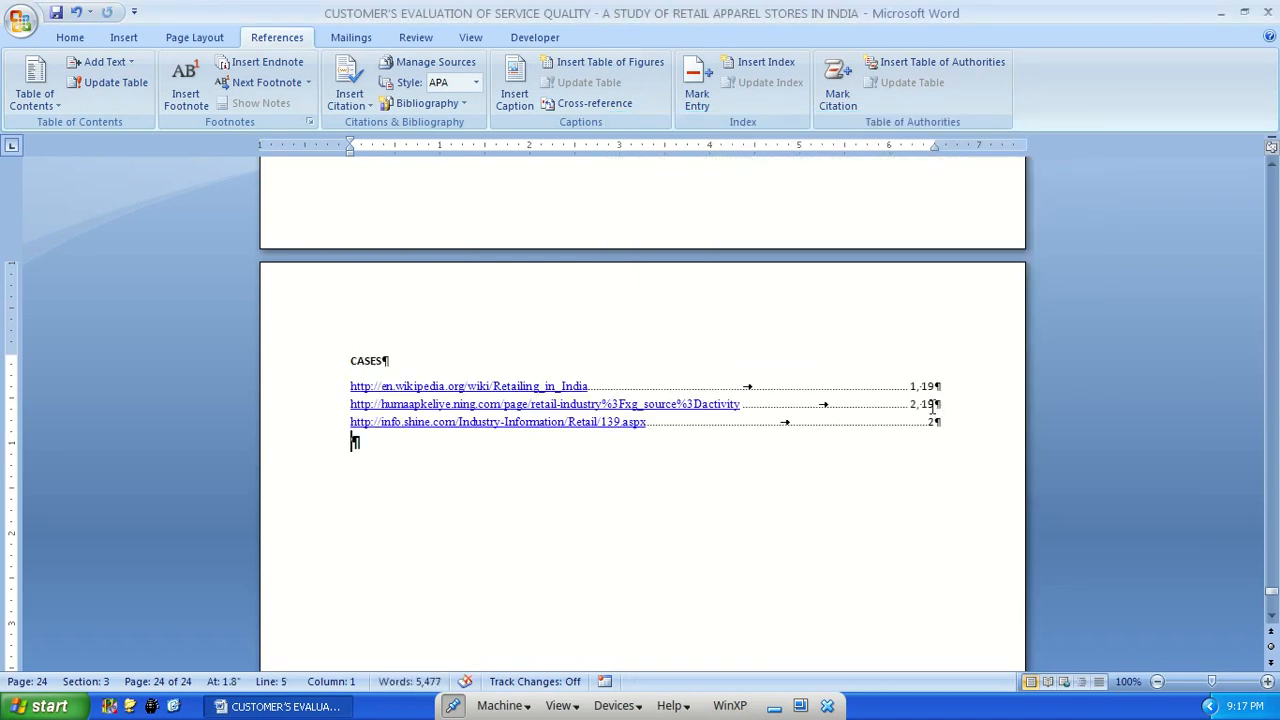
Examine the marked Wikipedia citation in the Introduction, the citation category choices and the inserted table of authorities
{"action": "key", "text": "ctrl+Home"}
{"action": "scroll", "coordinate": [805, 360], "scroll_direction": "down", "scroll_amount": 6}
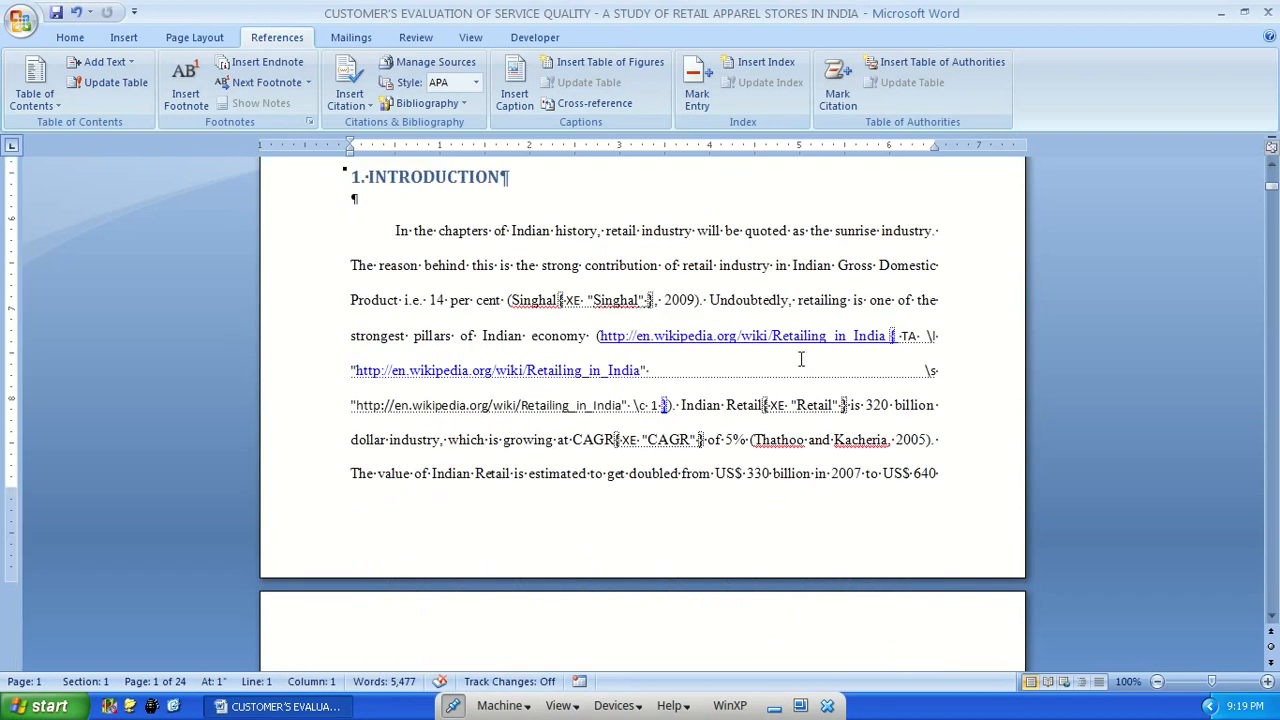
{"action": "key", "text": "ctrl+End"}
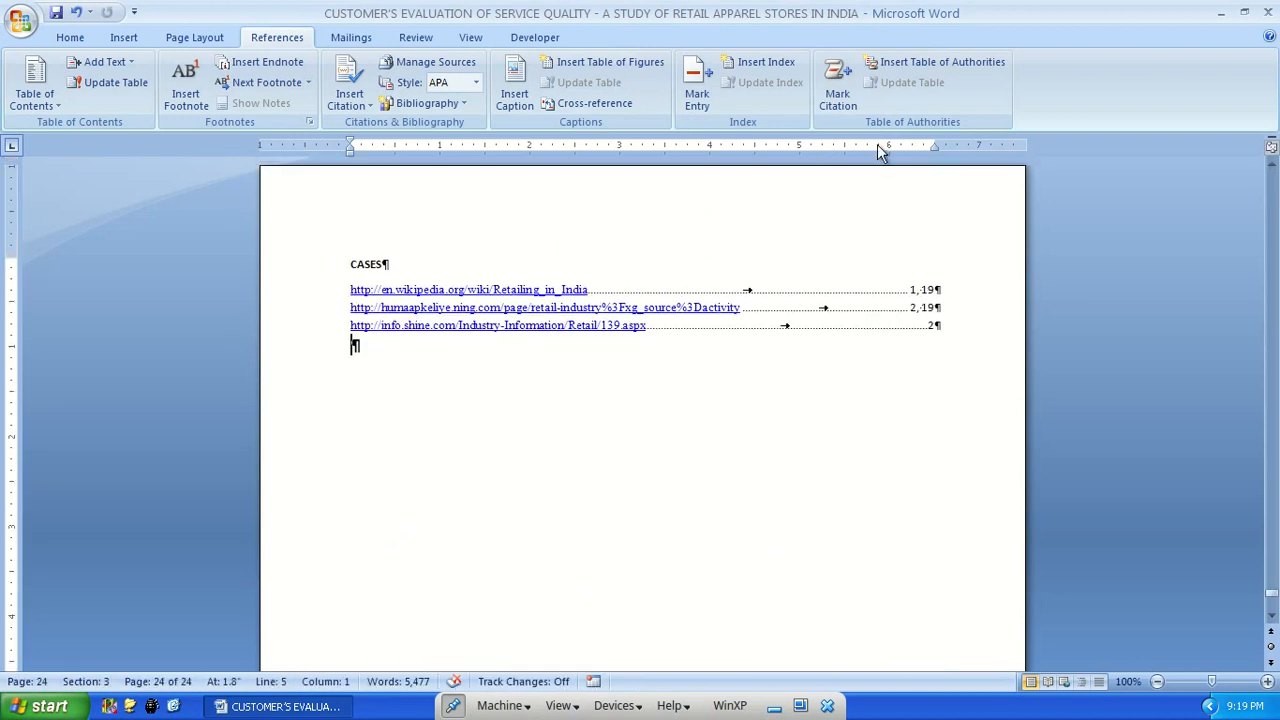
{"action": "left_click", "coordinate": [838, 95]}
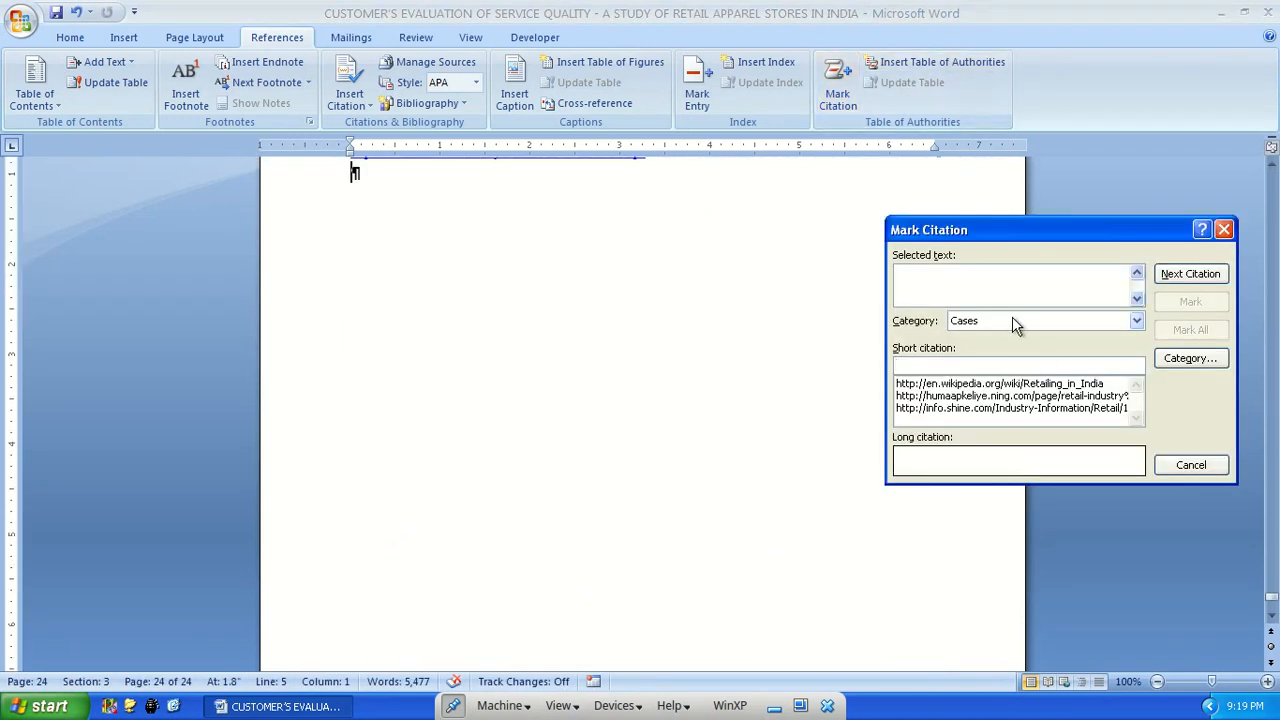
{"action": "left_click", "coordinate": [1019, 324]}
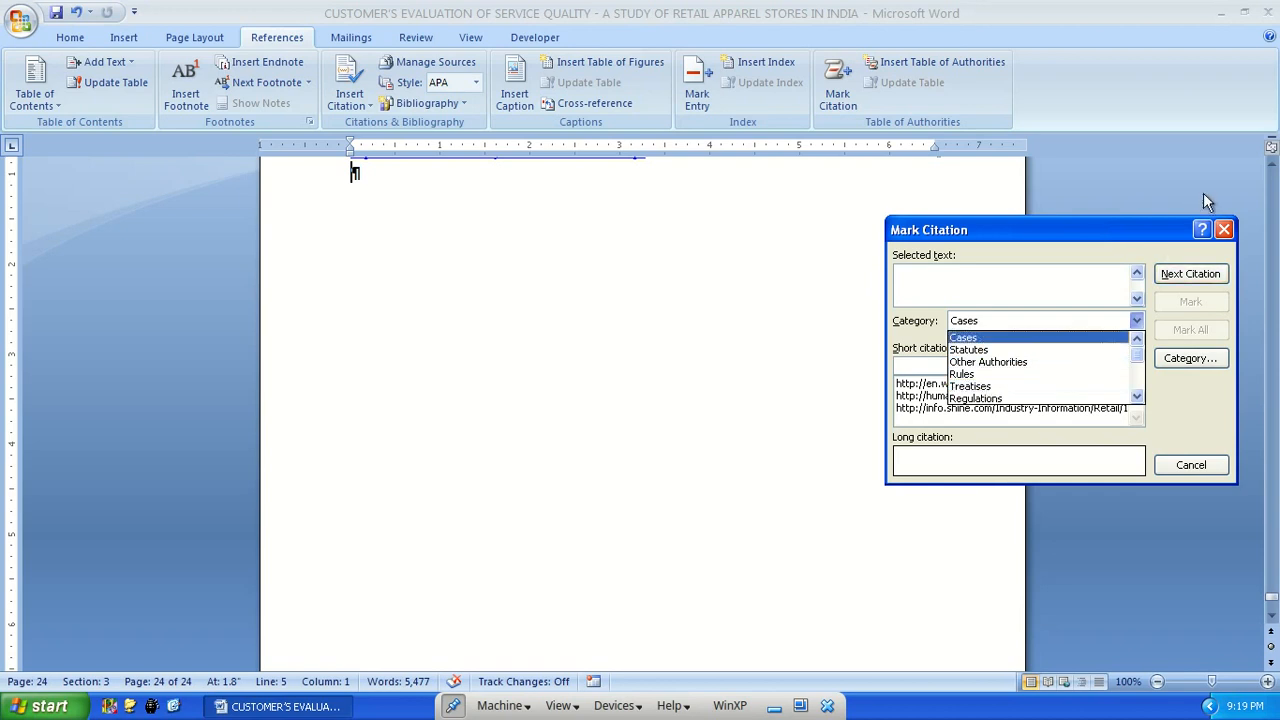
{"action": "left_click", "coordinate": [1228, 244]}
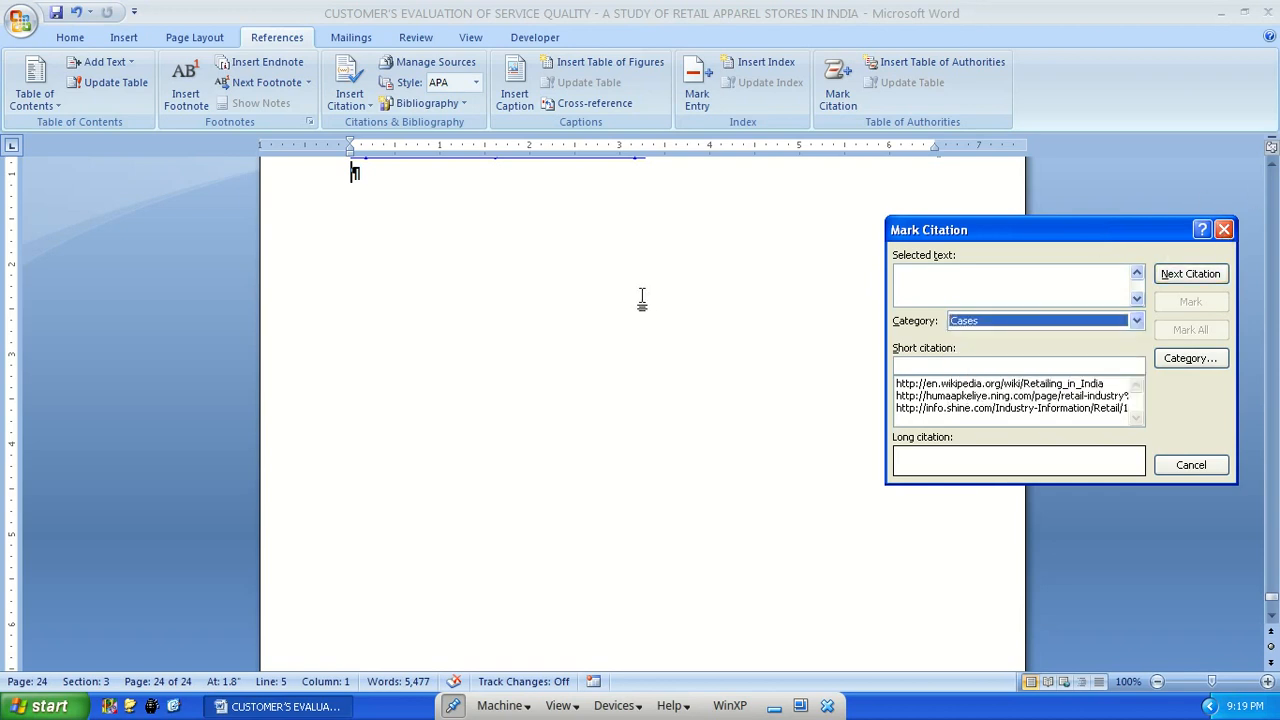
{"action": "left_click", "coordinate": [1224, 230]}
{"action": "scroll", "coordinate": [491, 434], "scroll_direction": "up", "scroll_amount": 7}
{"action": "scroll", "coordinate": [500, 500], "scroll_direction": "down", "scroll_amount": 2}
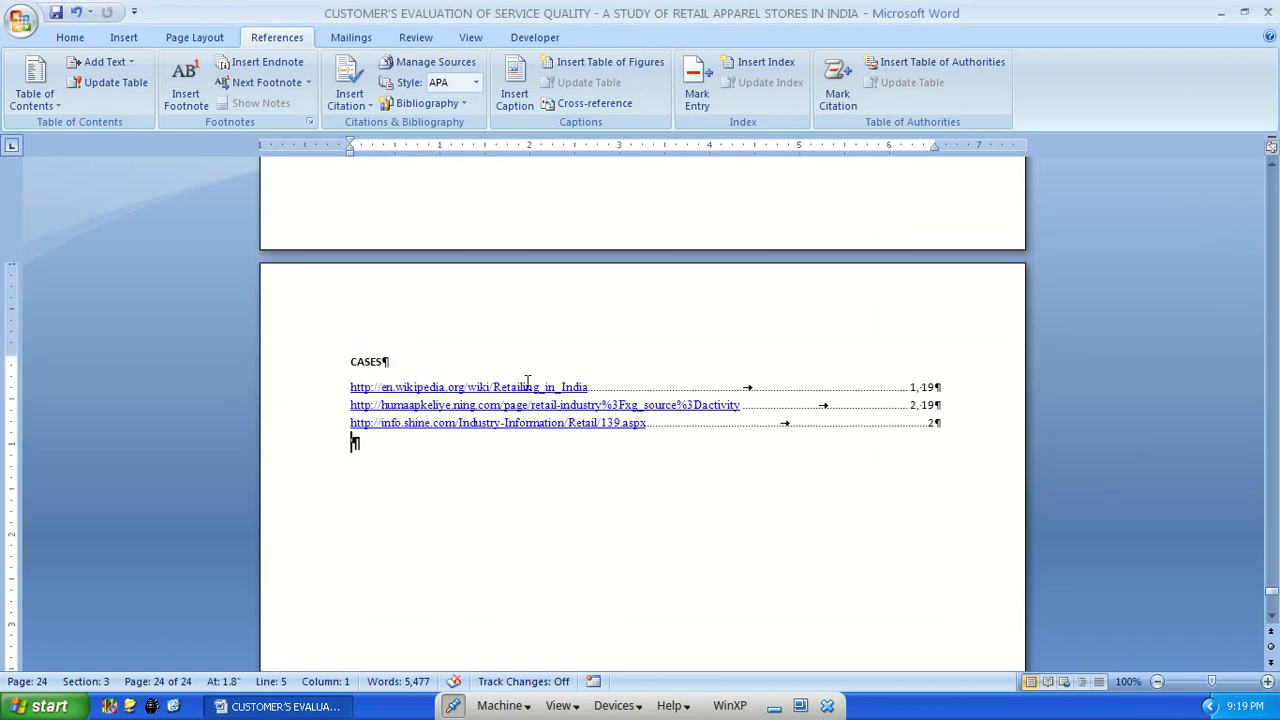